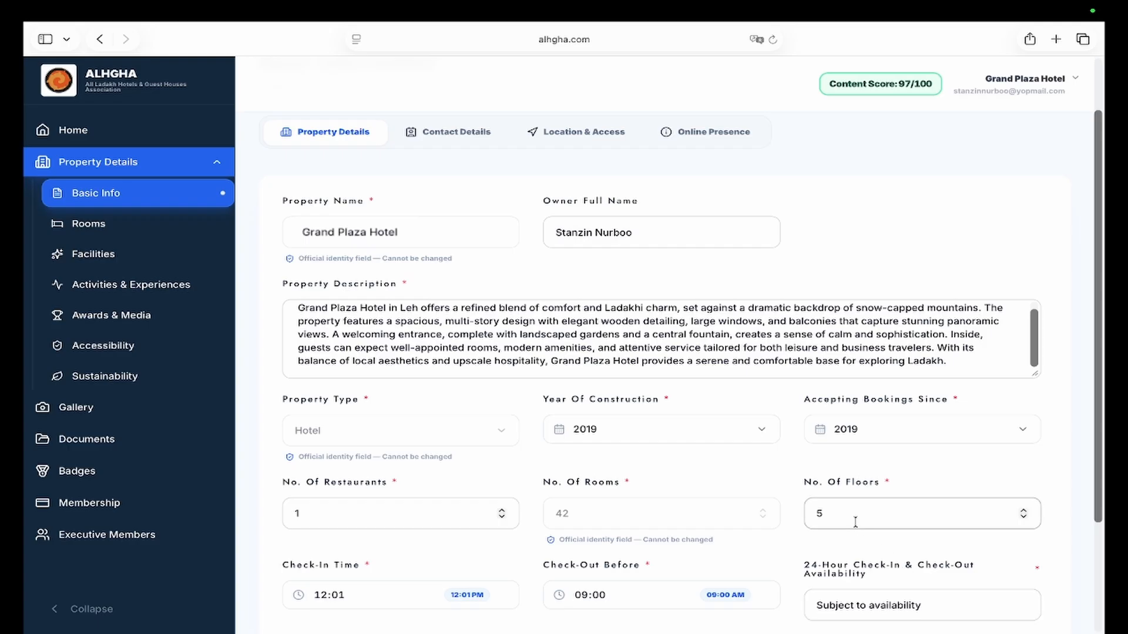
Step: View the property's contact details, then open the Location & Access section with the Property Location field ready for entry
{"action": "left_click", "coordinate": [456, 136]}
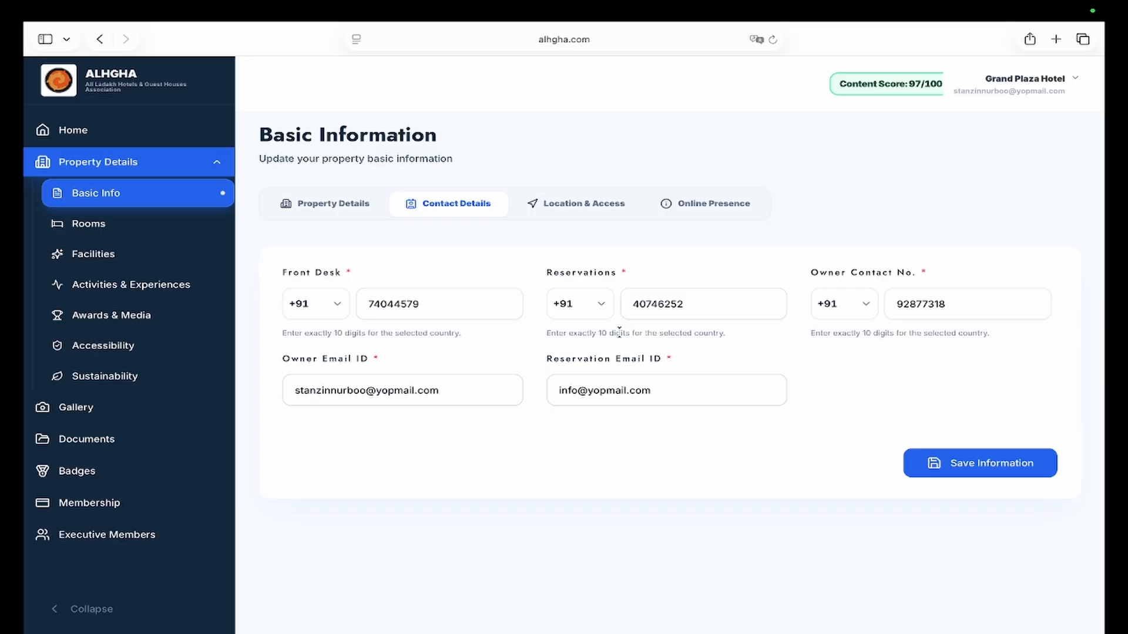
{"action": "left_click", "coordinate": [571, 203]}
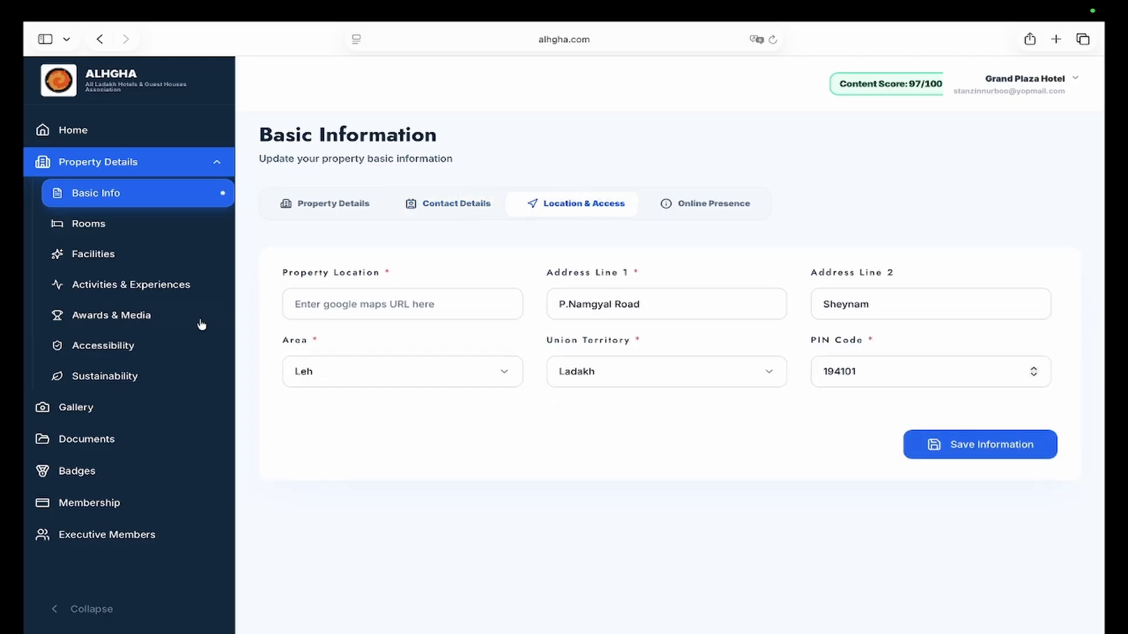
{"action": "left_click", "coordinate": [415, 310]}
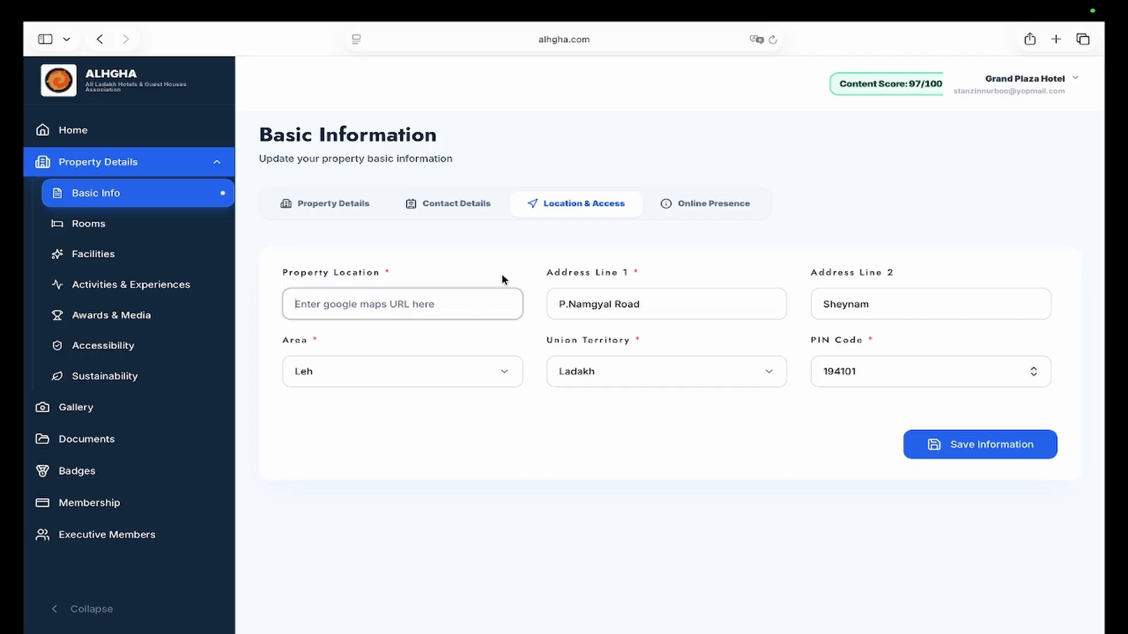
Step: Open Google Maps in a new browser tab
{"action": "key", "text": "super+t"}
{"action": "type", "text": "googlem"}
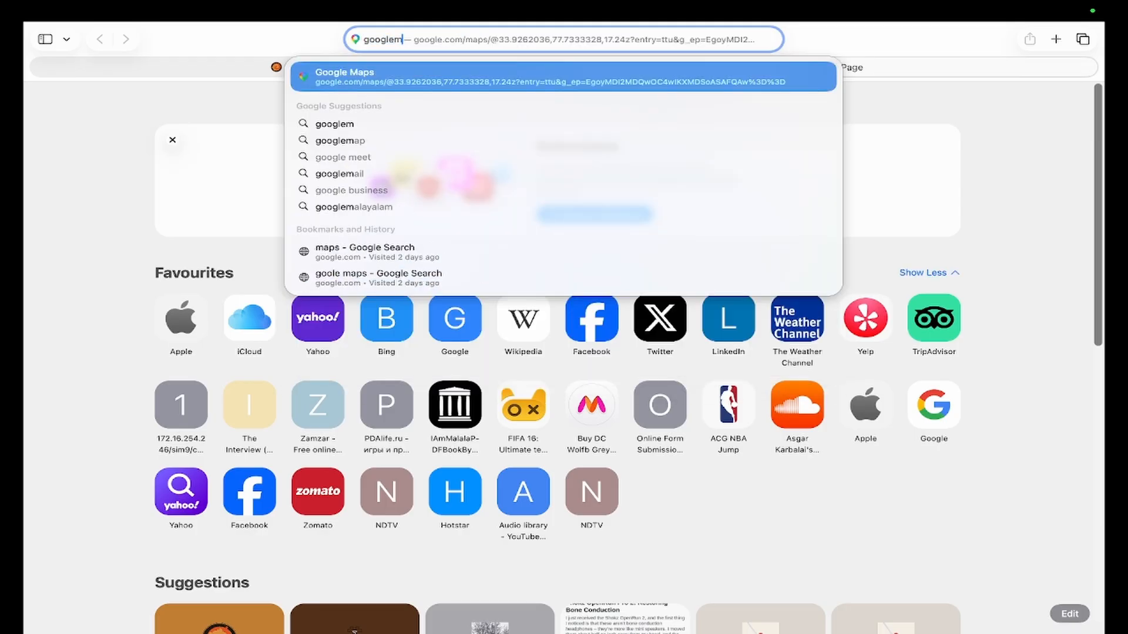
{"action": "type", "text": "a"}
{"action": "key", "text": "Return"}
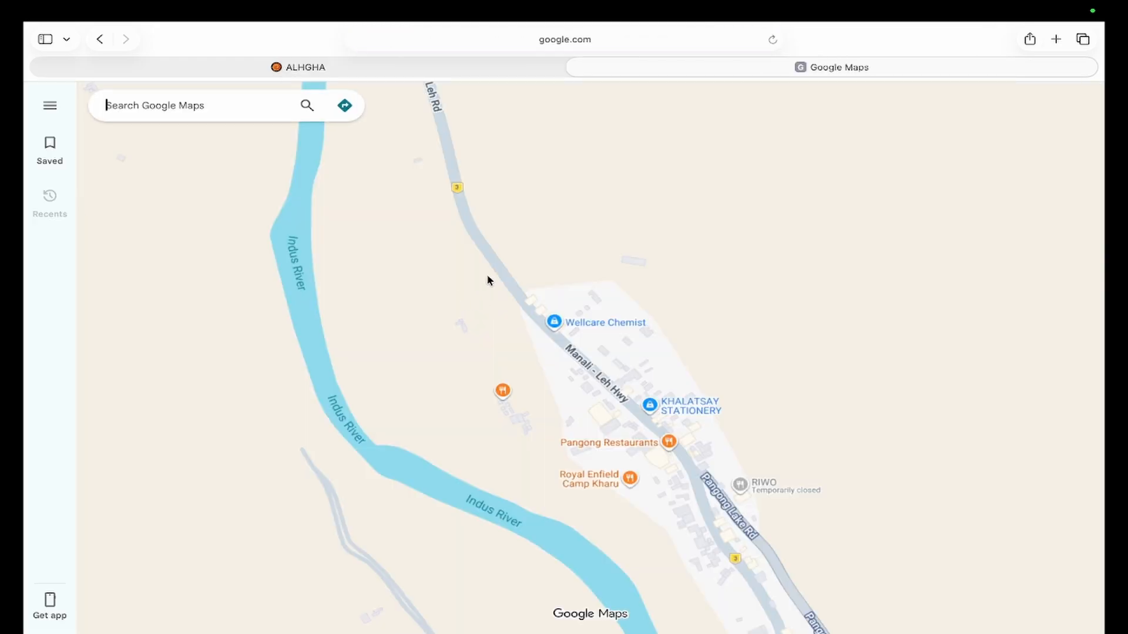
Step: Pick a spot on Keylong-Leh Rd in Karu, just below Wellcare Chemist, and copy its share link
{"action": "left_click_drag", "start_coordinate": [524, 286], "coordinate": [549, 336]}
{"action": "left_click_drag", "start_coordinate": [561, 190], "coordinate": [626, 297]}
{"action": "left_click_drag", "start_coordinate": [560, 249], "coordinate": [575, 290]}
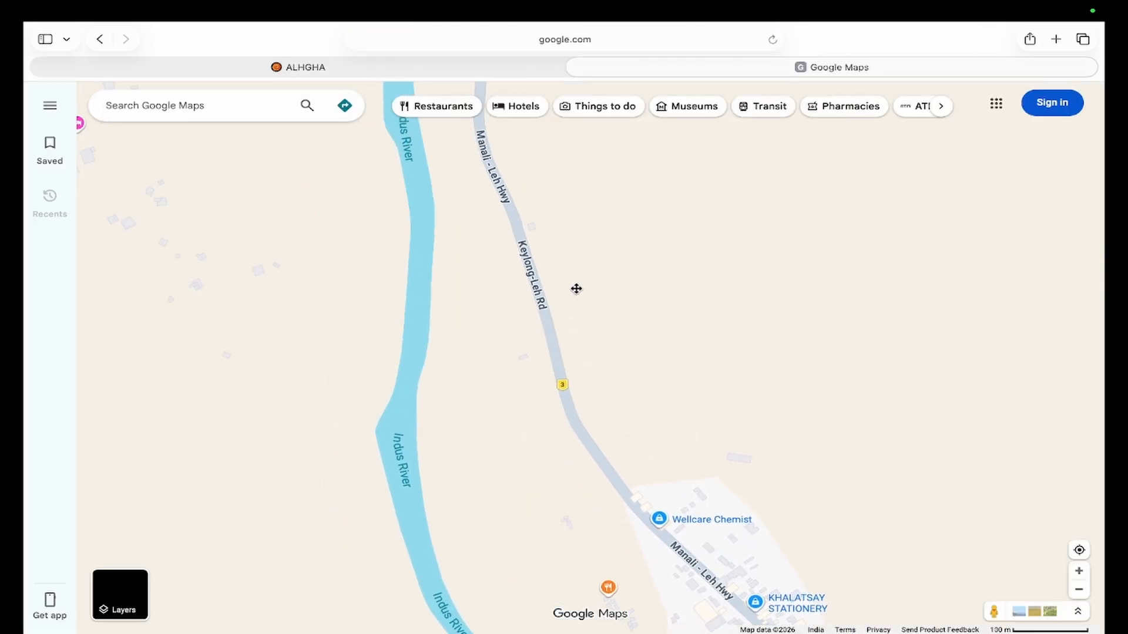
{"action": "left_click_drag", "start_coordinate": [690, 332], "coordinate": [620, 273]}
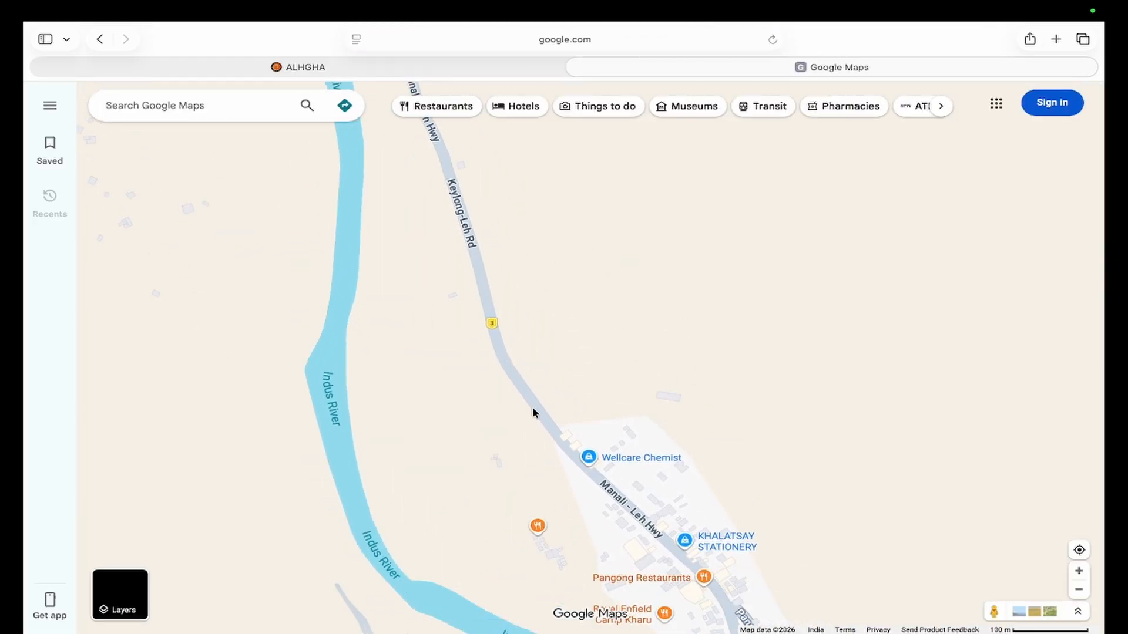
{"action": "left_click", "coordinate": [626, 506]}
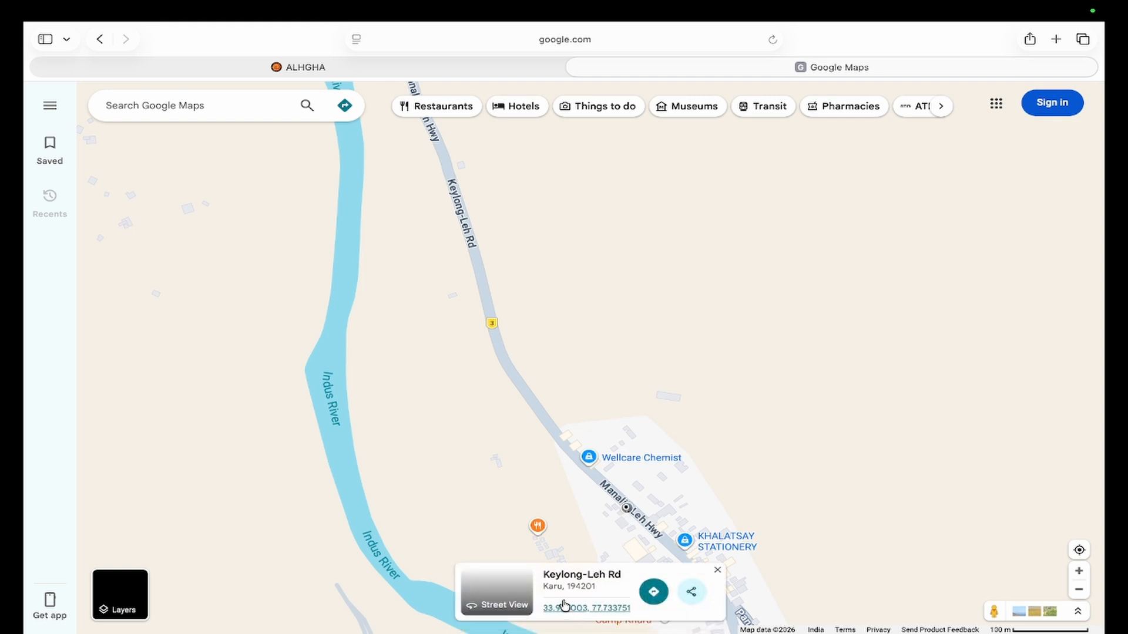
{"action": "left_click", "coordinate": [689, 595]}
{"action": "left_click", "coordinate": [479, 431]}
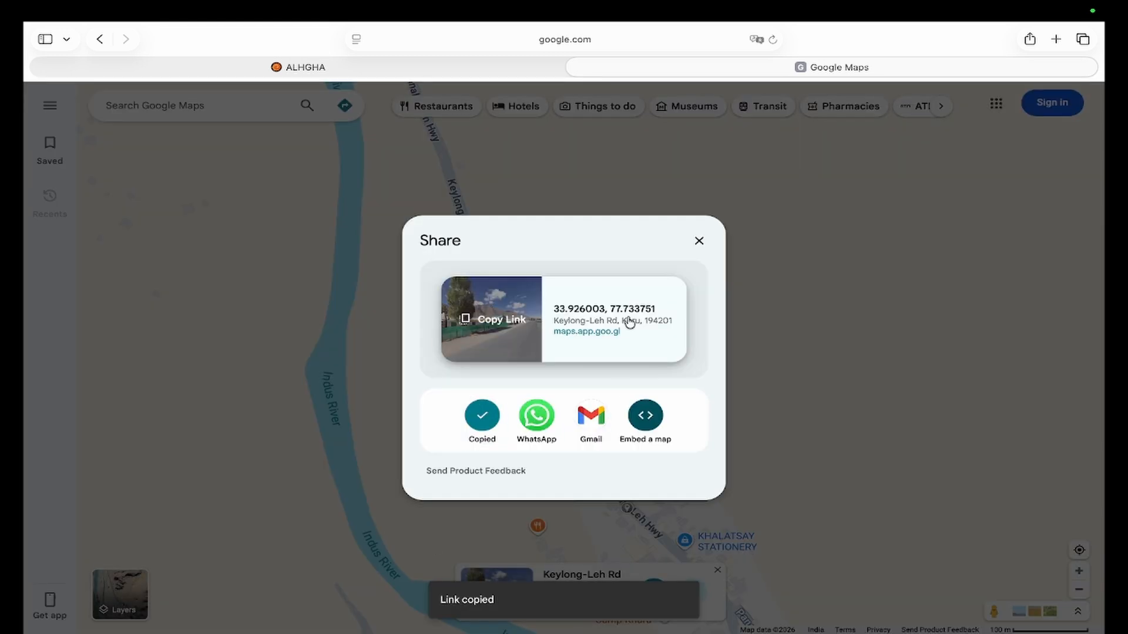
Step: Close the Google Maps tab and paste the copied map link as the Property Location
{"action": "key", "text": "super+w"}
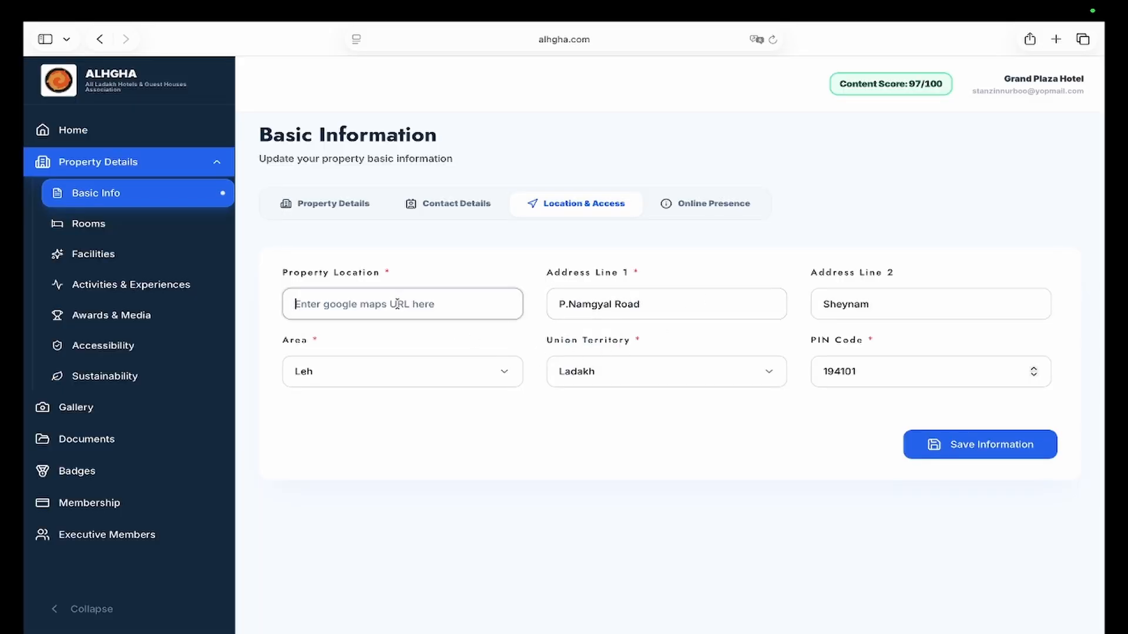
{"action": "key", "text": "super+v"}
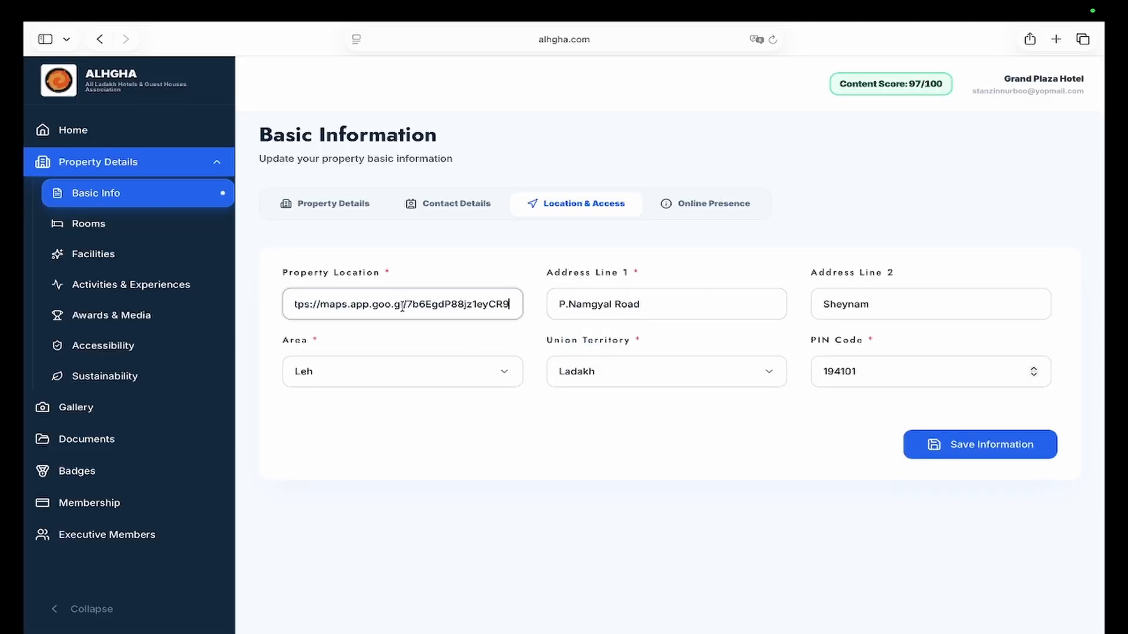
{"action": "left_click", "coordinate": [533, 351]}
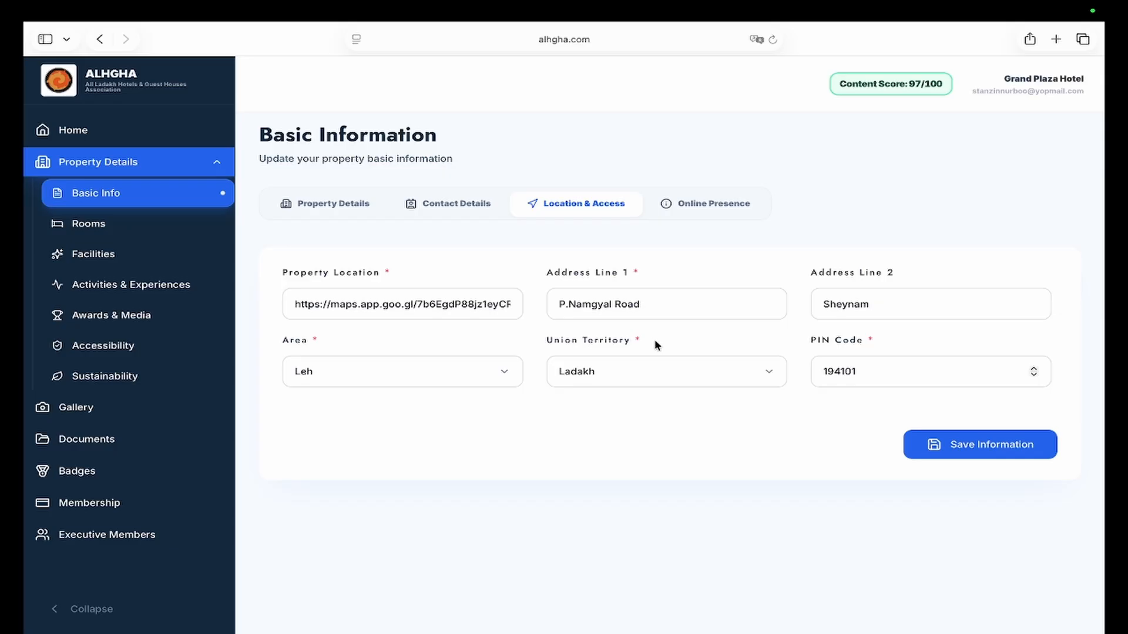
Step: View the property's Online Presence links, then start creating a new room category under Rooms
{"action": "left_click", "coordinate": [723, 214]}
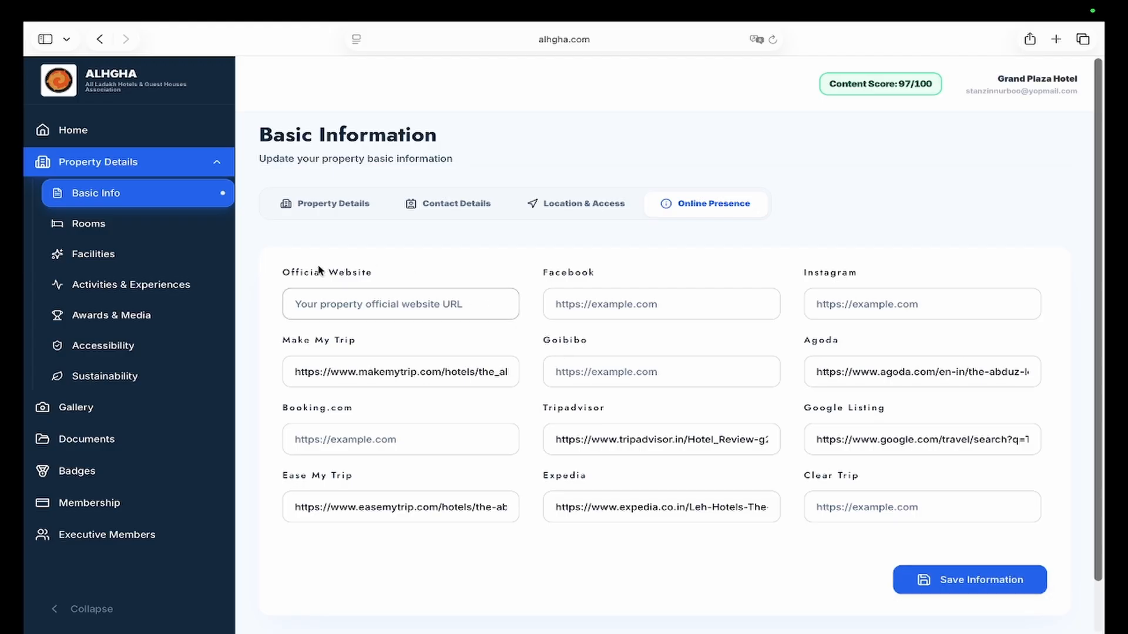
{"action": "left_click", "coordinate": [135, 226]}
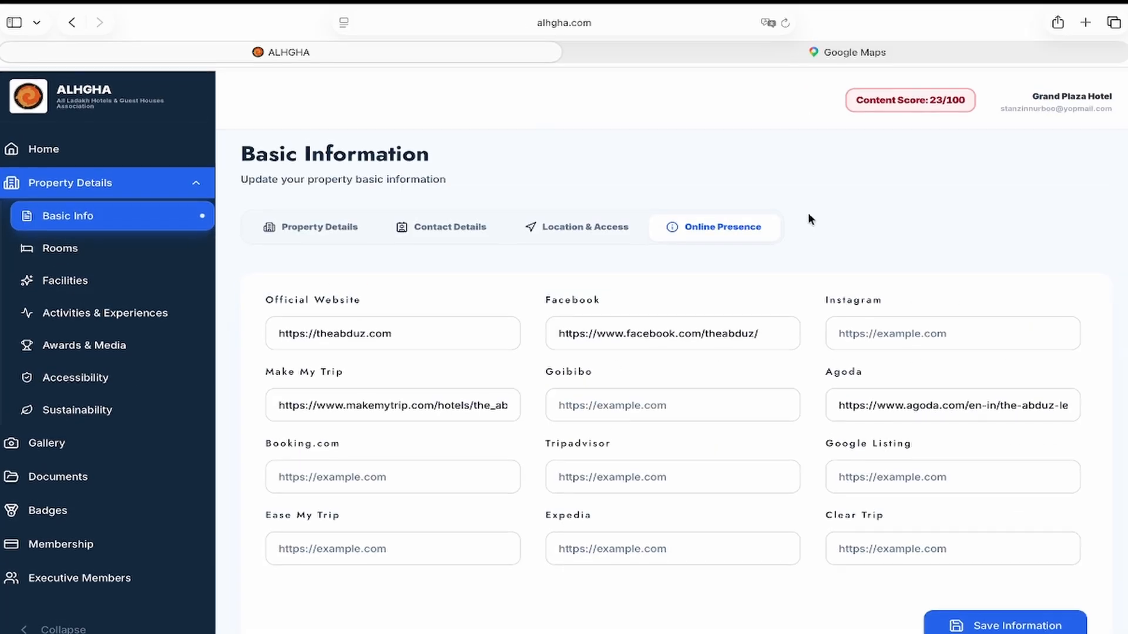
{"action": "scroll", "coordinate": [808, 214], "scroll_direction": "up", "scroll_amount": 1}
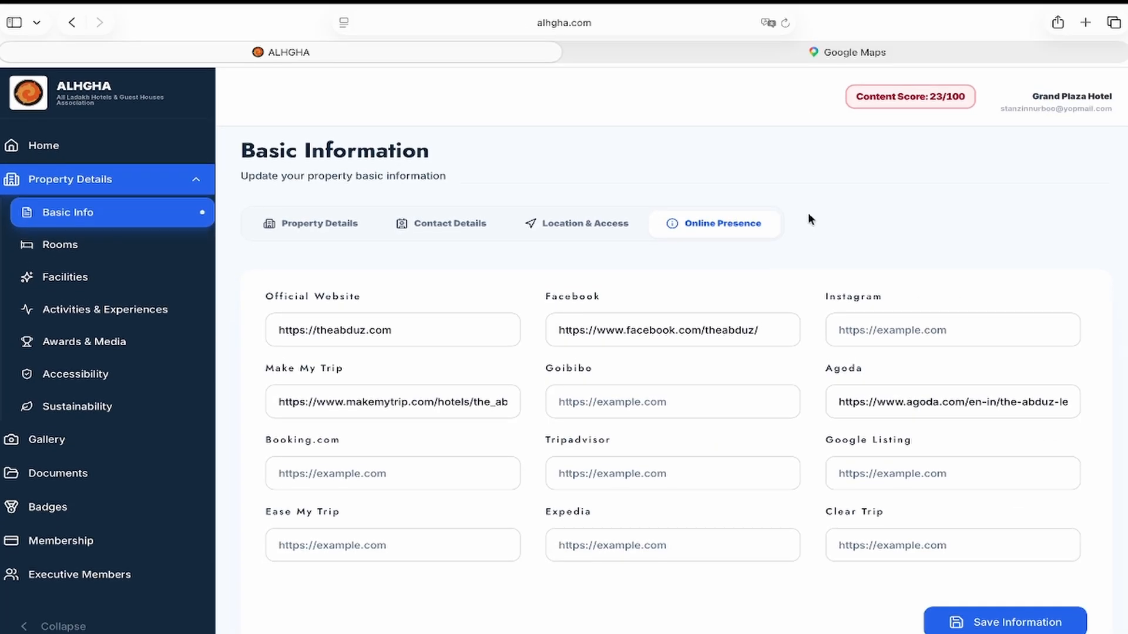
{"action": "left_click", "coordinate": [117, 249]}
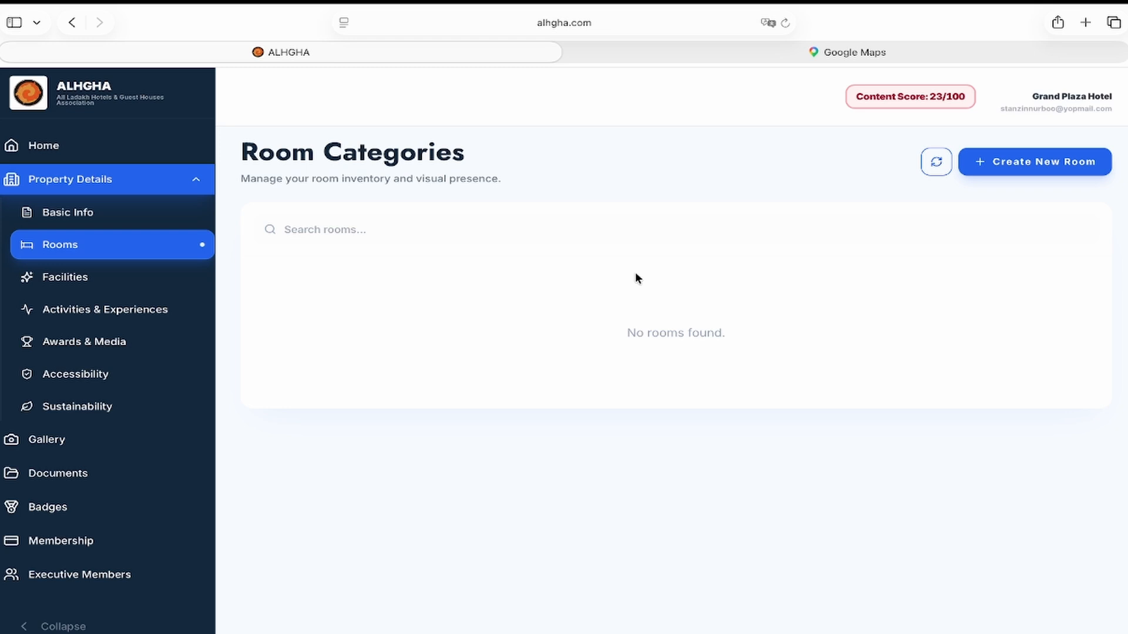
{"action": "left_click", "coordinate": [1054, 163]}
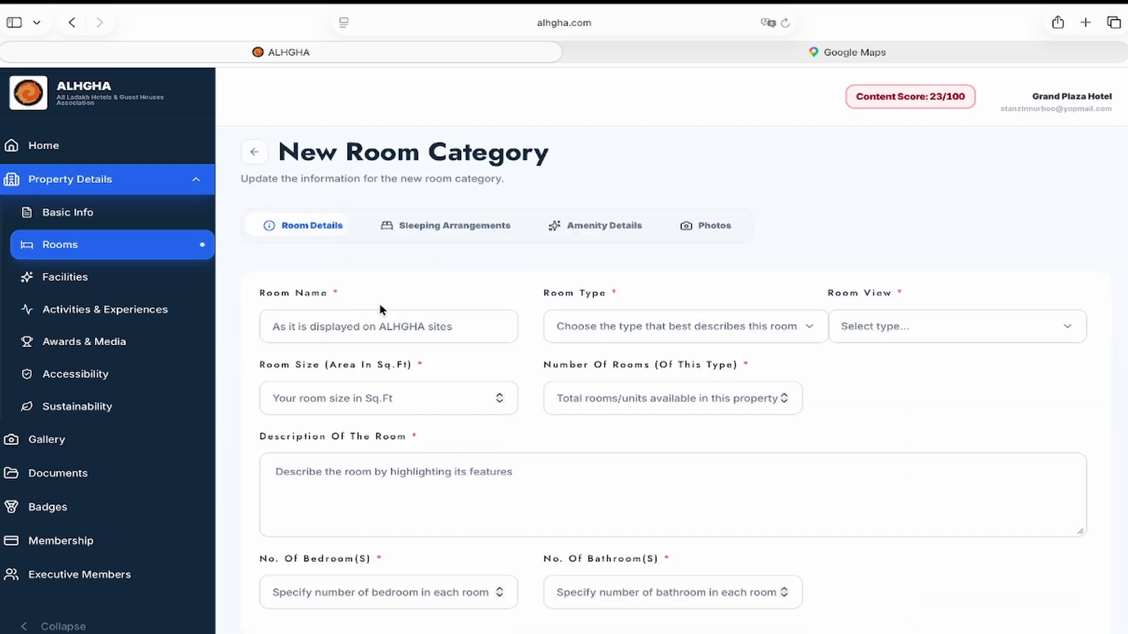
Step: Name the new room category "Executive club" and set its room type to Standard
{"action": "left_click", "coordinate": [388, 327]}
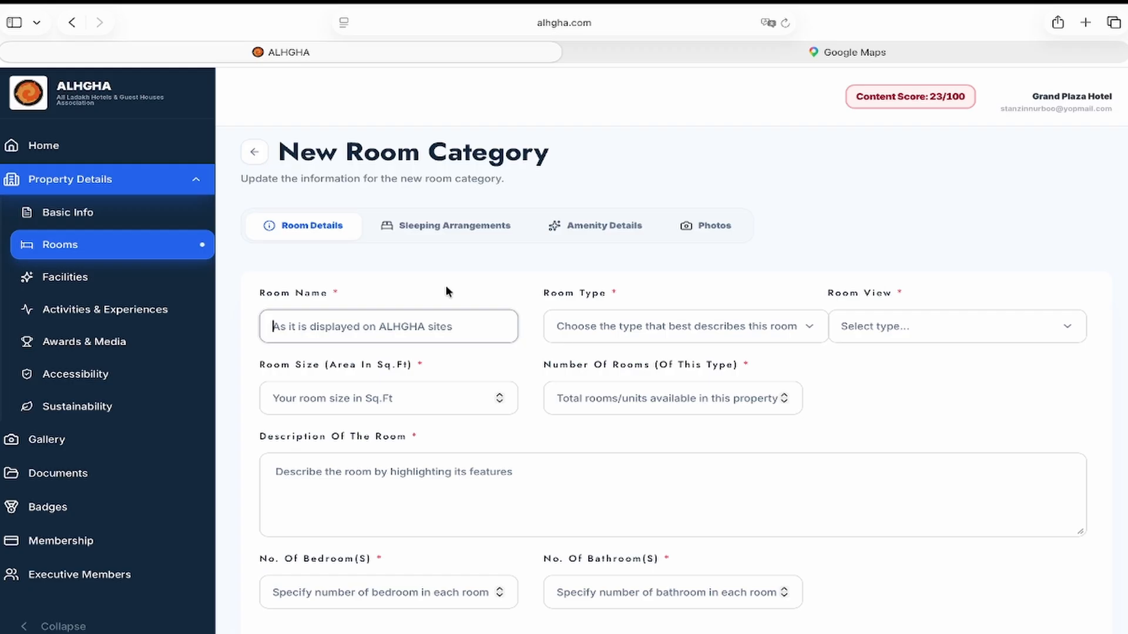
{"action": "type", "text": "Exce"}
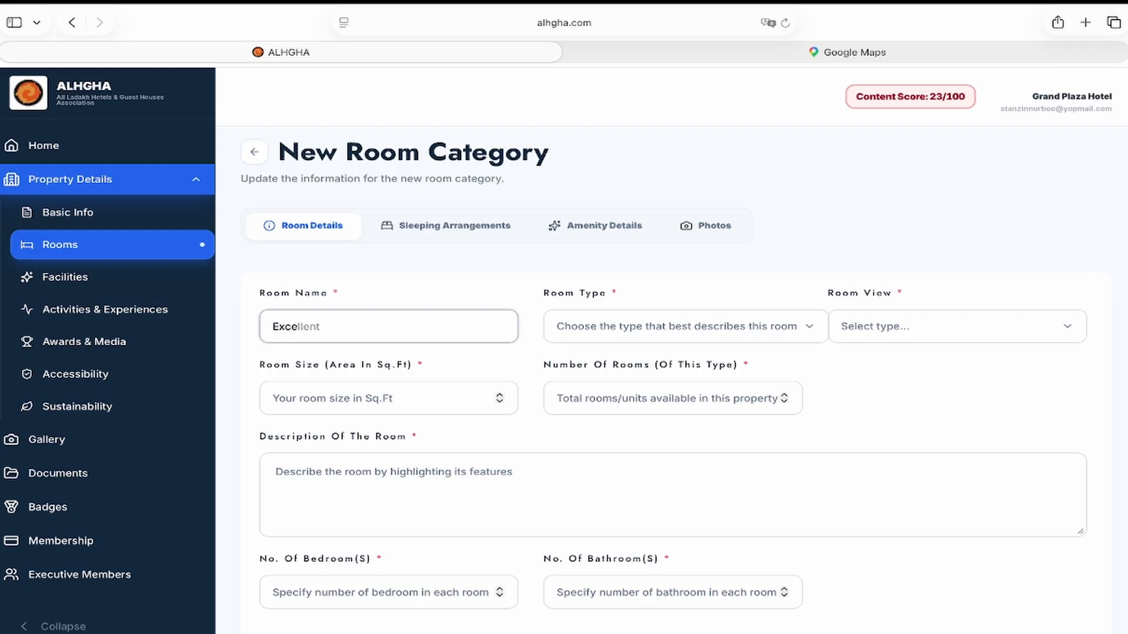
{"action": "type", "text": "cutive club"}
{"action": "left_click", "coordinate": [635, 330]}
{"action": "scroll", "coordinate": [645, 446], "scroll_direction": "down", "scroll_amount": 2}
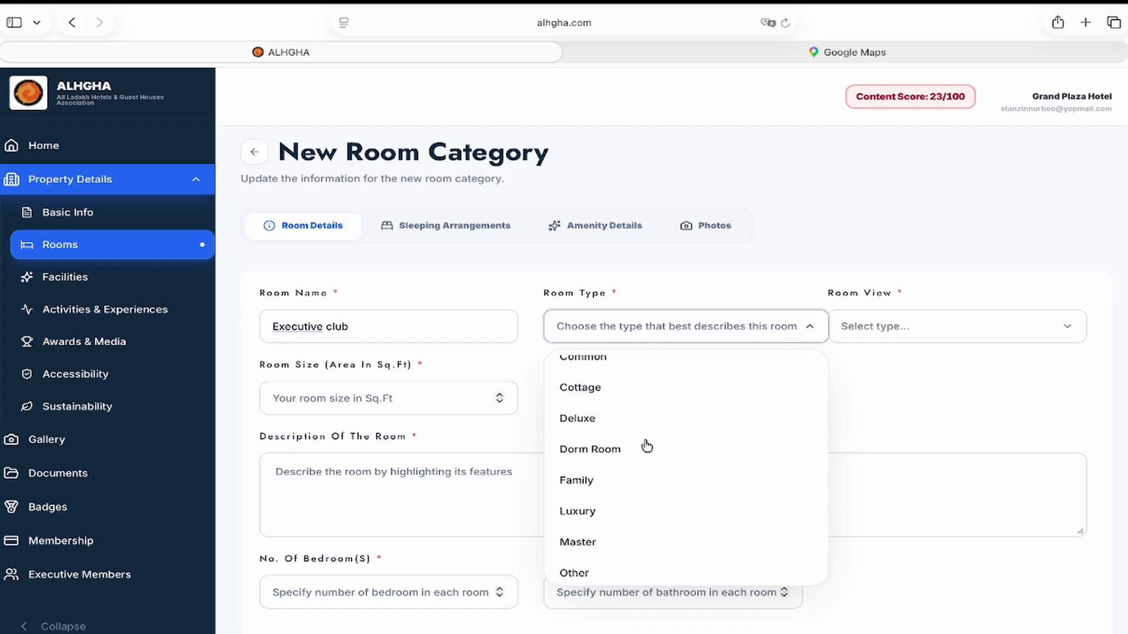
{"action": "scroll", "coordinate": [646, 447], "scroll_direction": "down", "scroll_amount": 5}
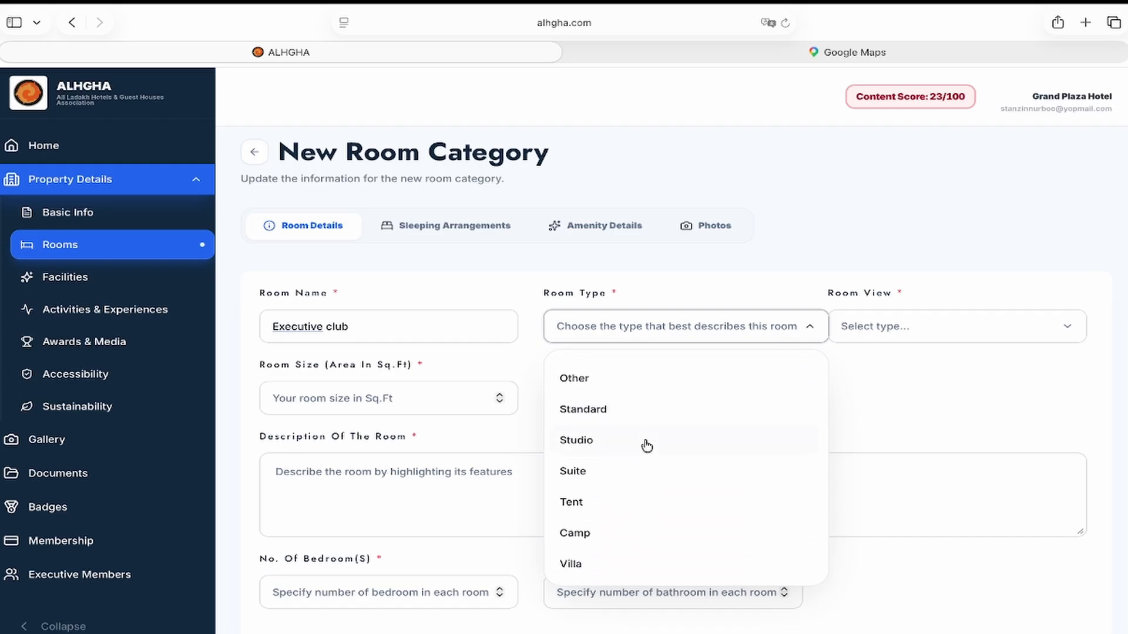
{"action": "scroll", "coordinate": [633, 504], "scroll_direction": "up", "scroll_amount": 7}
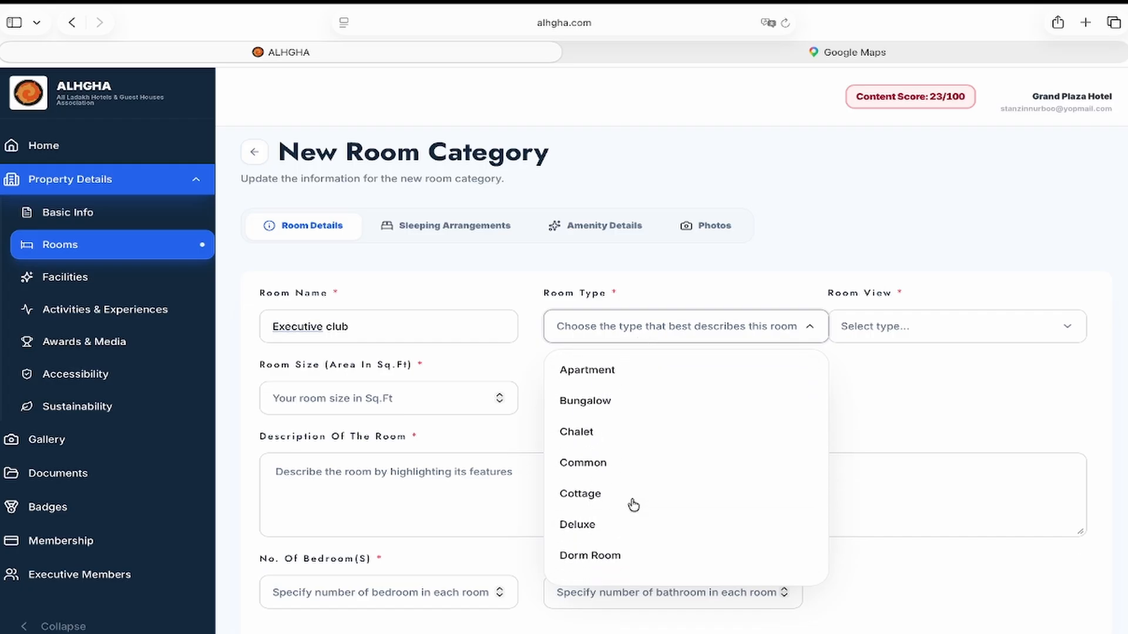
{"action": "scroll", "coordinate": [633, 504], "scroll_direction": "down", "scroll_amount": 5}
{"action": "left_click", "coordinate": [629, 478]}
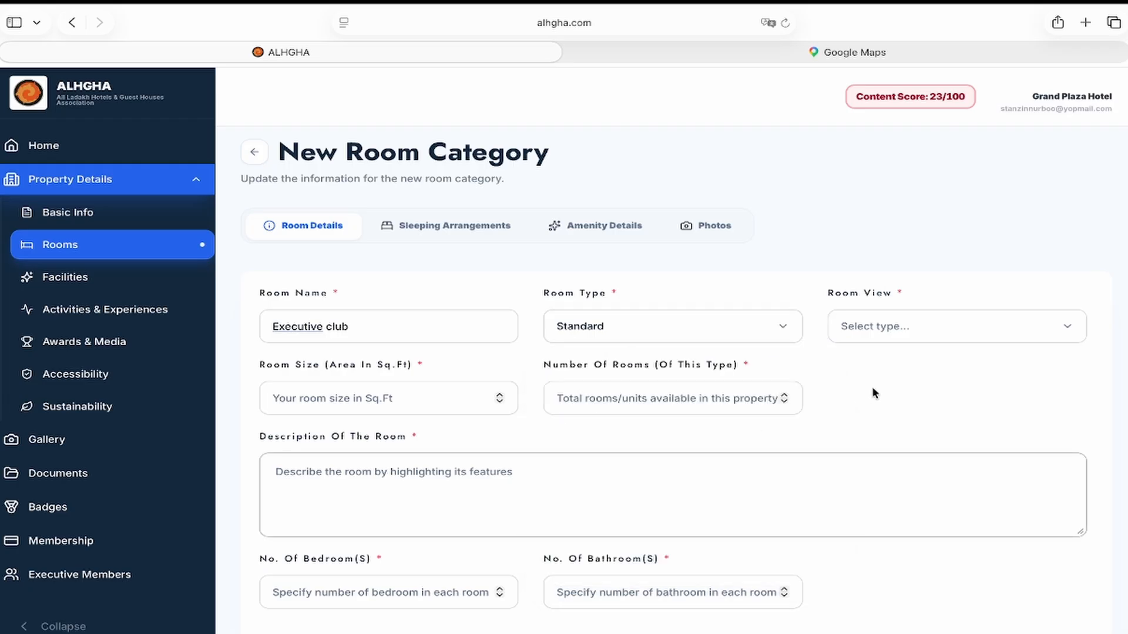
Step: Set the room view of the new category to Mountain View
{"action": "left_click", "coordinate": [944, 326]}
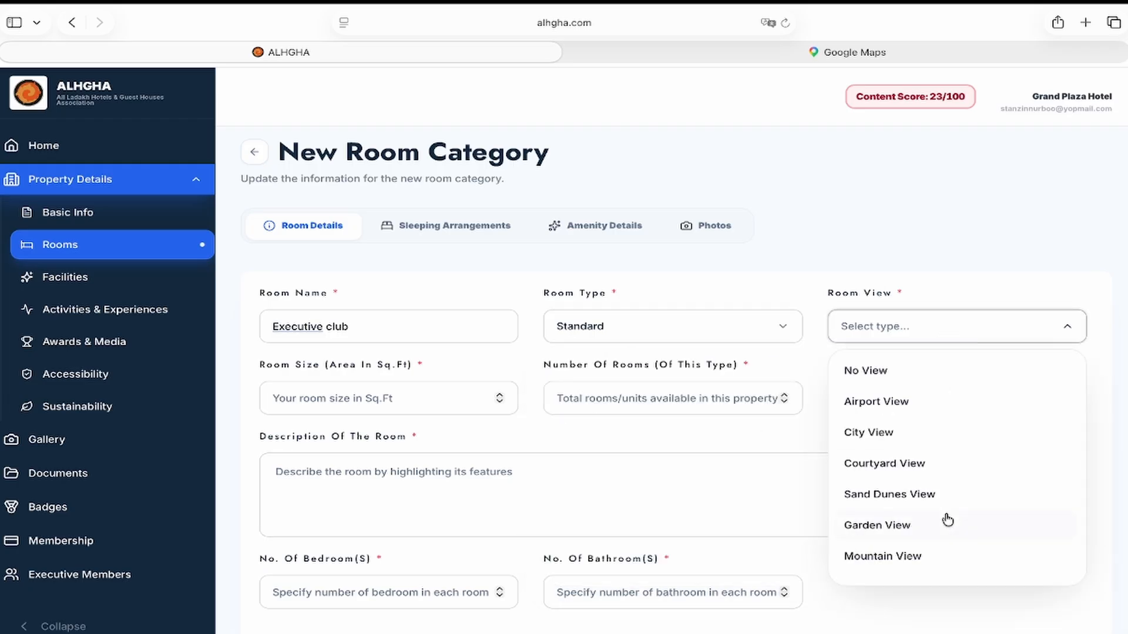
{"action": "scroll", "coordinate": [927, 510], "scroll_direction": "down", "scroll_amount": 3}
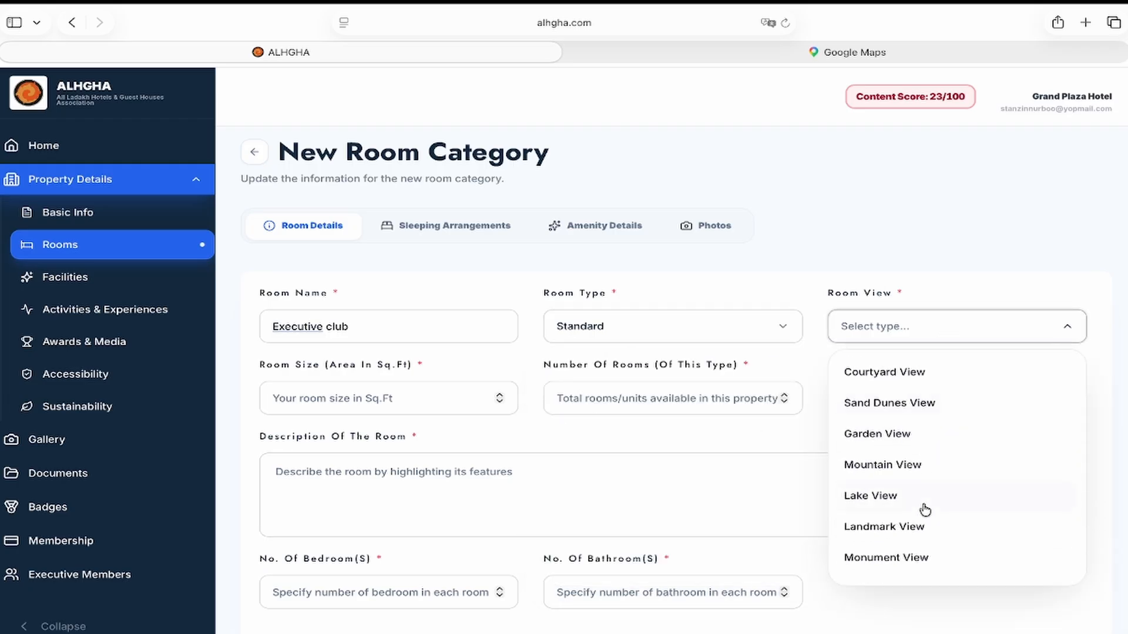
{"action": "left_click", "coordinate": [943, 475]}
Step: Set the room size to 250 sq ft and the number of rooms of this type to 30
{"action": "left_click", "coordinate": [382, 399]}
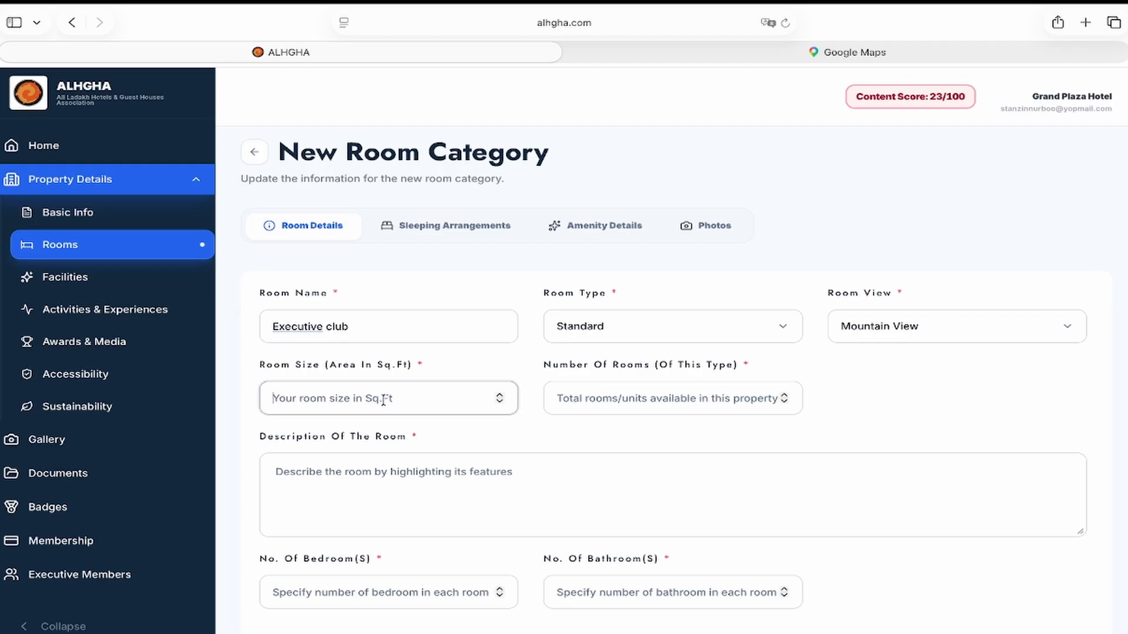
{"action": "type", "text": "250"}
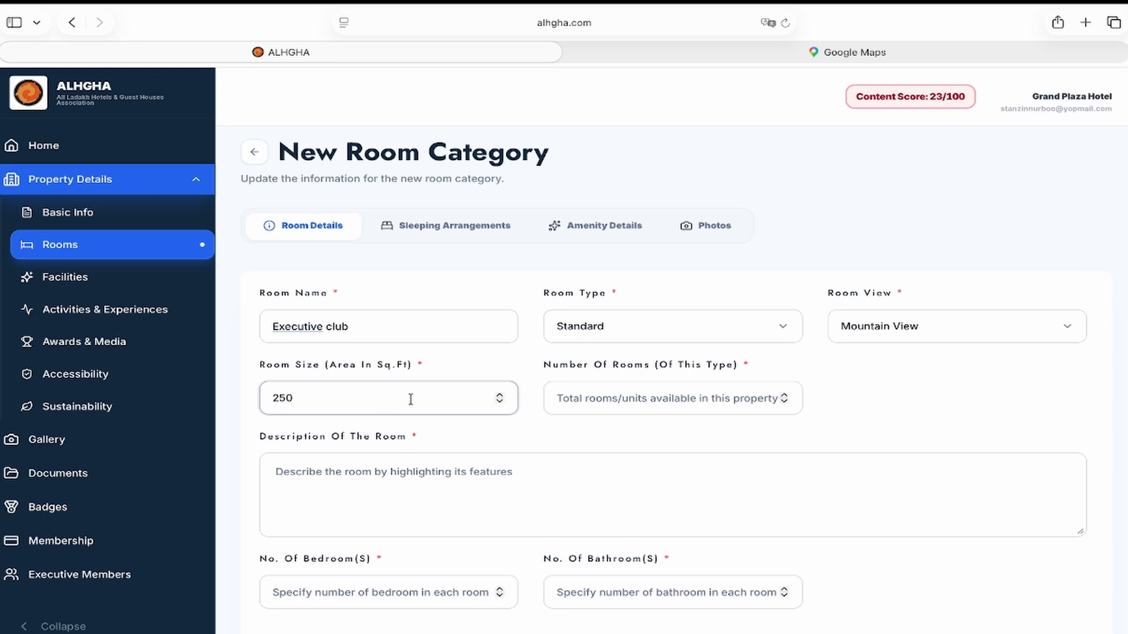
{"action": "left_click", "coordinate": [686, 401]}
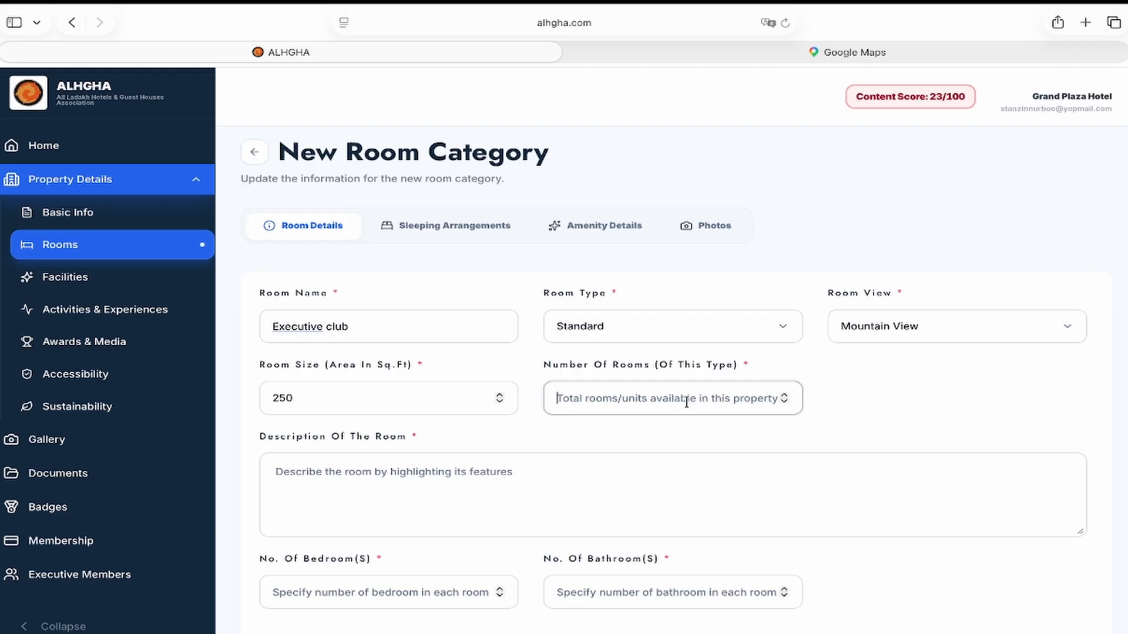
{"action": "type", "text": "30"}
Step: Paste the prepared Grand Plaza Hotel text as the room description and remove the blank line between its two paragraphs
{"action": "left_click", "coordinate": [473, 479]}
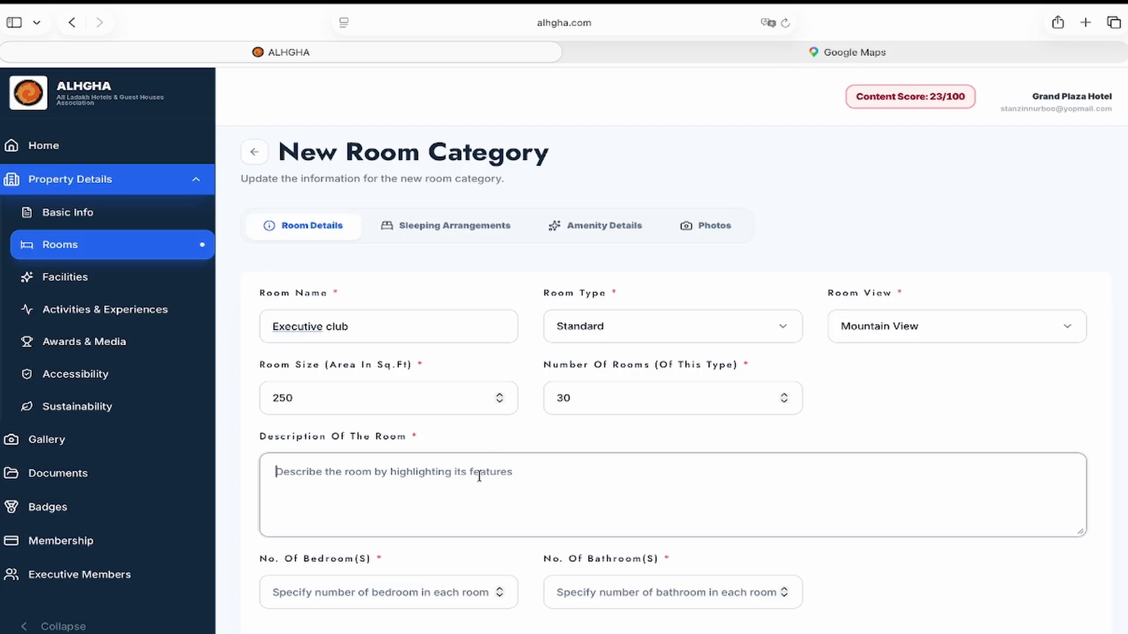
{"action": "key", "text": "super+v"}
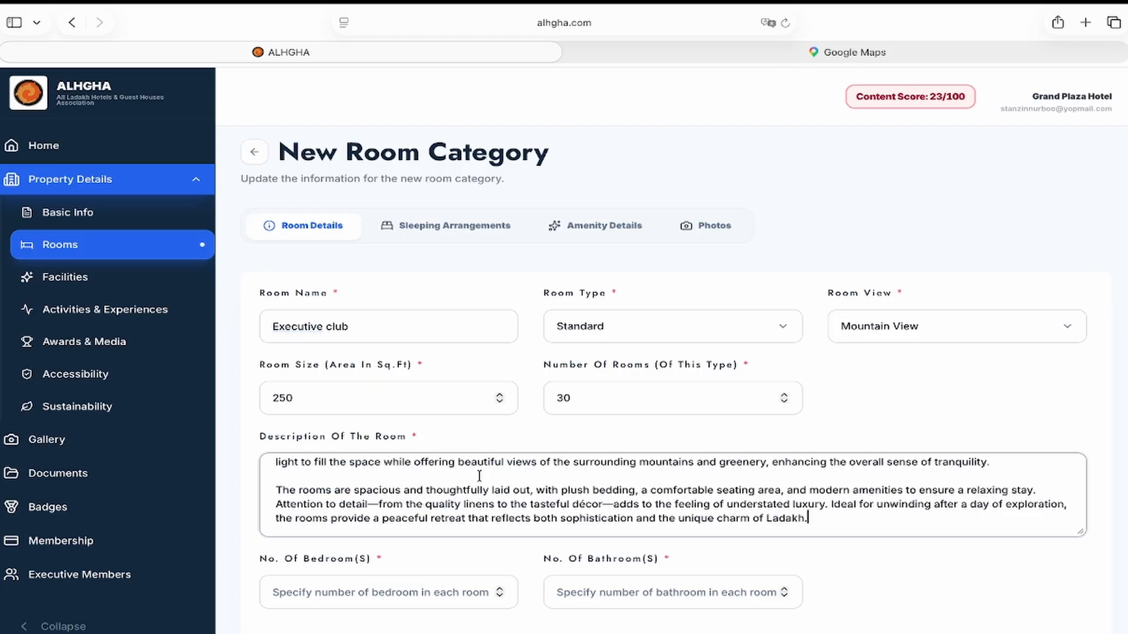
{"action": "left_click", "coordinate": [479, 475]}
{"action": "key", "text": "BackSpace"}
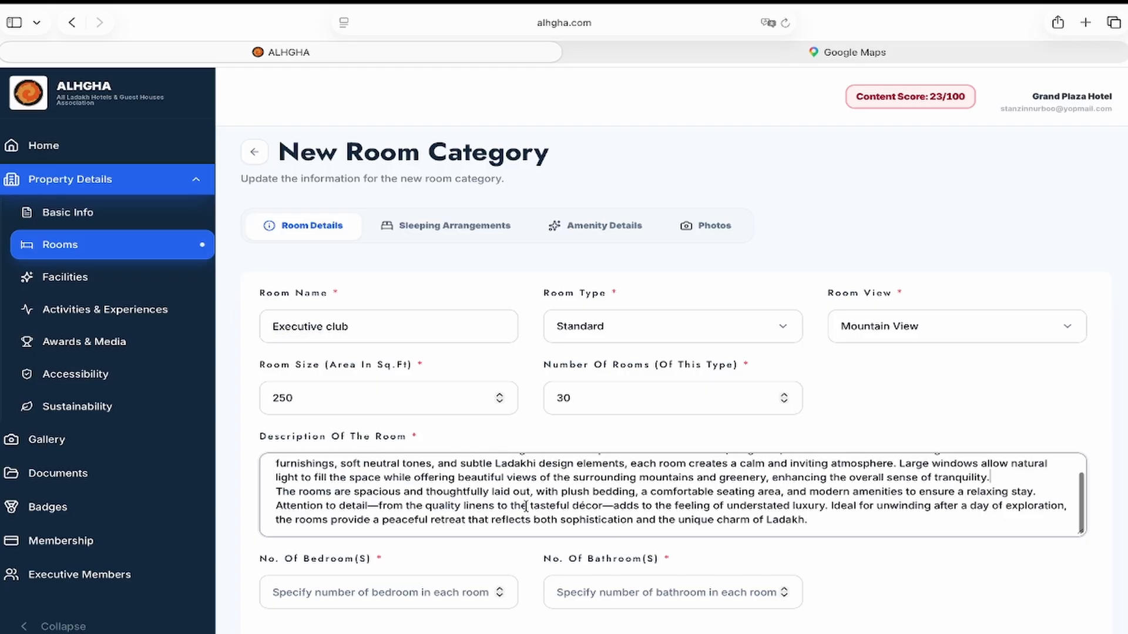
{"action": "scroll", "coordinate": [526, 507], "scroll_direction": "up", "scroll_amount": 1}
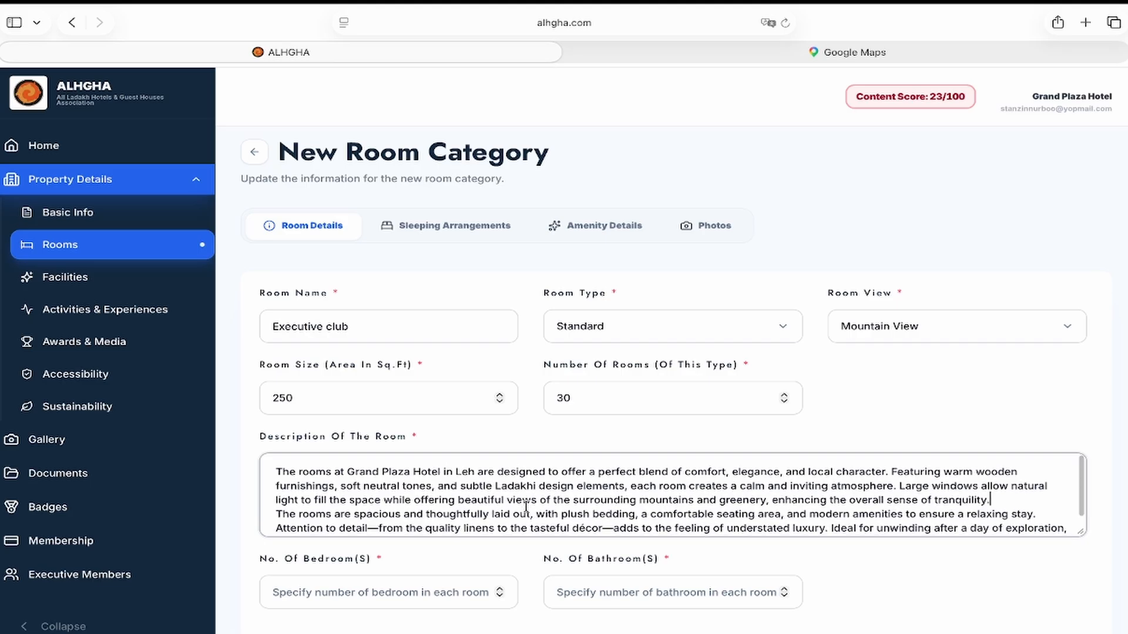
{"action": "scroll", "coordinate": [526, 506], "scroll_direction": "down", "scroll_amount": 1}
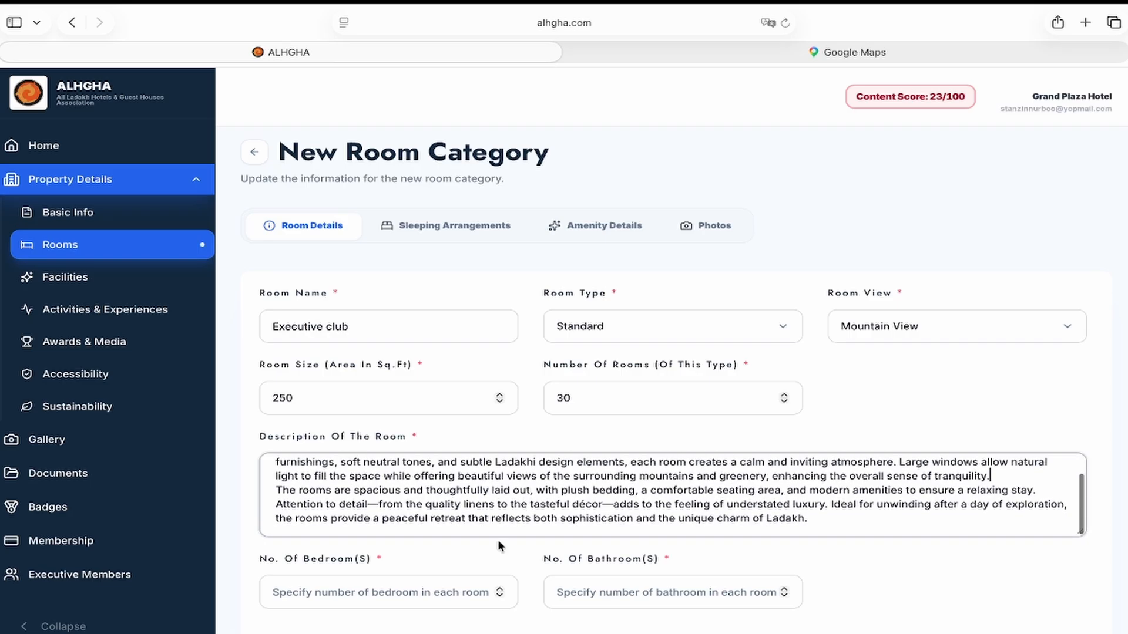
Step: Set the number of bedrooms to 1 and the number of bathrooms to 1 for the room category
{"action": "scroll", "coordinate": [498, 541], "scroll_direction": "down", "scroll_amount": 2}
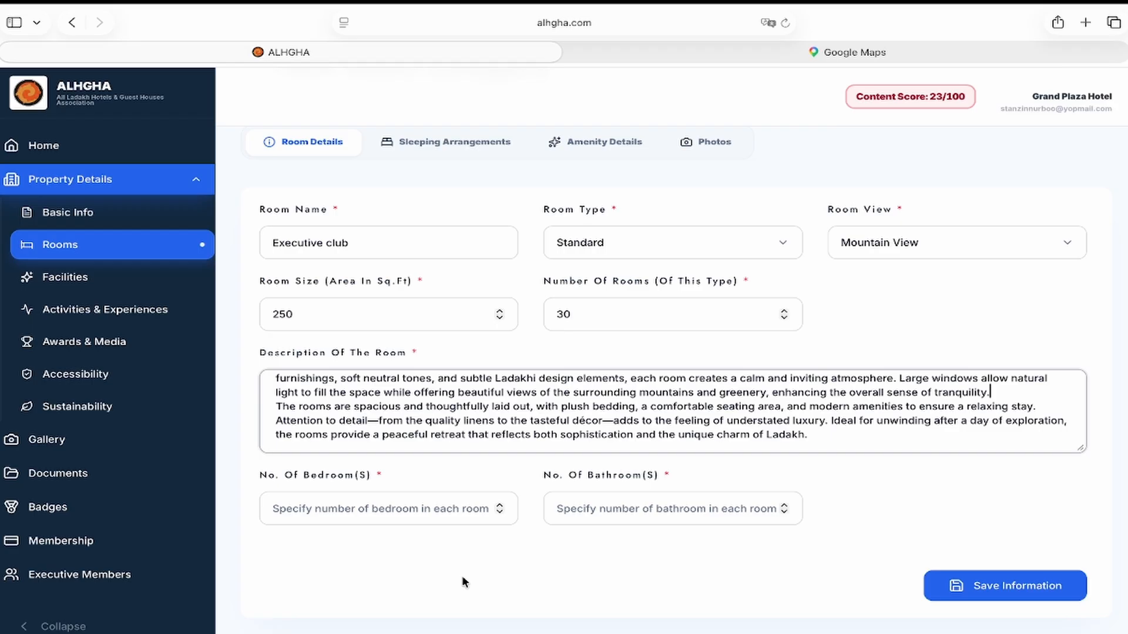
{"action": "left_click", "coordinate": [418, 519]}
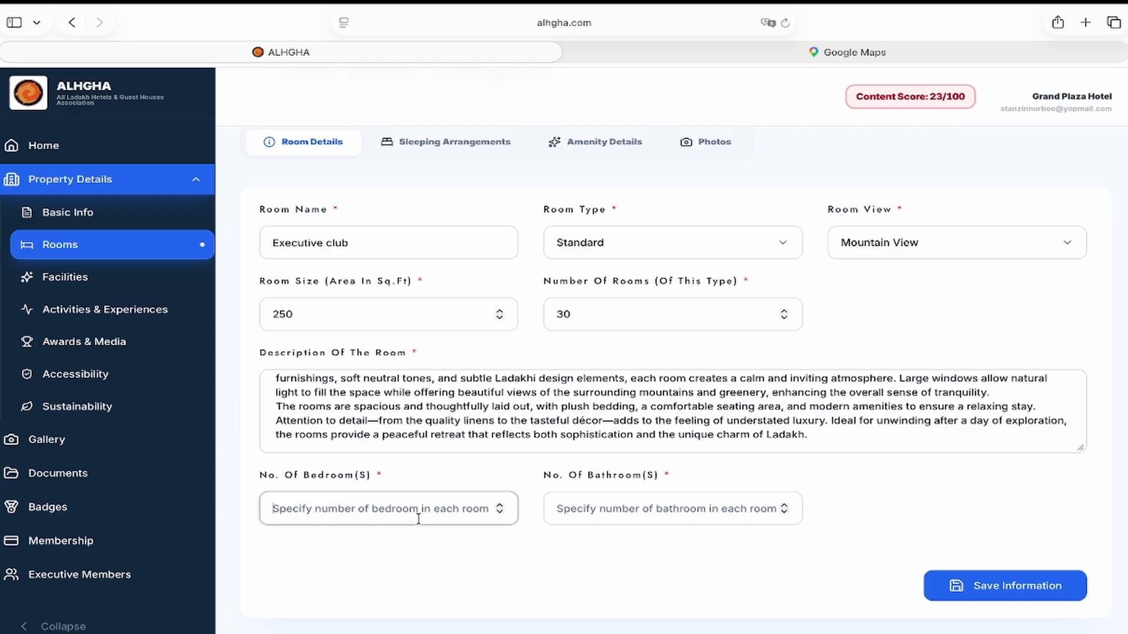
{"action": "type", "text": "1"}
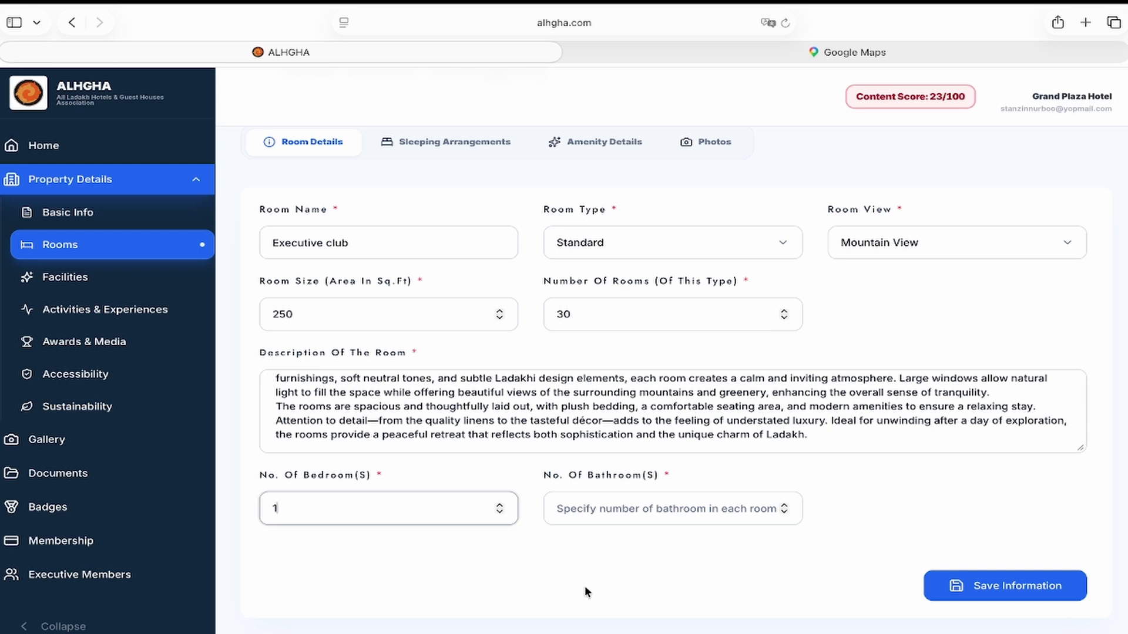
{"action": "left_click", "coordinate": [698, 509]}
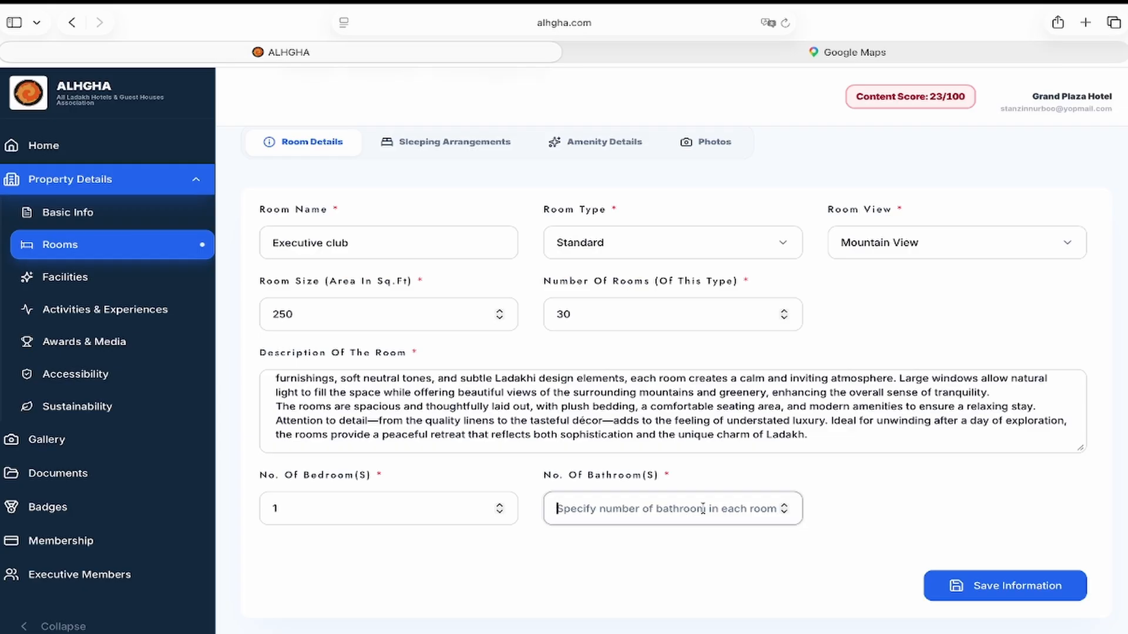
{"action": "type", "text": "1"}
Step: In the sleeping arrangements, choose Queen Bed as the standard bed and allow a maximum of 2 extra beds
{"action": "scroll", "coordinate": [844, 528], "scroll_direction": "up", "scroll_amount": 3}
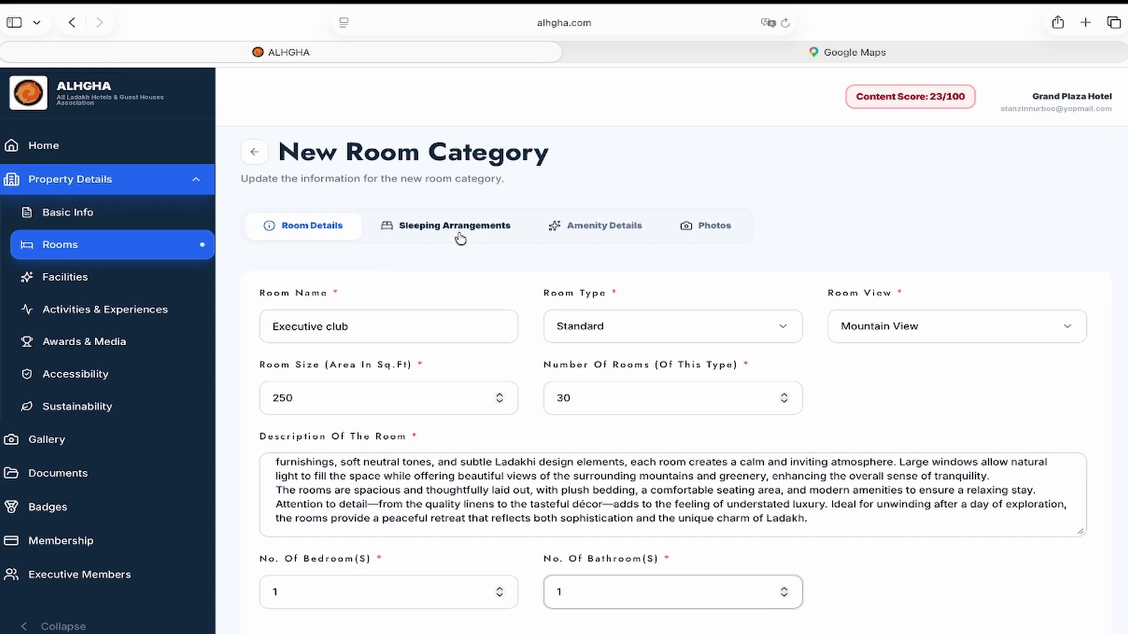
{"action": "left_click", "coordinate": [457, 233]}
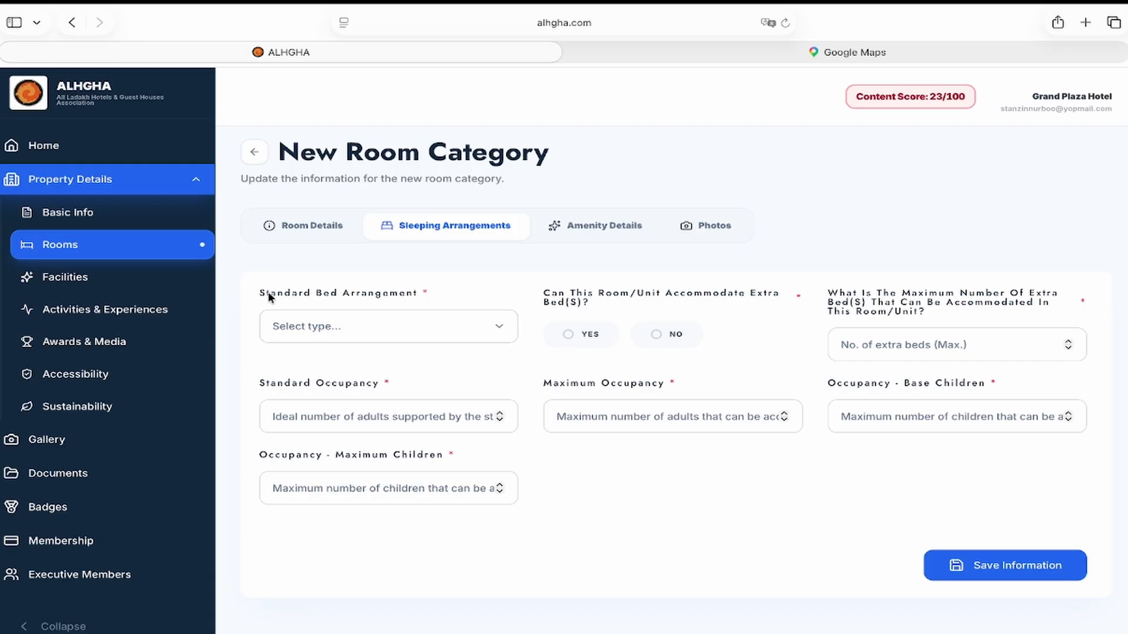
{"action": "left_click", "coordinate": [483, 338]}
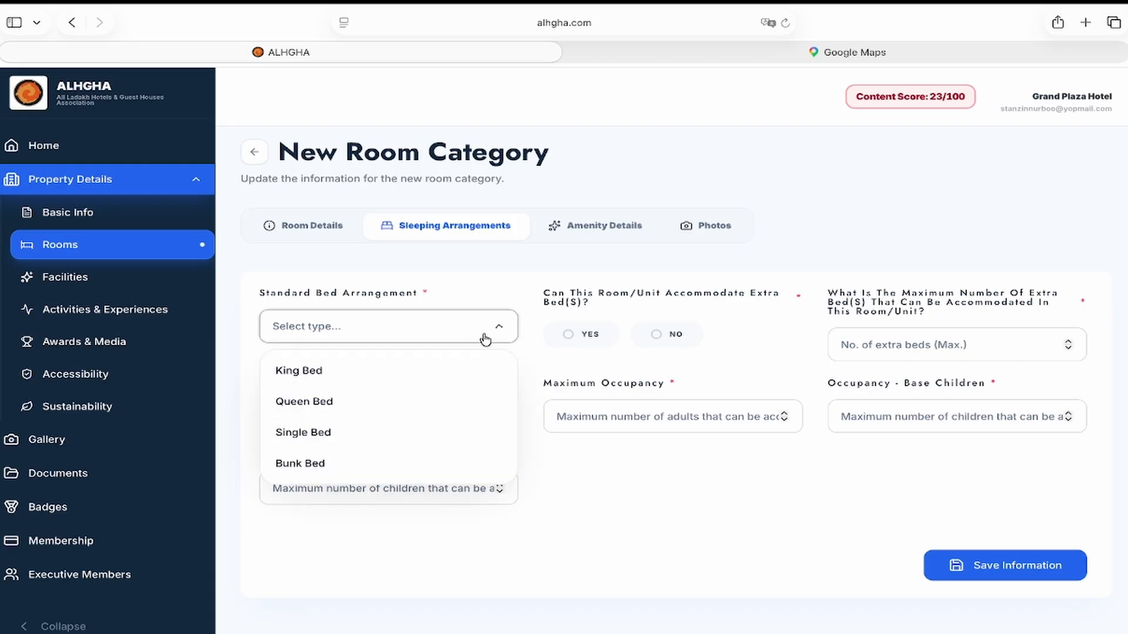
{"action": "left_click", "coordinate": [451, 412]}
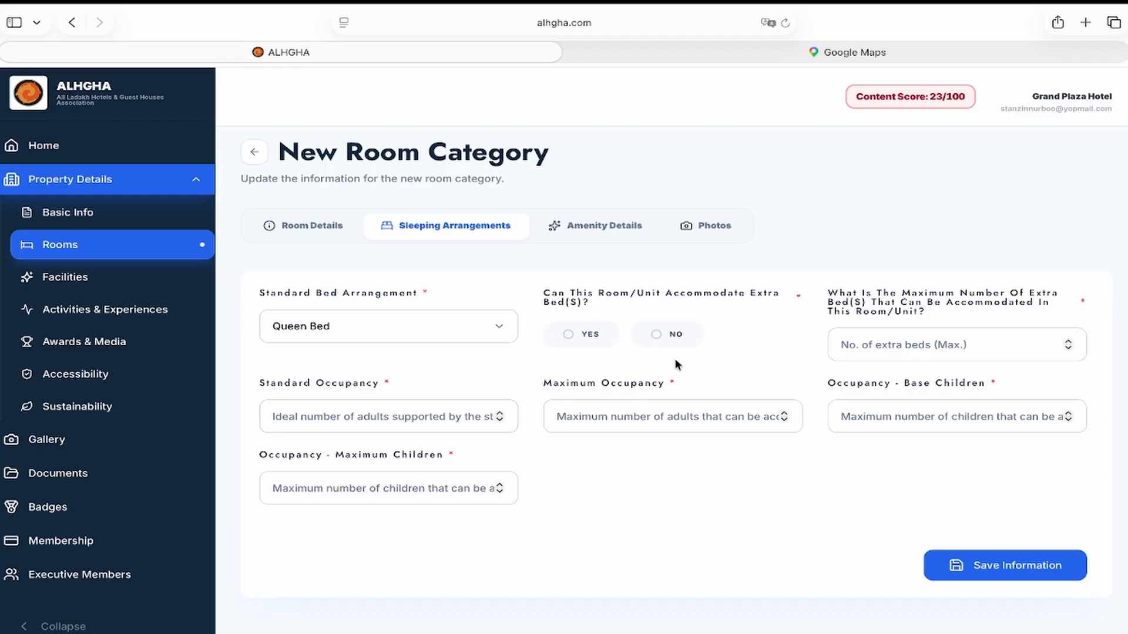
{"action": "left_click", "coordinate": [584, 336]}
{"action": "left_click", "coordinate": [918, 349]}
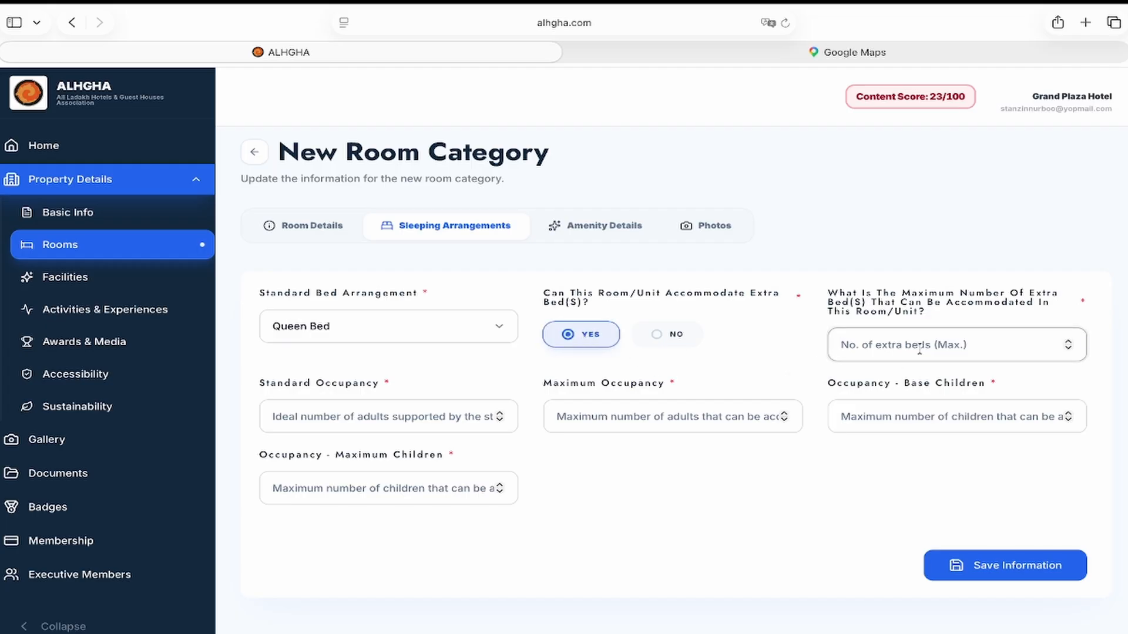
{"action": "type", "text": "2"}
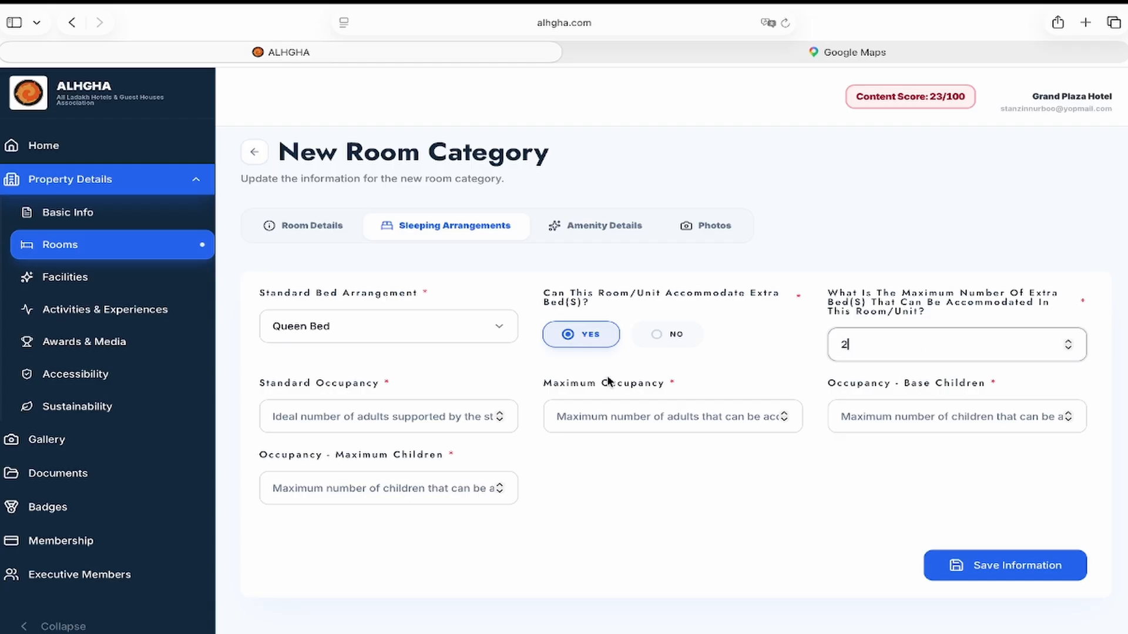
Step: Set the standard occupancy to 2 adults and the maximum occupancy to 4
{"action": "left_click", "coordinate": [389, 422]}
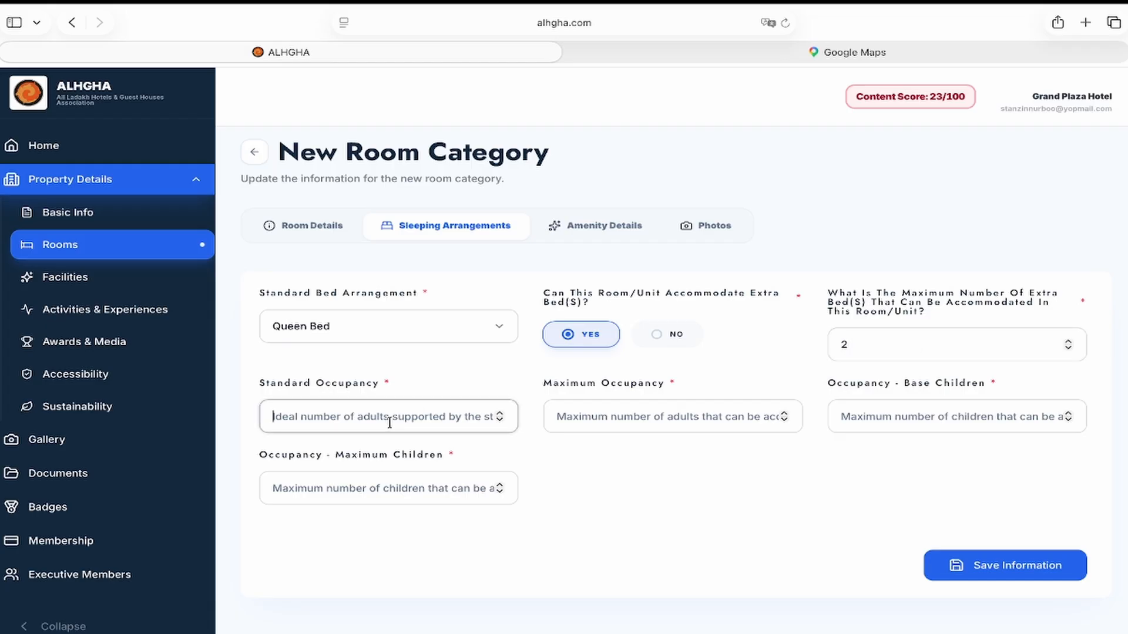
{"action": "type", "text": "2"}
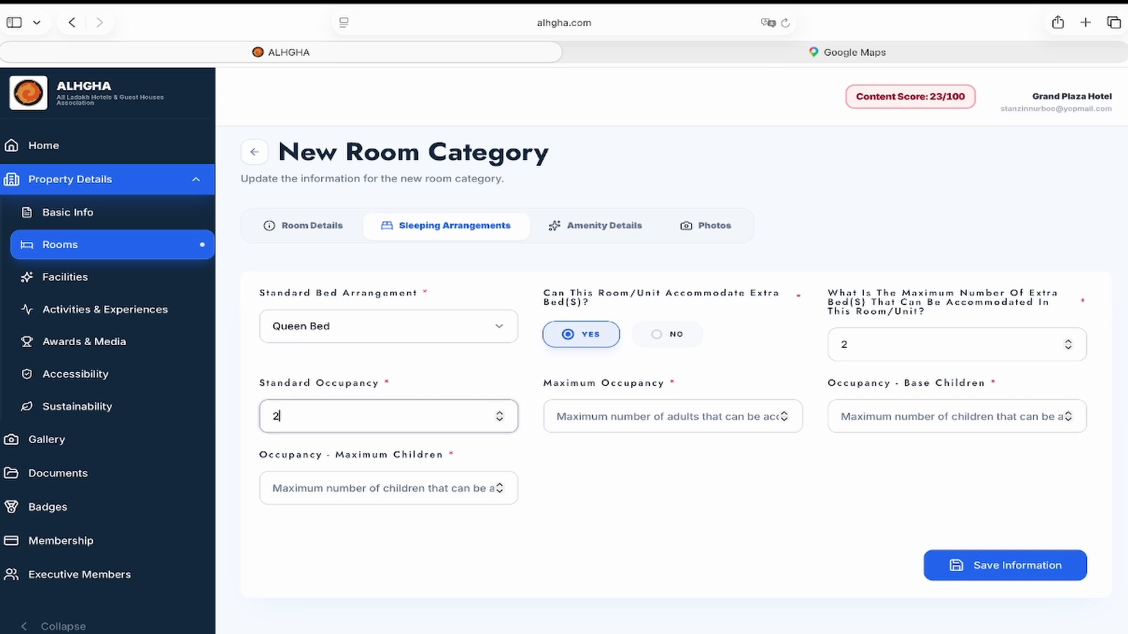
{"action": "left_click", "coordinate": [629, 421]}
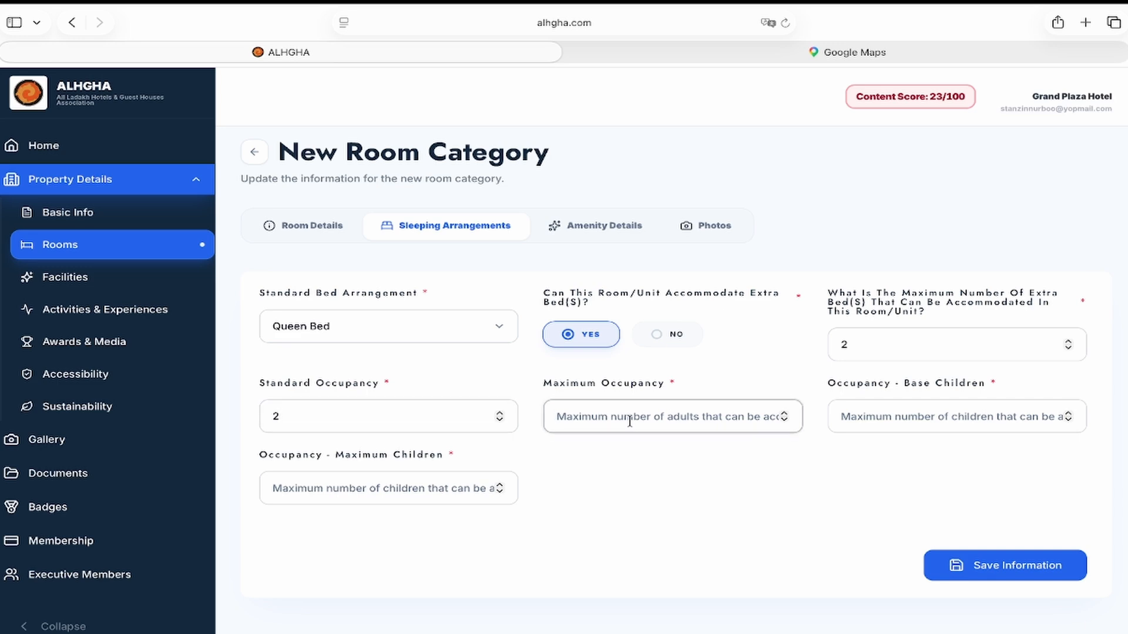
{"action": "type", "text": "4"}
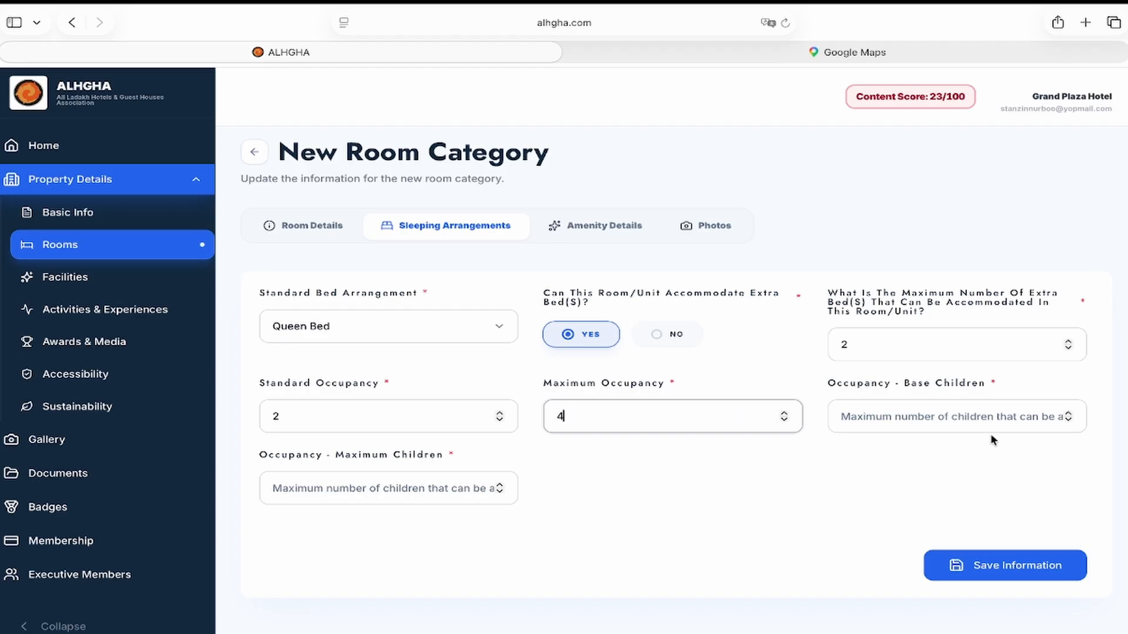
Step: Set the base children occupancy to 1 and the maximum children occupancy to 3
{"action": "left_click", "coordinate": [979, 422]}
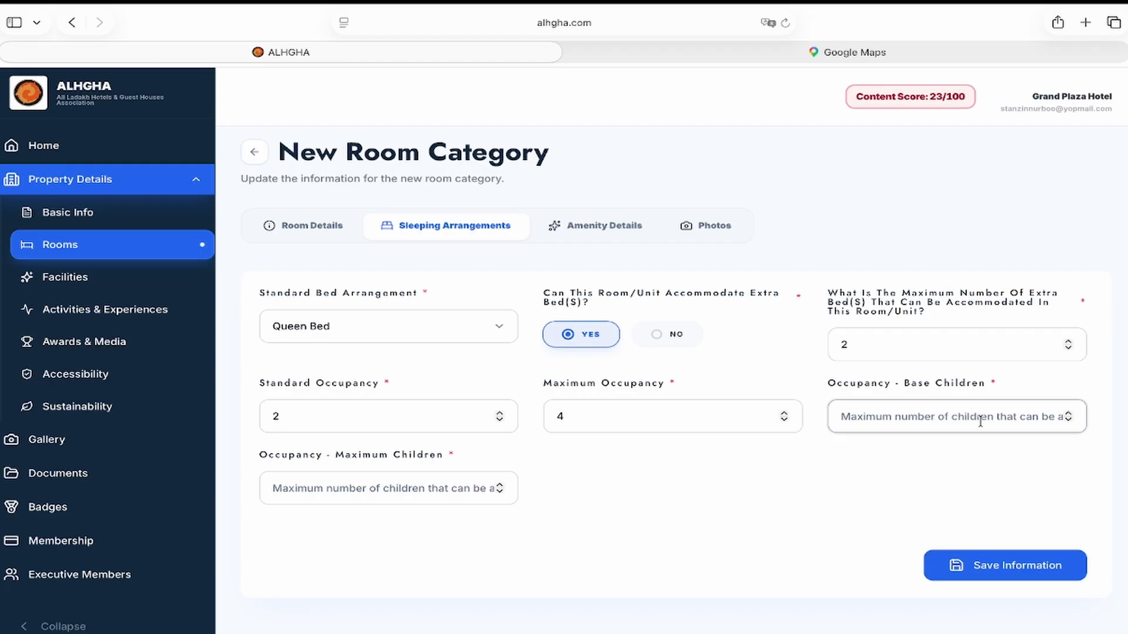
{"action": "type", "text": "4"}
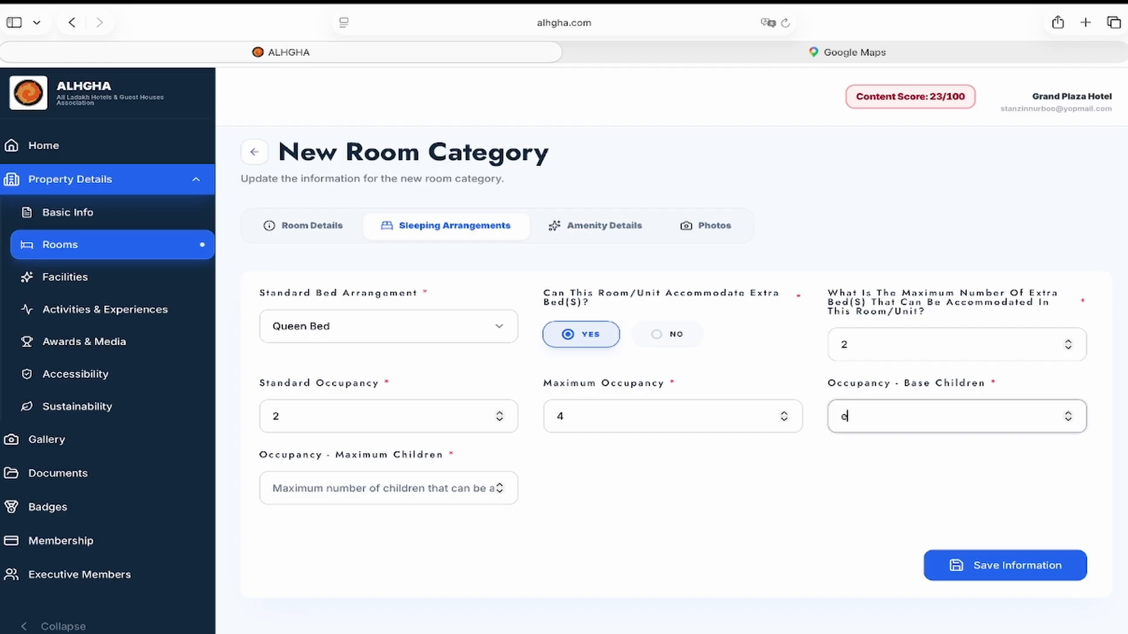
{"action": "key", "text": "BackSpace"}
{"action": "type", "text": "1"}
{"action": "left_click", "coordinate": [363, 501]}
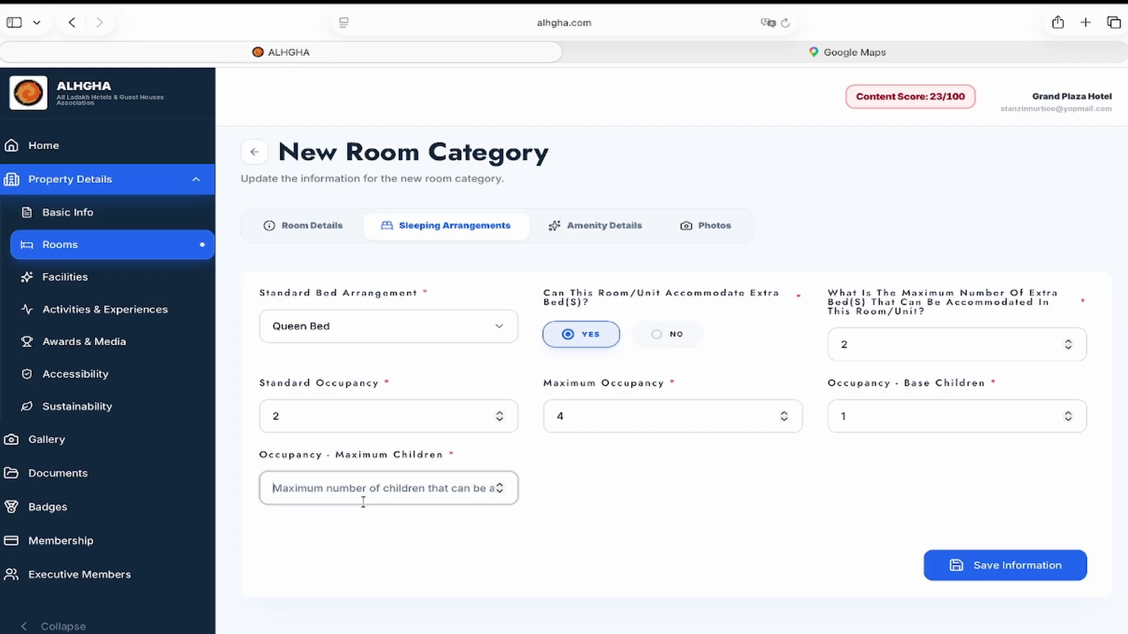
{"action": "type", "text": "3"}
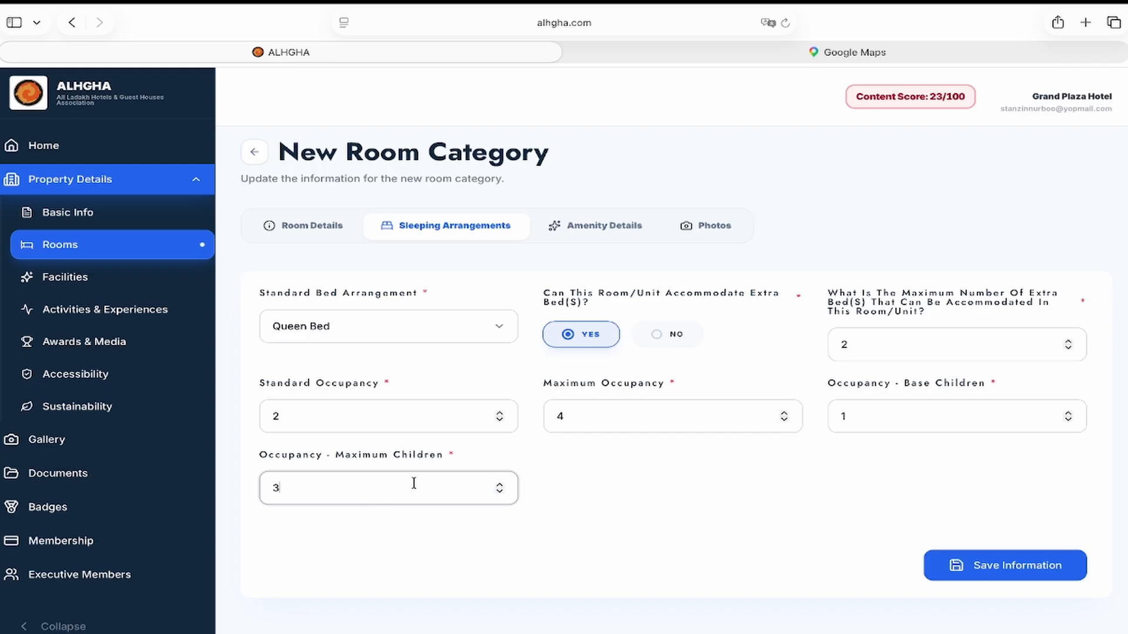
Step: In the room features of the amenity details, answer Yes for the closet and for the black out curtains
{"action": "left_click", "coordinate": [615, 229]}
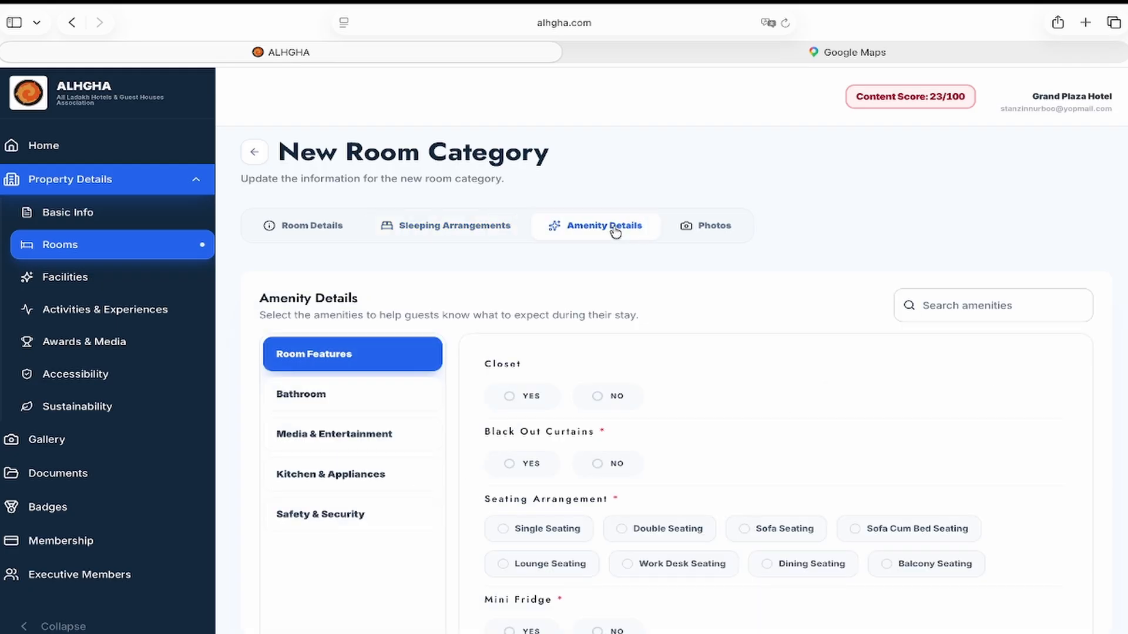
{"action": "scroll", "coordinate": [569, 283], "scroll_direction": "down", "scroll_amount": 3}
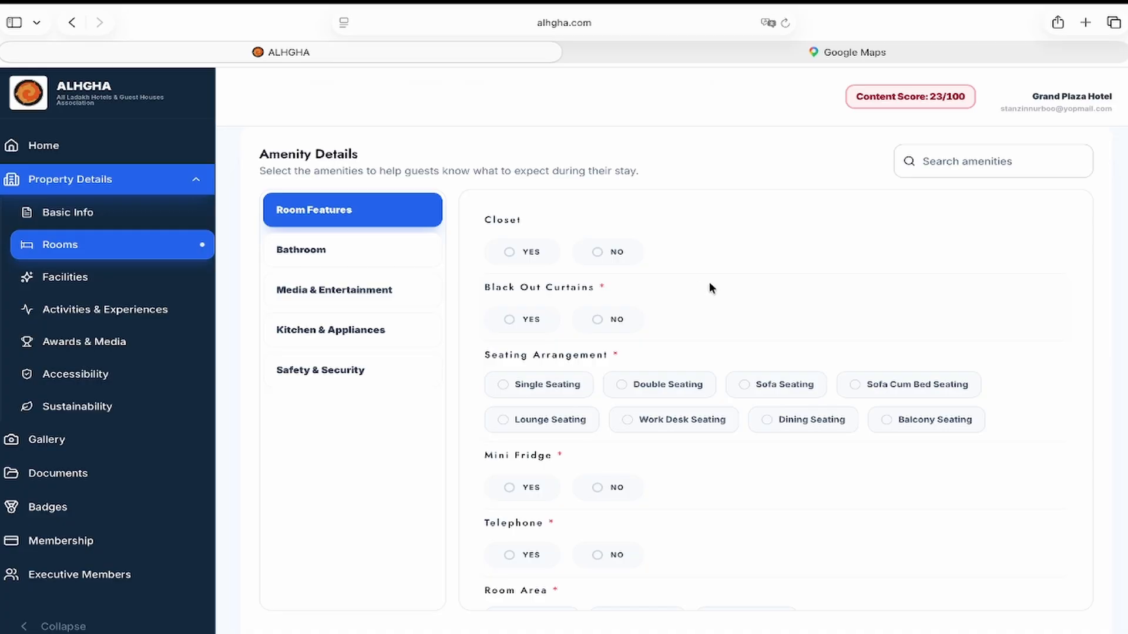
{"action": "scroll", "coordinate": [709, 287], "scroll_direction": "up", "scroll_amount": 1}
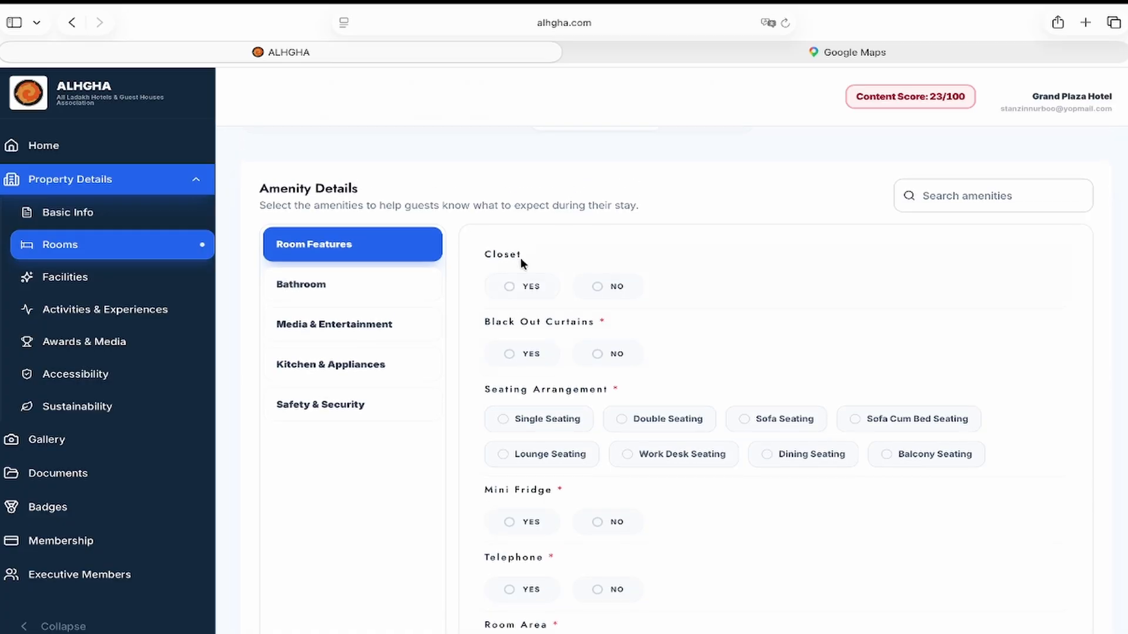
{"action": "left_click", "coordinate": [533, 288]}
{"action": "scroll", "coordinate": [722, 341], "scroll_direction": "down", "scroll_amount": 3}
{"action": "scroll", "coordinate": [722, 341], "scroll_direction": "up", "scroll_amount": 1}
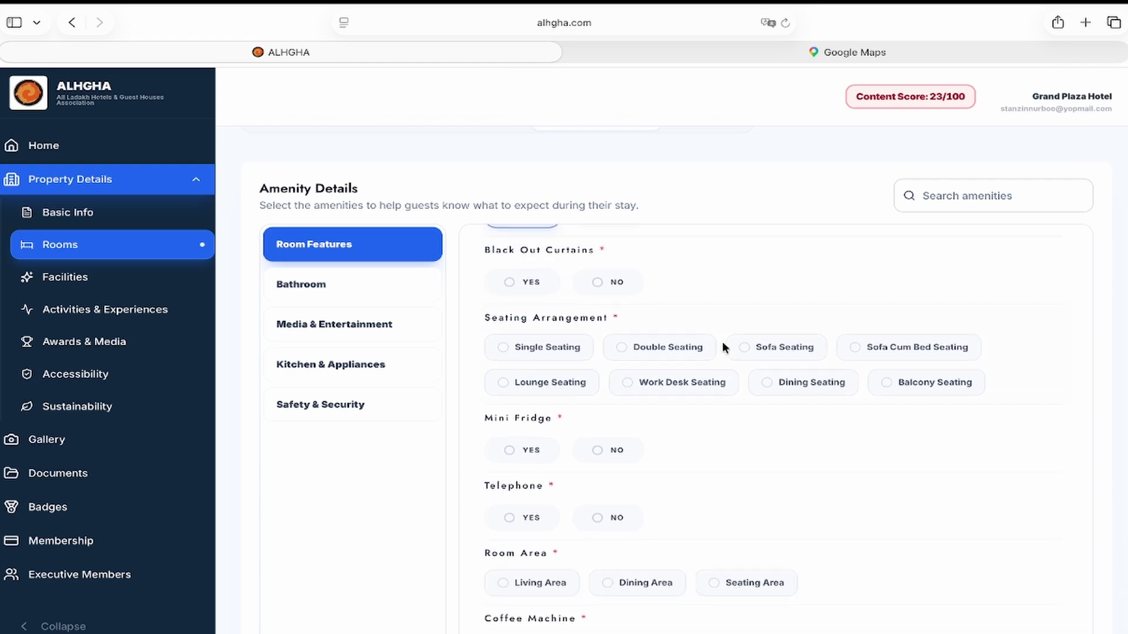
{"action": "left_click", "coordinate": [525, 291]}
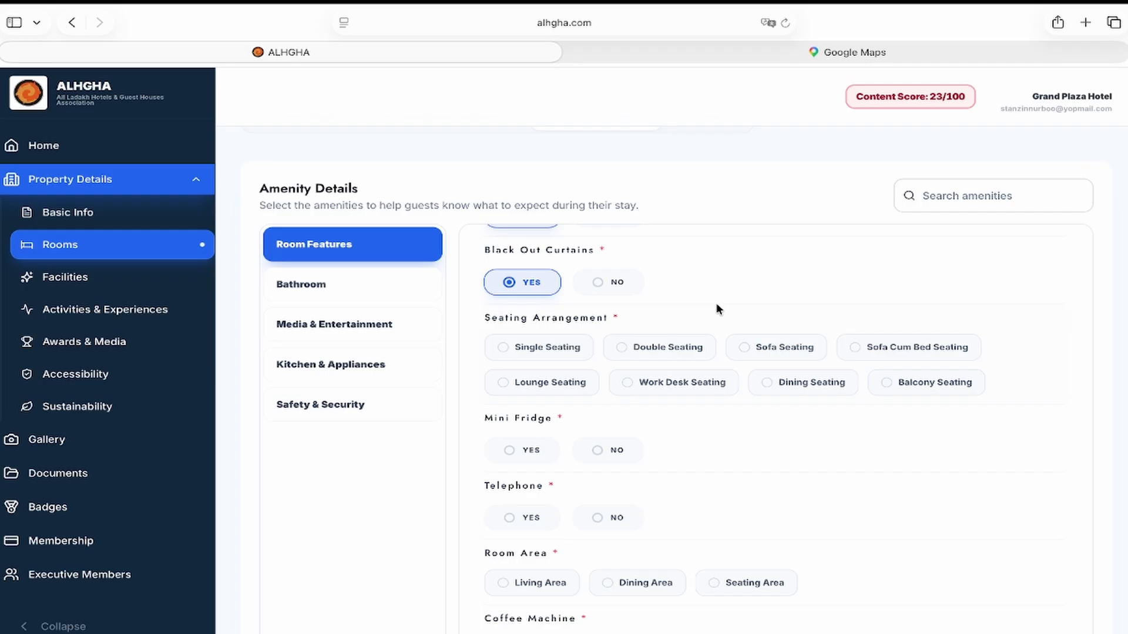
Step: Choose Double Seating as the seating arrangement and answer Yes for both the mini fridge and the telephone
{"action": "left_click", "coordinate": [665, 352]}
{"action": "scroll", "coordinate": [667, 354], "scroll_direction": "down", "scroll_amount": 1}
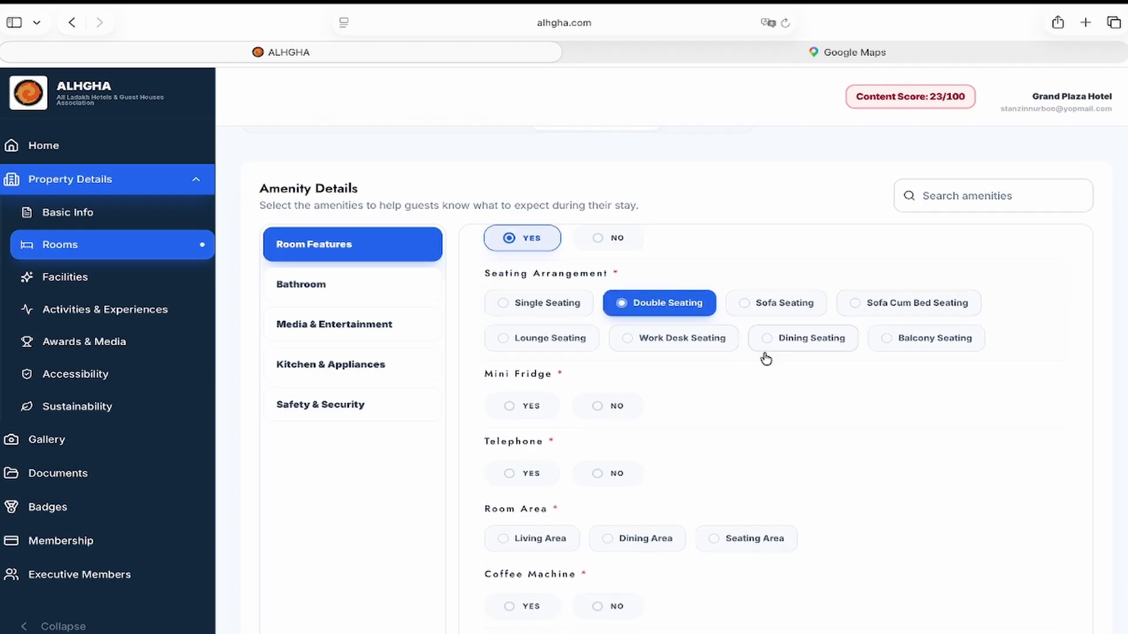
{"action": "scroll", "coordinate": [697, 388], "scroll_direction": "down", "scroll_amount": 1}
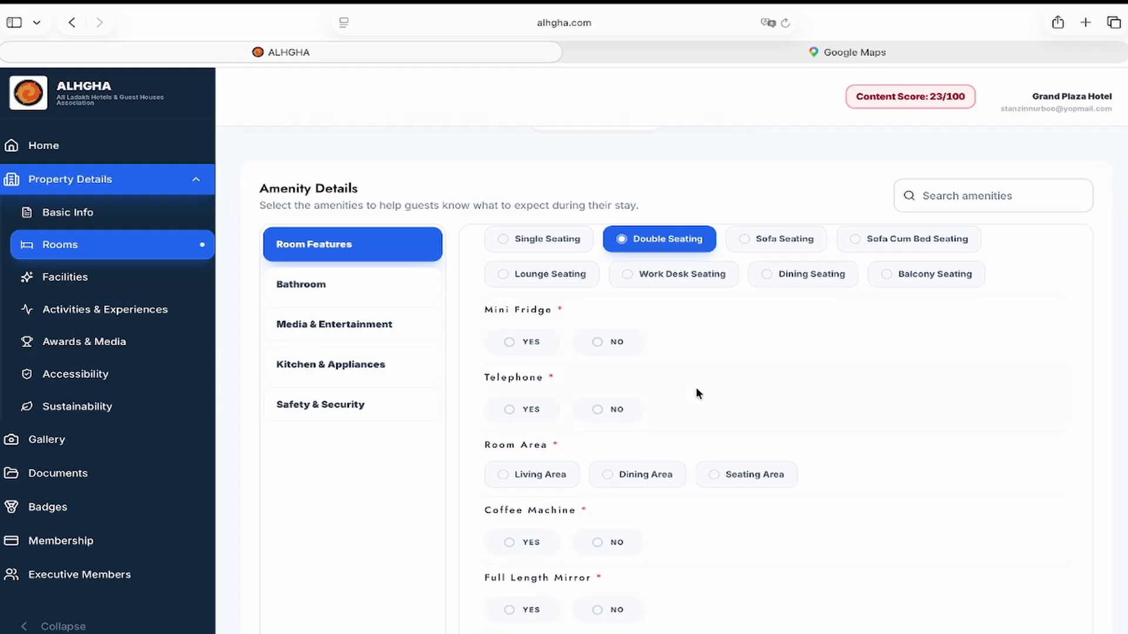
{"action": "left_click", "coordinate": [537, 350]}
{"action": "left_click", "coordinate": [535, 414]}
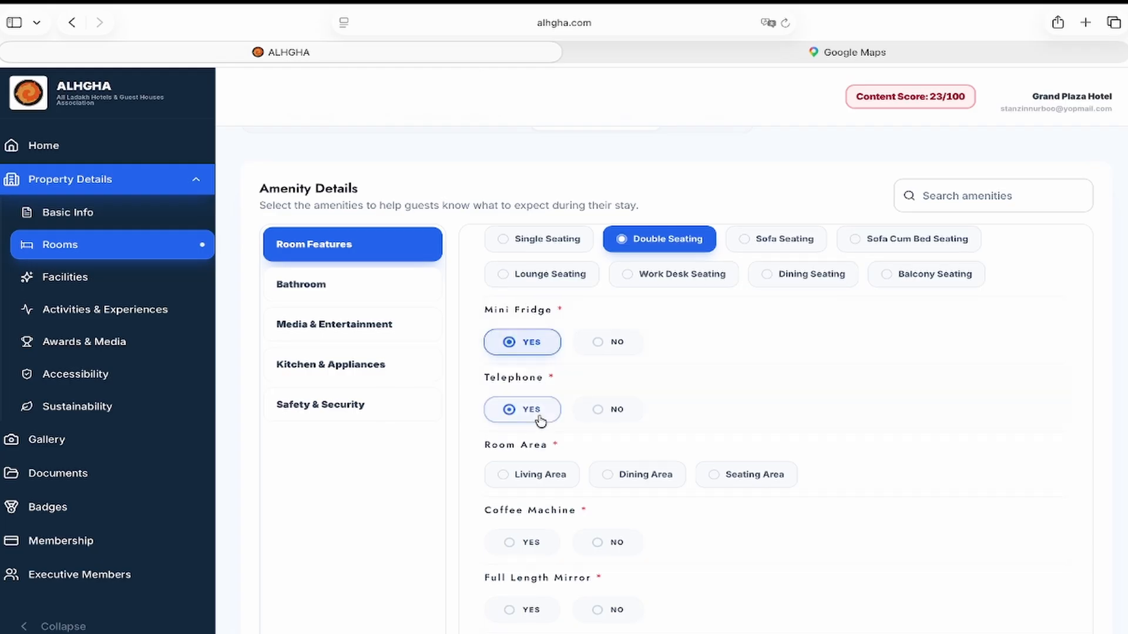
{"action": "scroll", "coordinate": [539, 418], "scroll_direction": "down", "scroll_amount": 1}
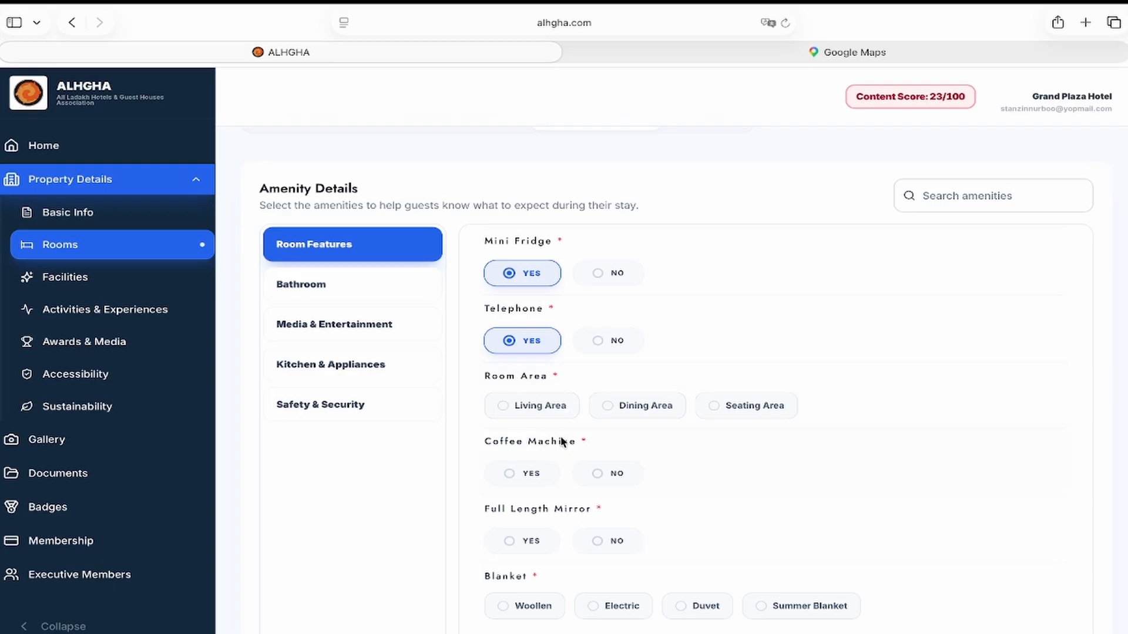
{"action": "left_click", "coordinate": [536, 418]}
{"action": "left_click", "coordinate": [611, 407]}
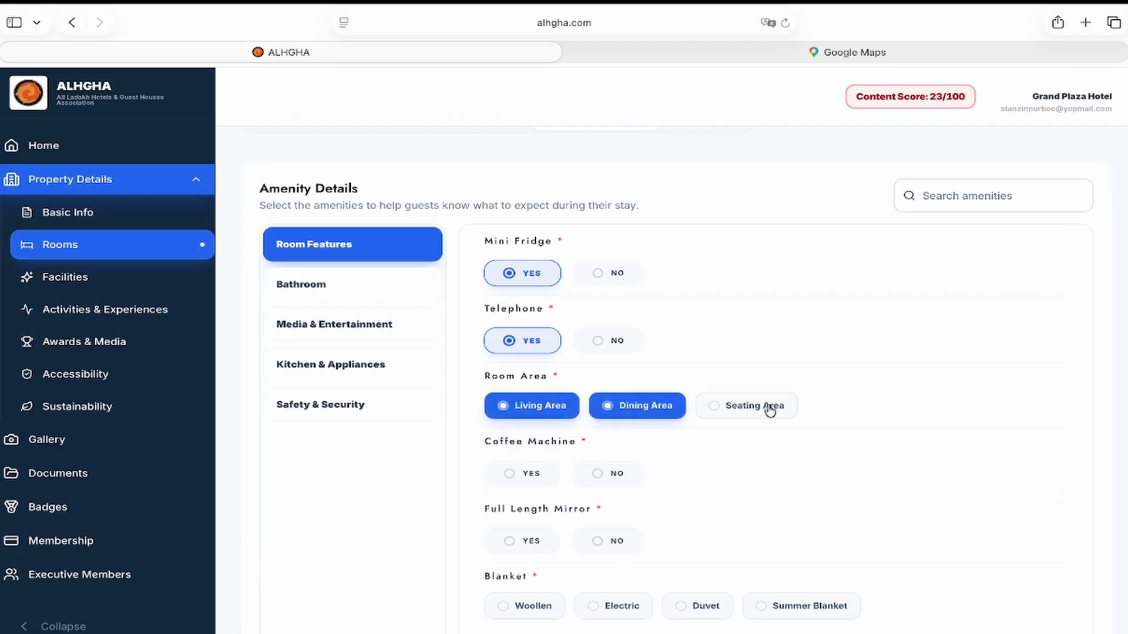
{"action": "left_click", "coordinate": [767, 406]}
{"action": "left_click", "coordinate": [758, 411]}
{"action": "left_click", "coordinate": [626, 410]}
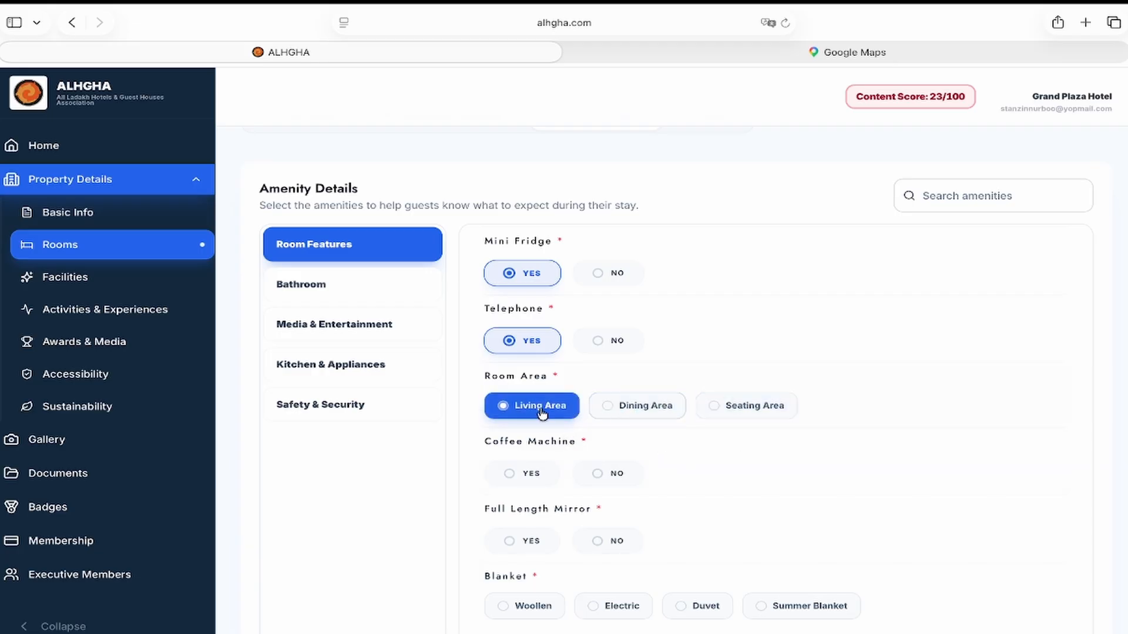
{"action": "left_click", "coordinate": [541, 412]}
Step: Choose Seating Area as the room area, and set the coffee machine to No and the full length mirror to Yes
{"action": "left_click", "coordinate": [757, 411]}
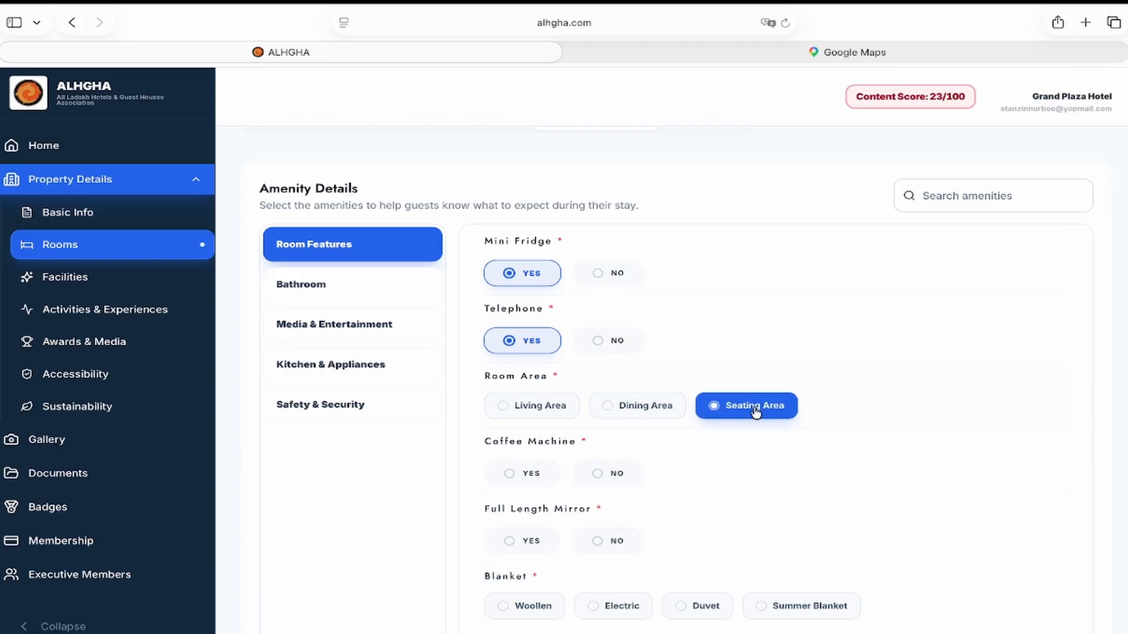
{"action": "scroll", "coordinate": [755, 411], "scroll_direction": "down", "scroll_amount": 2}
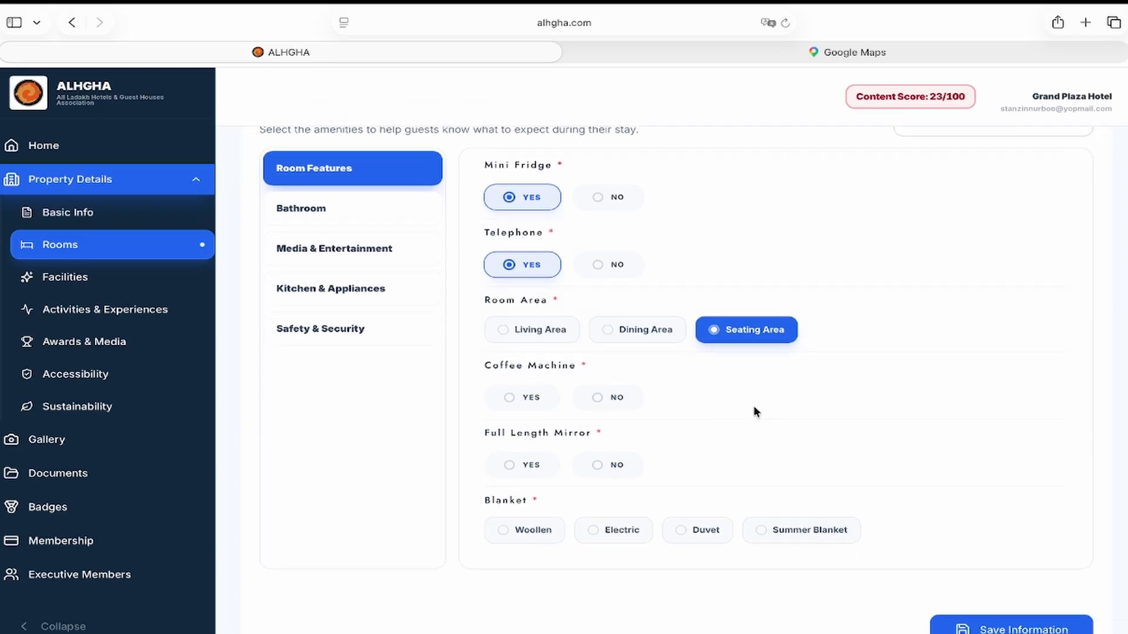
{"action": "left_click", "coordinate": [624, 403]}
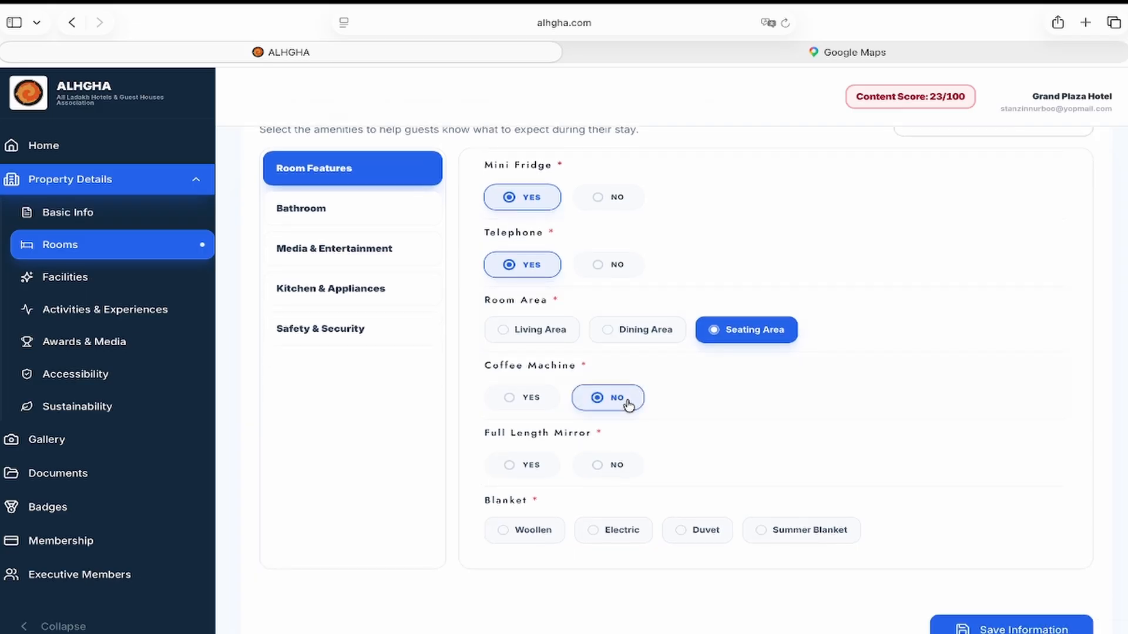
{"action": "left_click", "coordinate": [538, 468]}
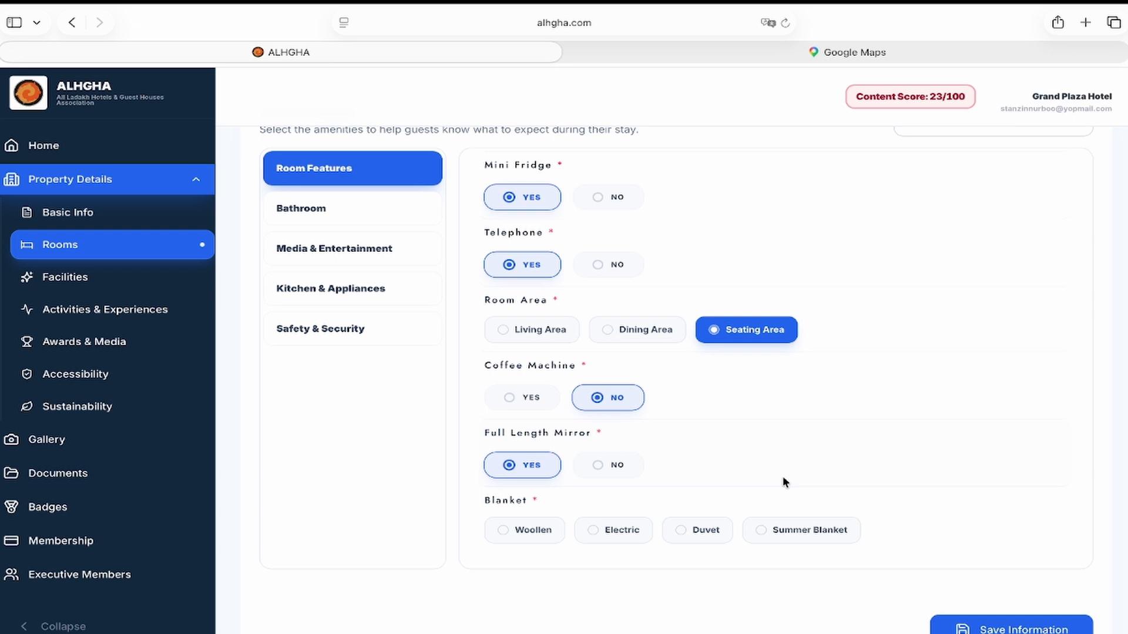
Step: Select Summer Blanket and Woollen as the blanket types offered in the room
{"action": "left_click", "coordinate": [767, 538]}
{"action": "left_click", "coordinate": [491, 535]}
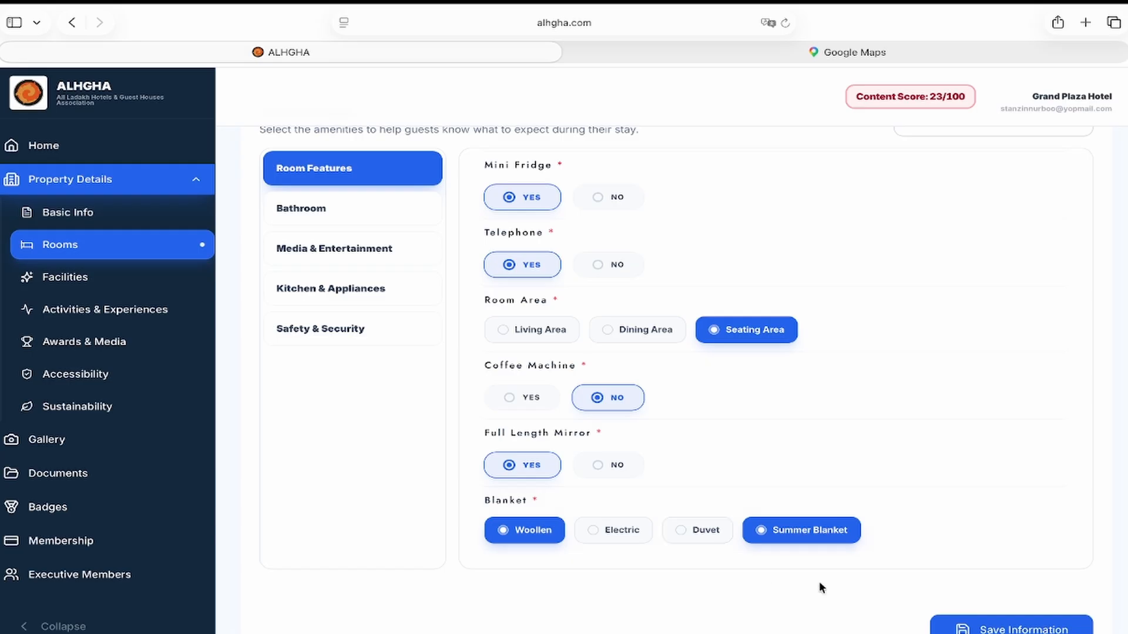
{"action": "scroll", "coordinate": [729, 359], "scroll_direction": "up", "scroll_amount": 3}
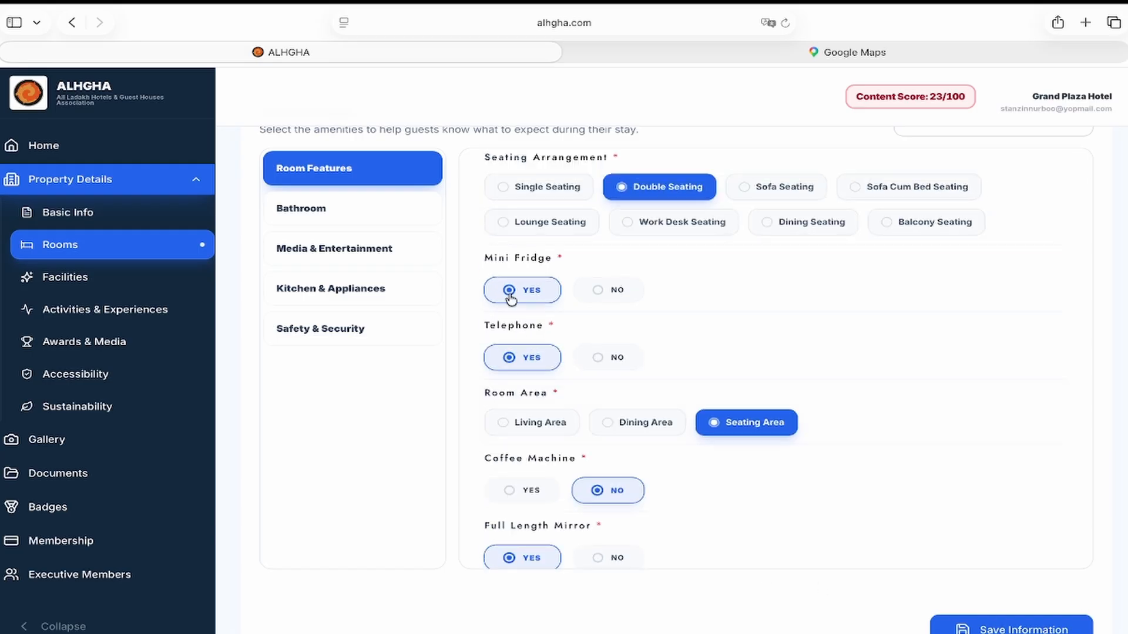
Step: In the bathroom amenities, answer Yes for the bathroom phone, hot water supply and western toilet seat
{"action": "left_click", "coordinate": [350, 211]}
{"action": "scroll", "coordinate": [742, 270], "scroll_direction": "down", "scroll_amount": 1}
{"action": "scroll", "coordinate": [741, 269], "scroll_direction": "up", "scroll_amount": 3}
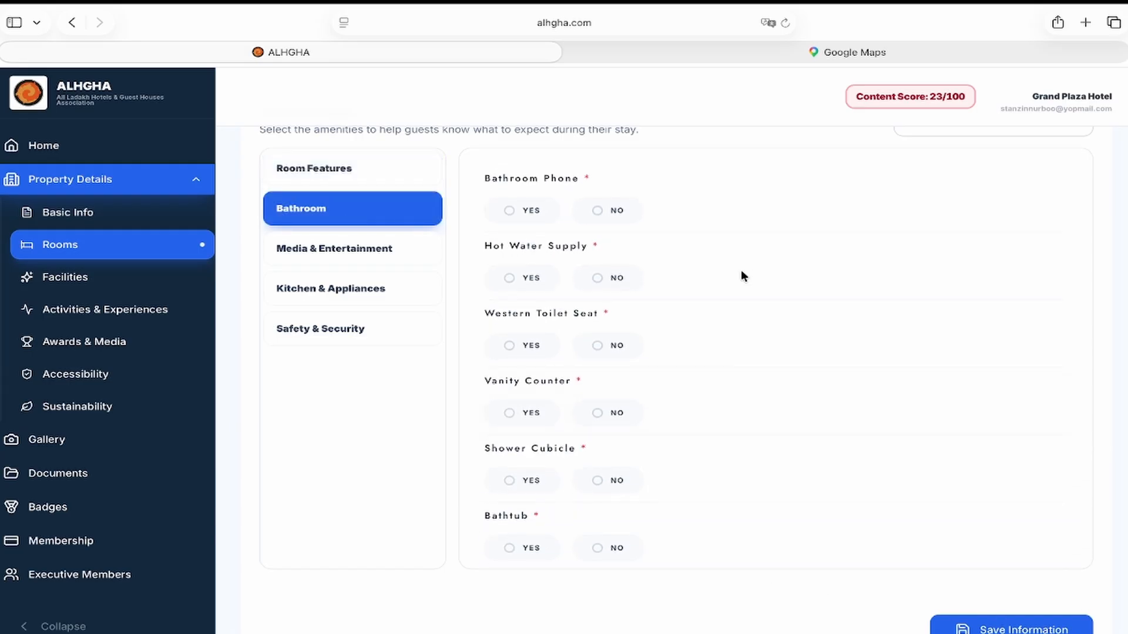
{"action": "scroll", "coordinate": [741, 269], "scroll_direction": "up", "scroll_amount": 1}
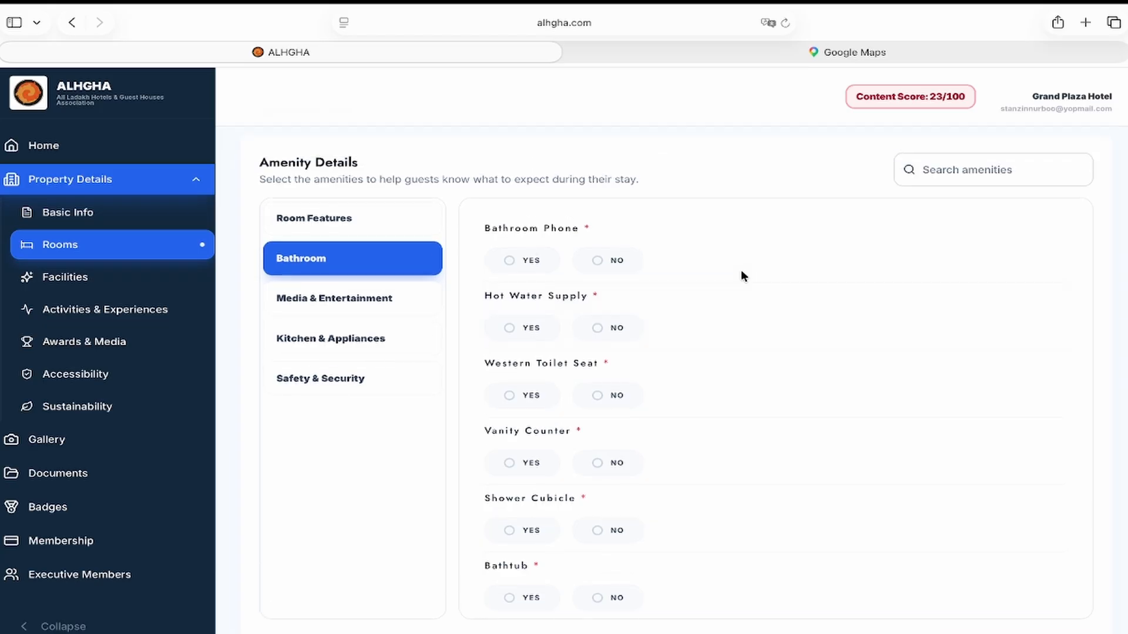
{"action": "left_click", "coordinate": [550, 264]}
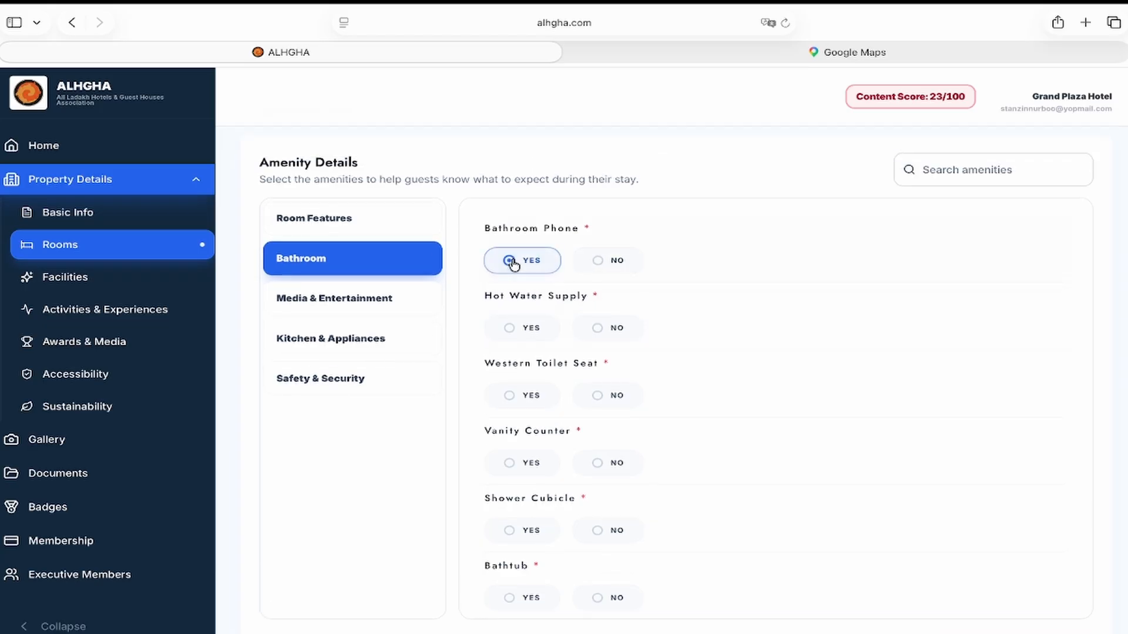
{"action": "left_click", "coordinate": [523, 339]}
{"action": "left_click", "coordinate": [519, 345]}
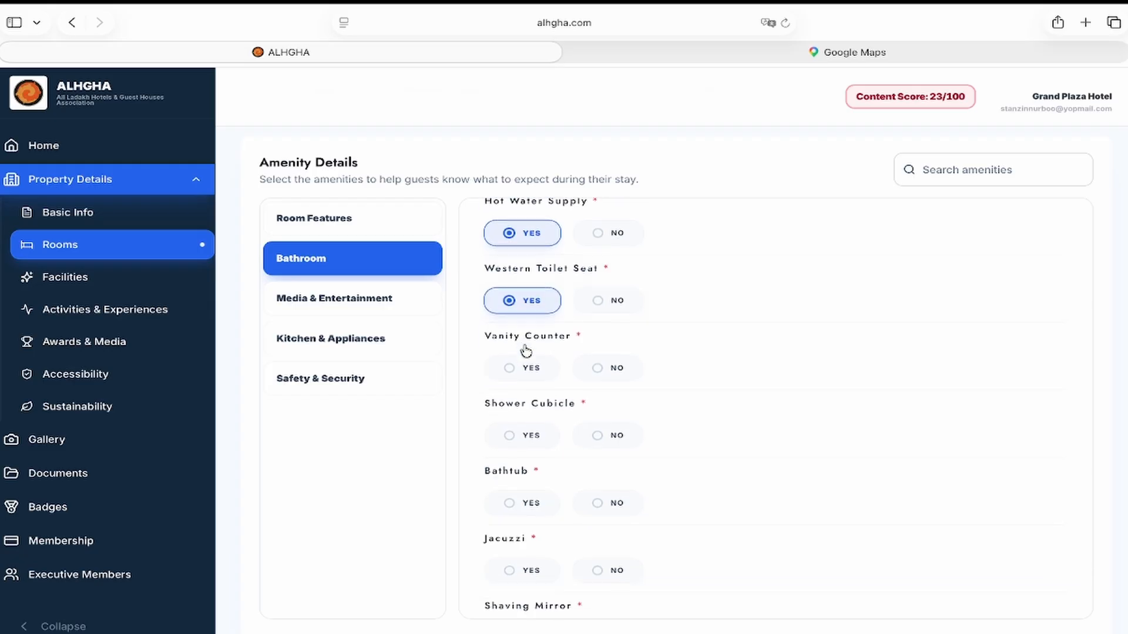
Step: Answer Yes for the shower cubicle and No for the vanity counter, bathtub and jacuzzi
{"action": "left_click", "coordinate": [597, 362]}
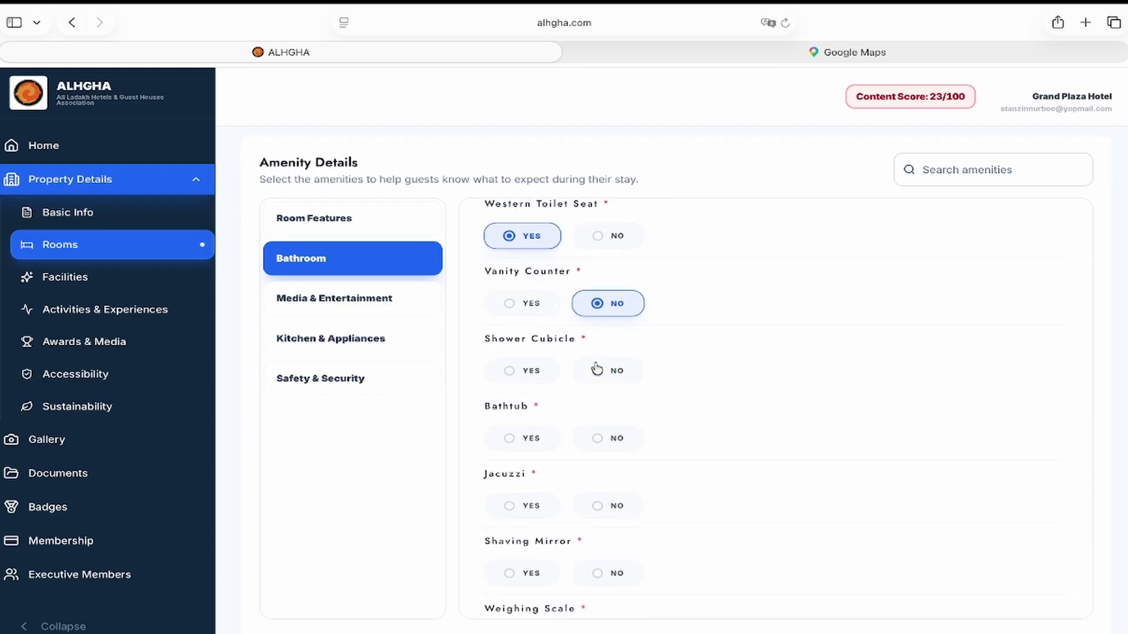
{"action": "left_click", "coordinate": [529, 371]}
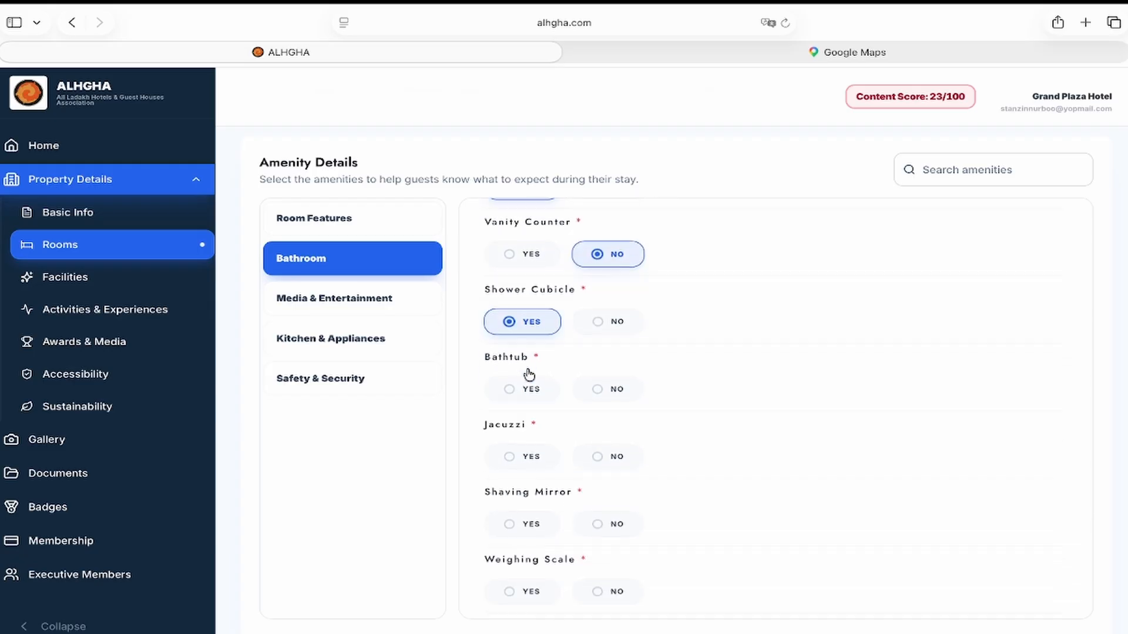
{"action": "left_click", "coordinate": [607, 383]}
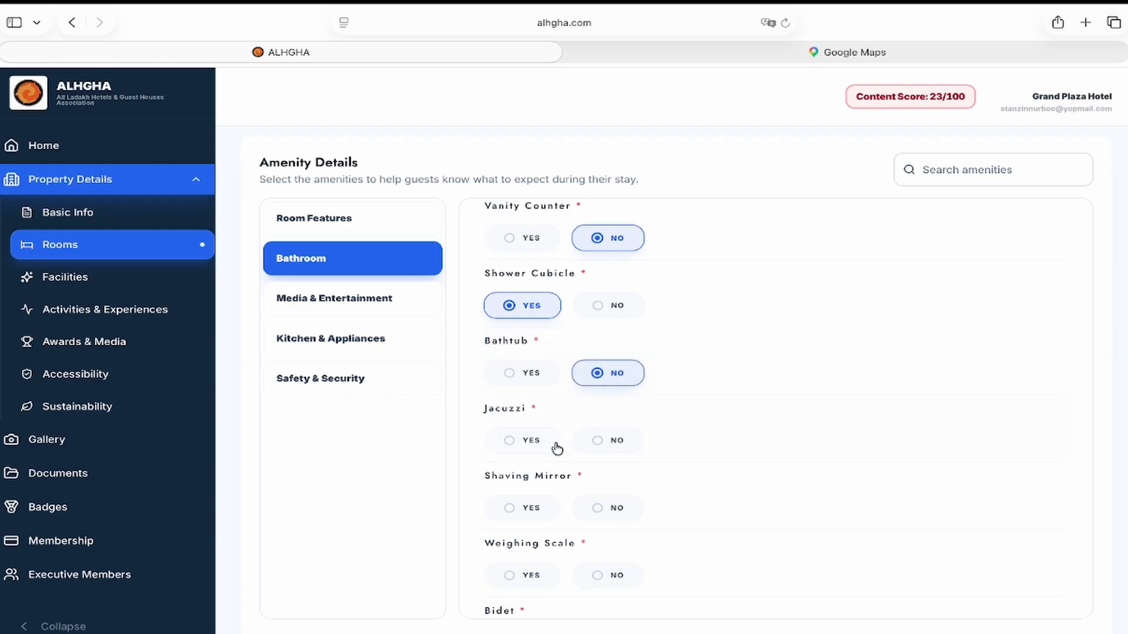
{"action": "left_click", "coordinate": [611, 440]}
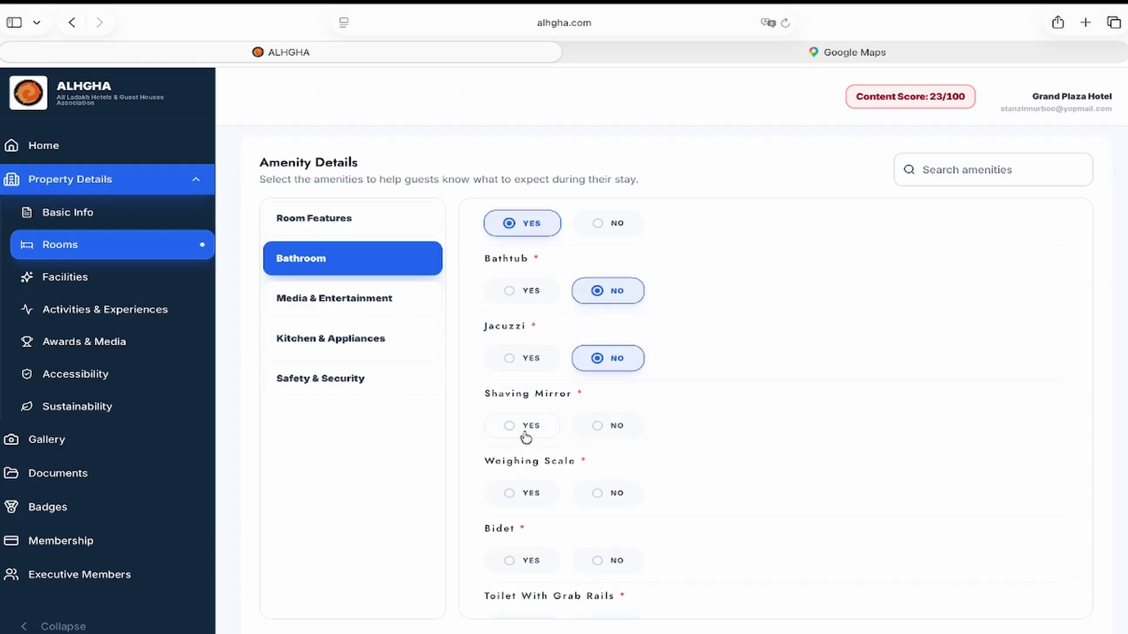
Step: Answer Yes for the shaving mirror, bidet and anti slip shower mat, and No for the weighing scale, toilet grab rails and ensuite bathroom/common bay
{"action": "left_click", "coordinate": [531, 430]}
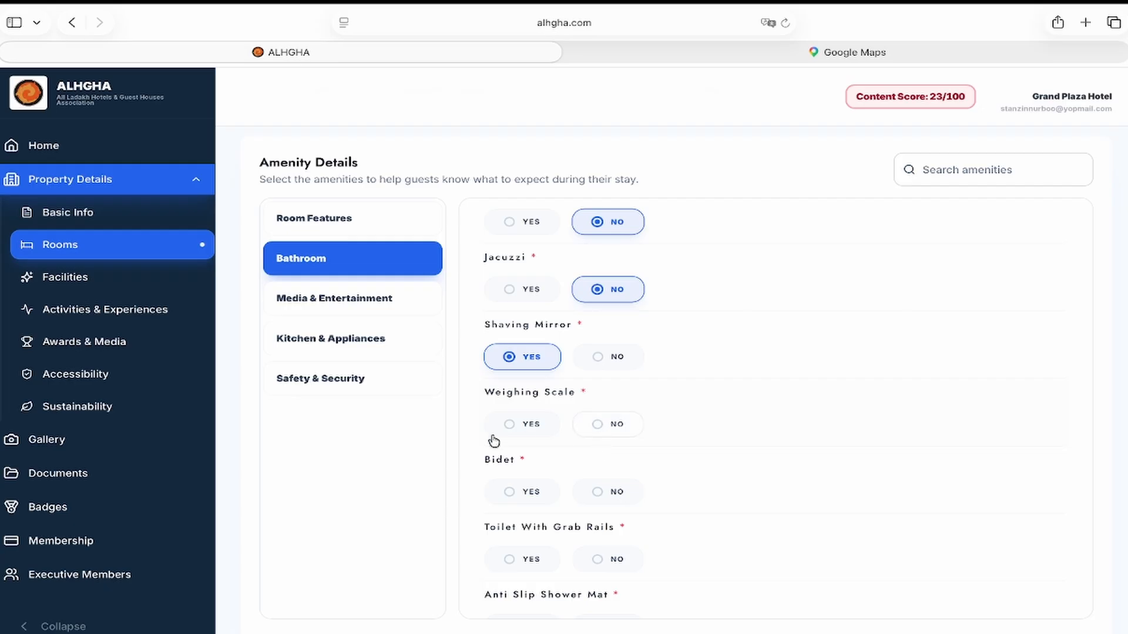
{"action": "left_click", "coordinate": [602, 427]}
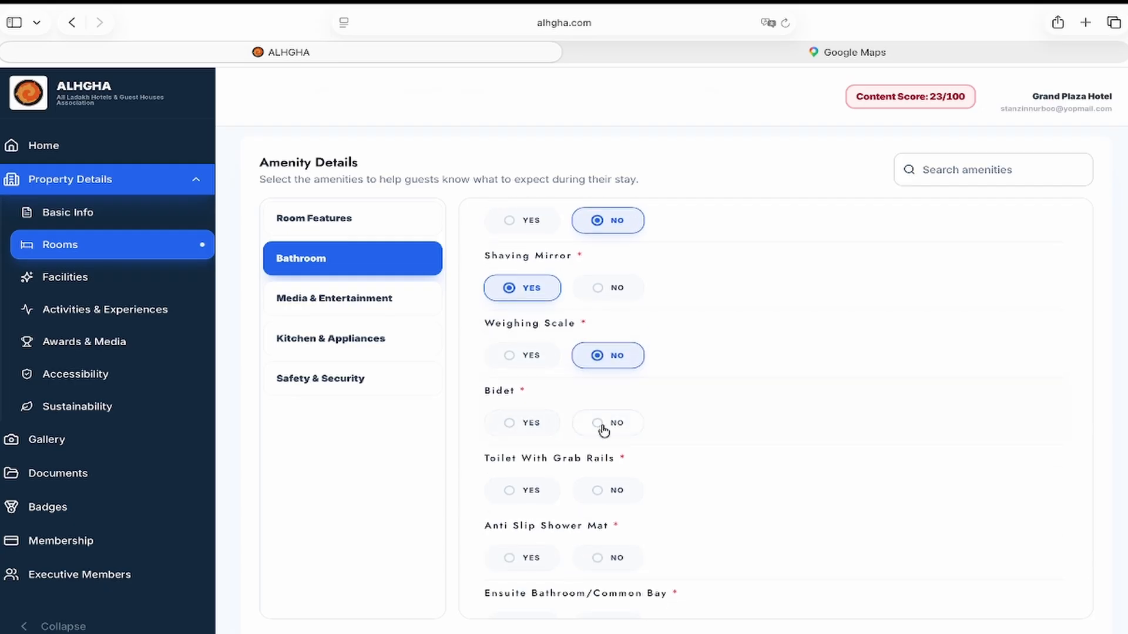
{"action": "left_click", "coordinate": [515, 425]}
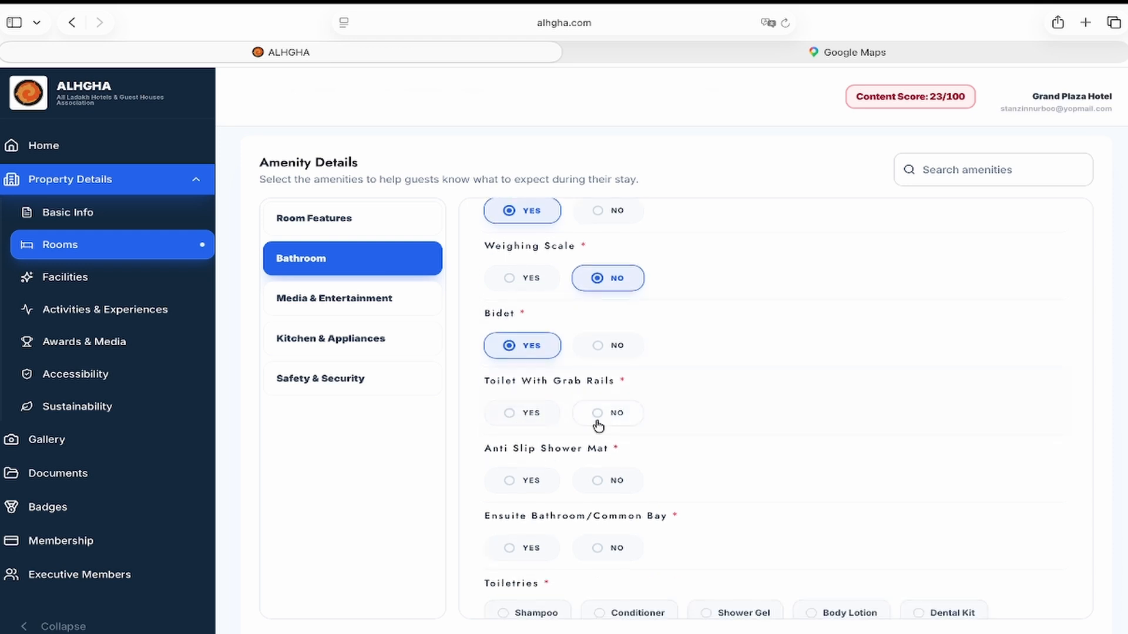
{"action": "left_click", "coordinate": [598, 421]}
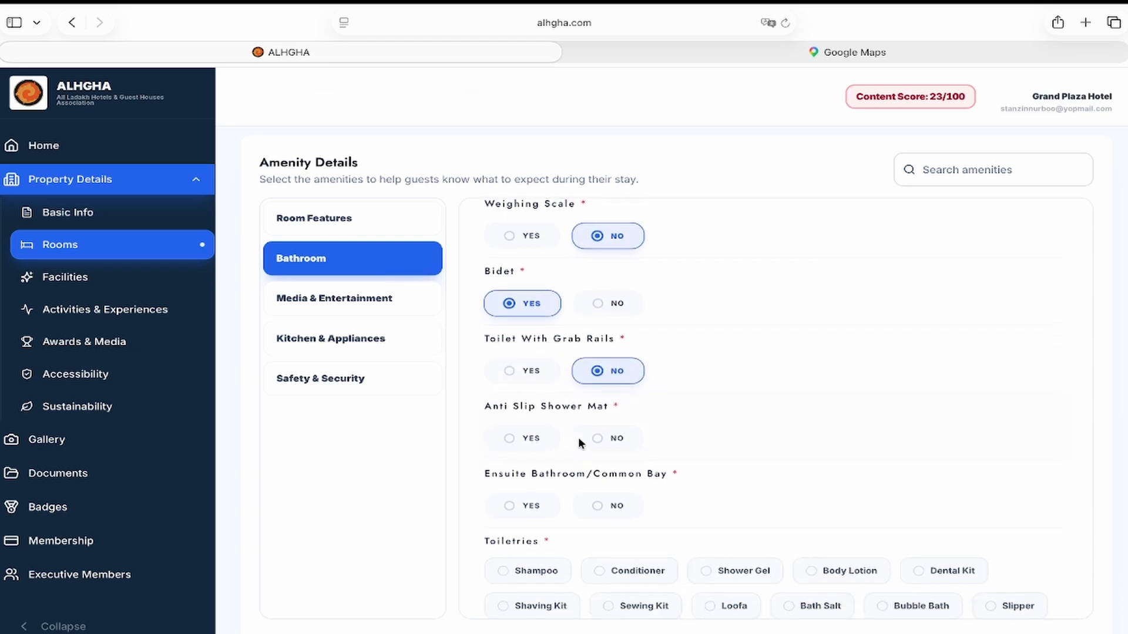
{"action": "left_click", "coordinate": [516, 435]}
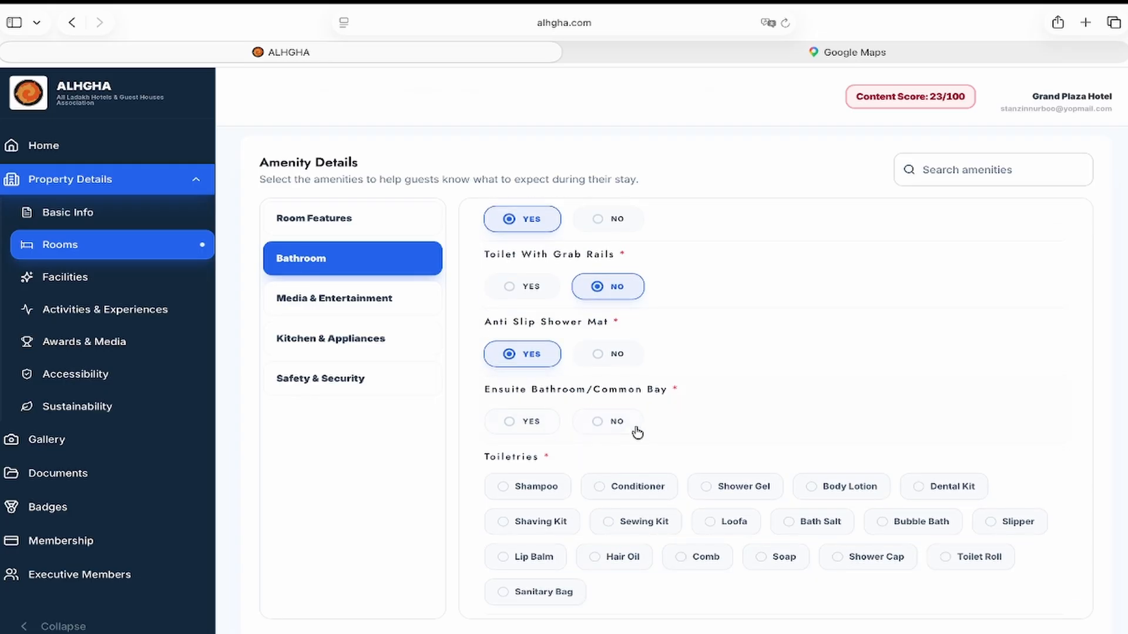
{"action": "left_click", "coordinate": [613, 424]}
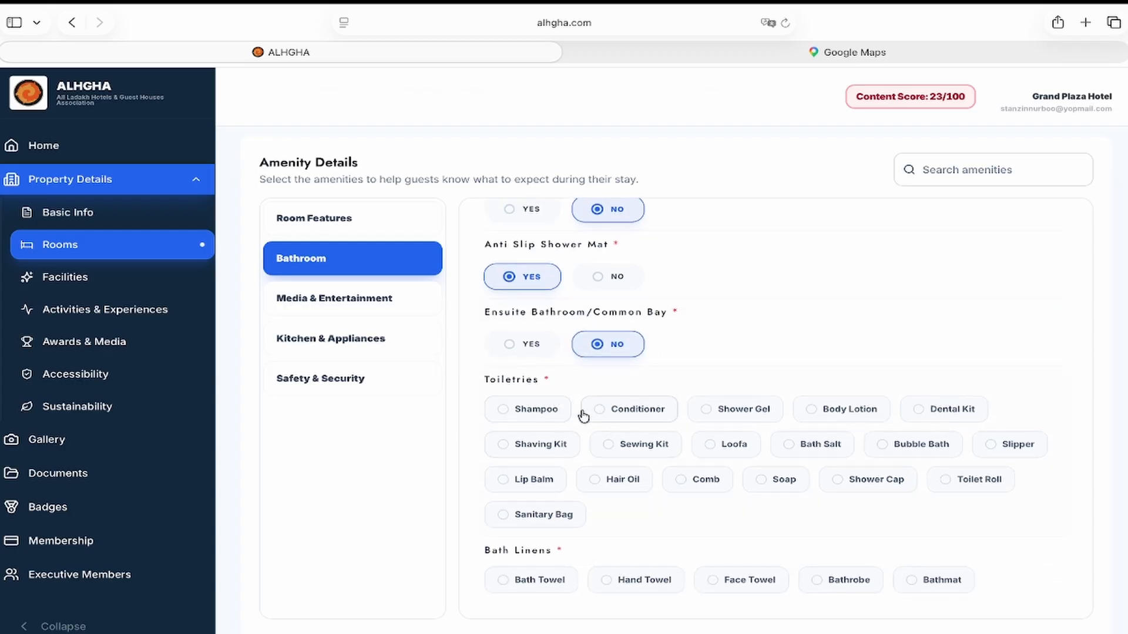
Step: Select Shampoo, Conditioner, Shower Gel, Body Lotion, Dental Kit, Shaving Kit, Loofa, Slipper, Toilet Roll and Sanitary Bag as the bathroom toiletries
{"action": "left_click", "coordinate": [533, 417]}
{"action": "left_click", "coordinate": [641, 417]}
{"action": "left_click", "coordinate": [754, 416]}
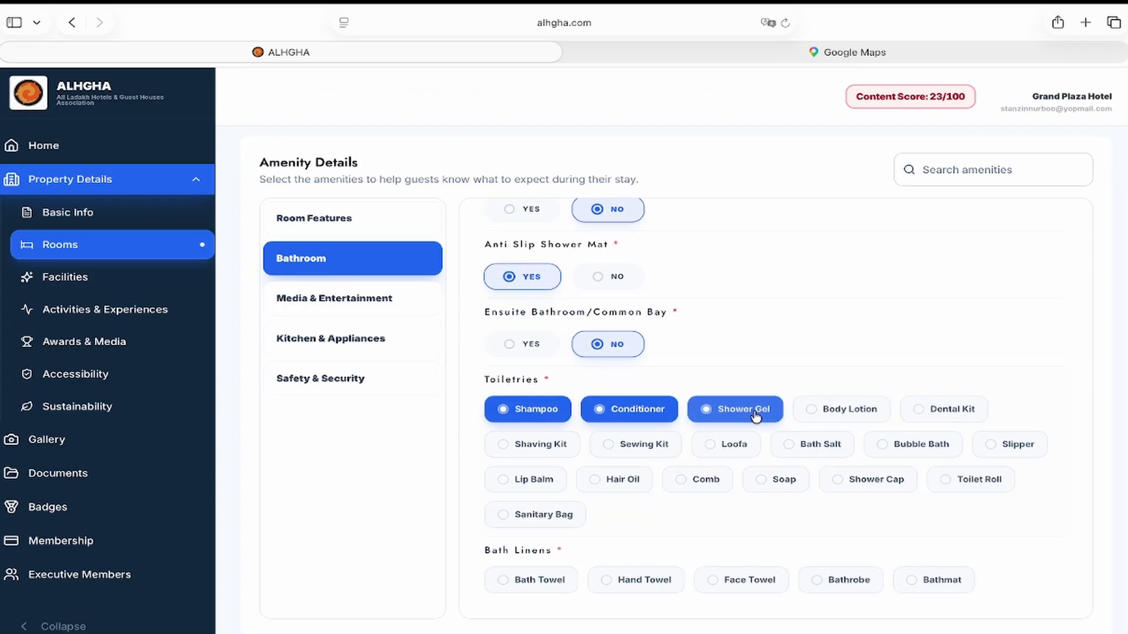
{"action": "left_click", "coordinate": [848, 414]}
{"action": "left_click", "coordinate": [931, 413]}
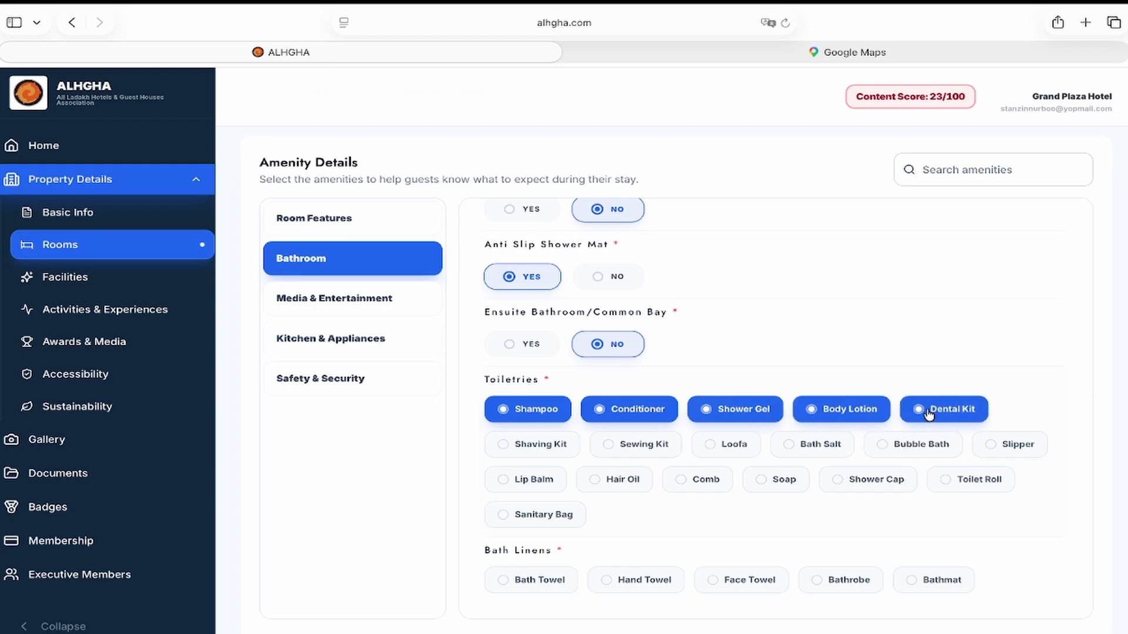
{"action": "left_click", "coordinate": [549, 451]}
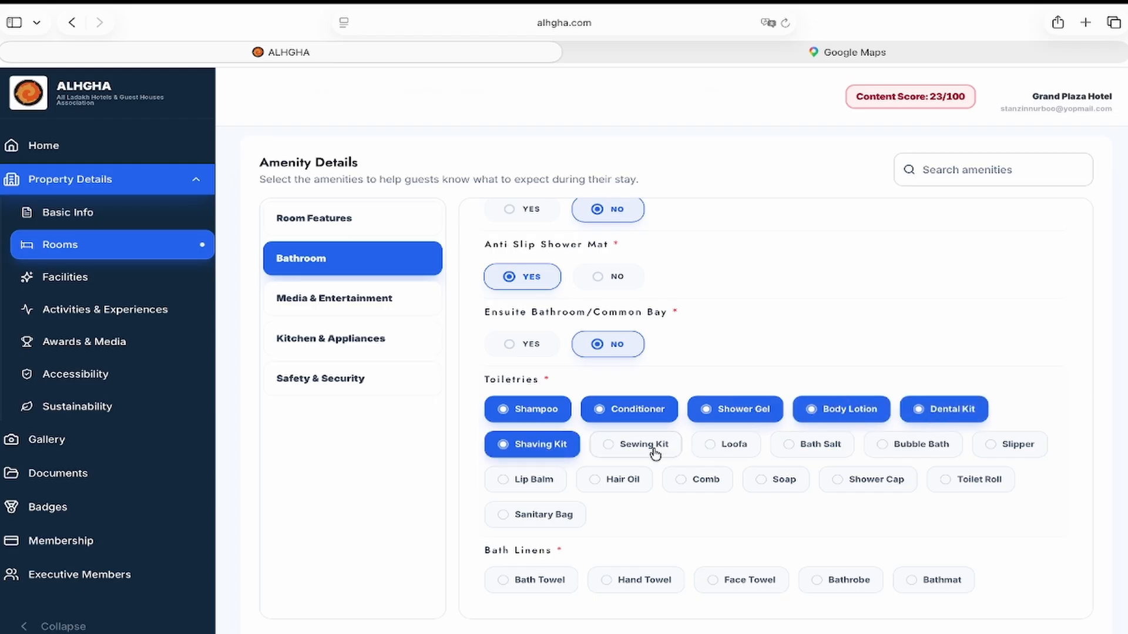
{"action": "left_click", "coordinate": [748, 449]}
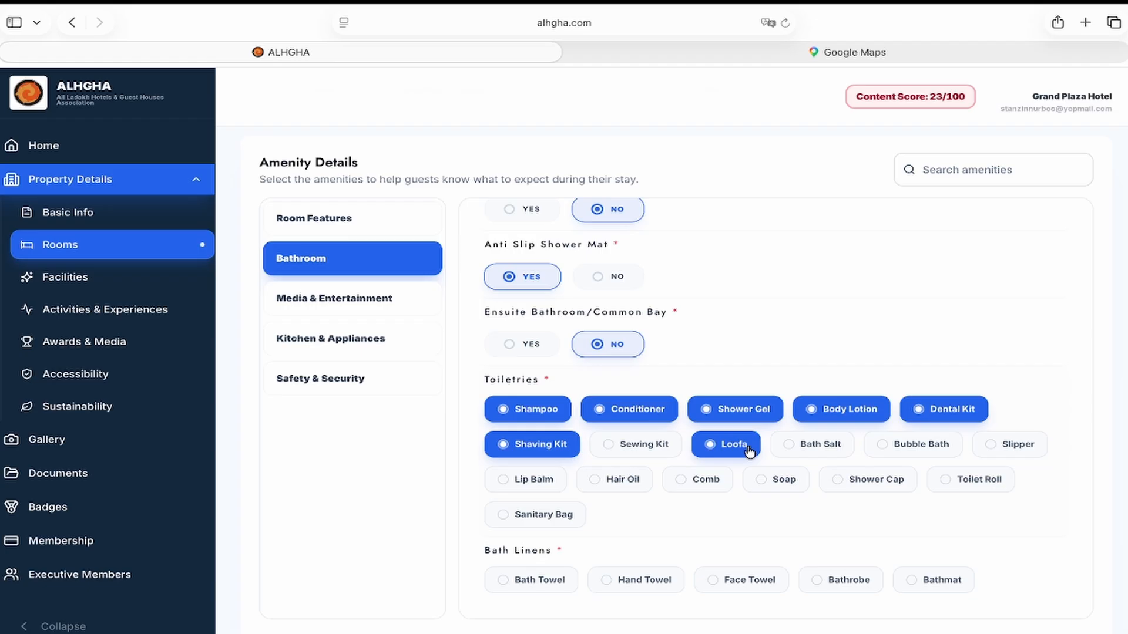
{"action": "left_click", "coordinate": [1016, 454]}
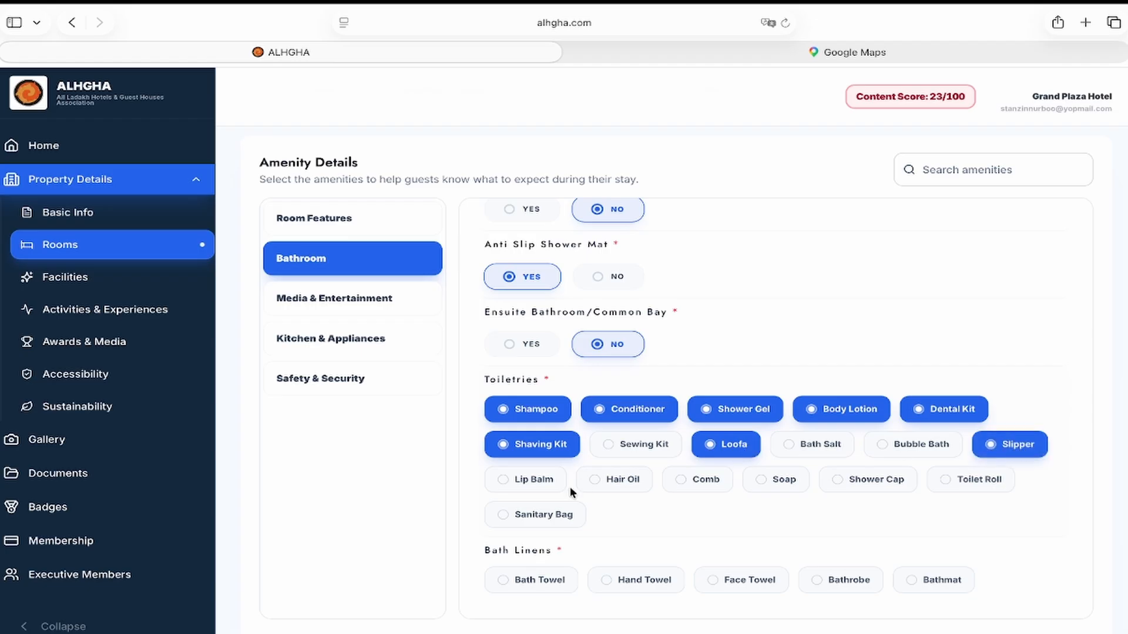
{"action": "left_click", "coordinate": [944, 481]}
{"action": "left_click", "coordinate": [521, 519]}
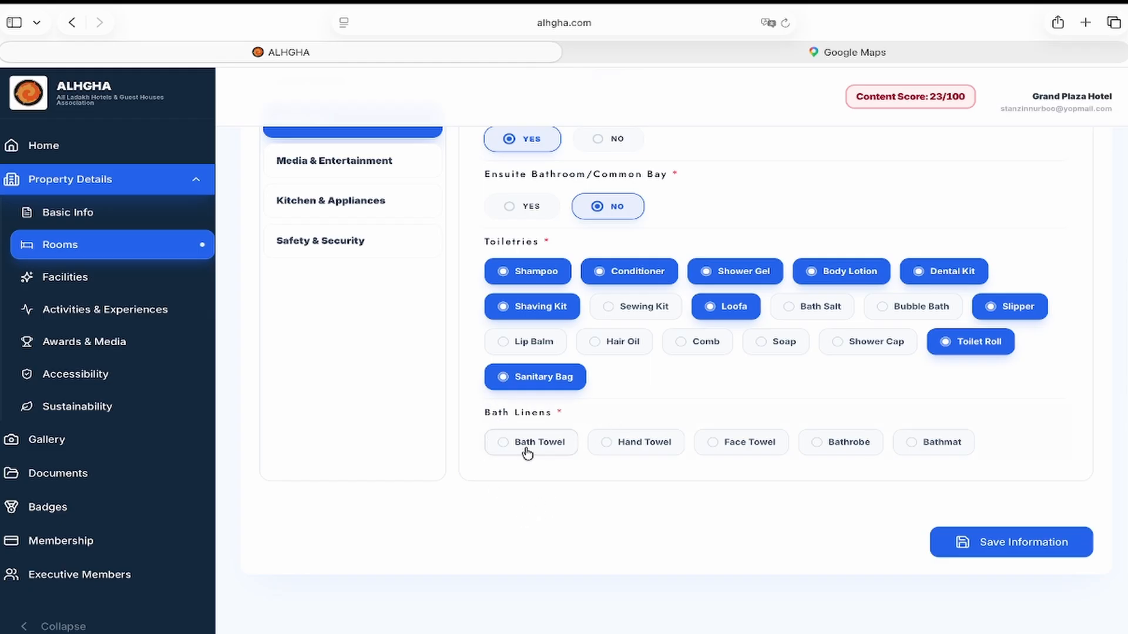
Step: Select Bath Towel, Hand Towel, Face Towel and Bathmat as the bath linens provided
{"action": "left_click", "coordinate": [545, 449]}
{"action": "left_click", "coordinate": [642, 446]}
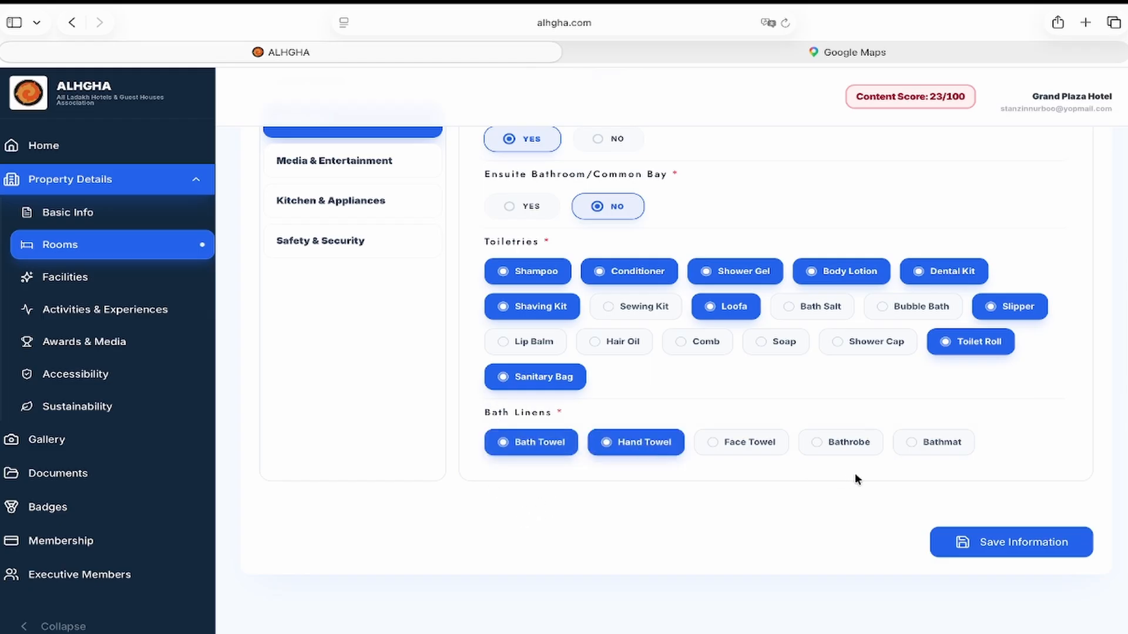
{"action": "left_click", "coordinate": [762, 449]}
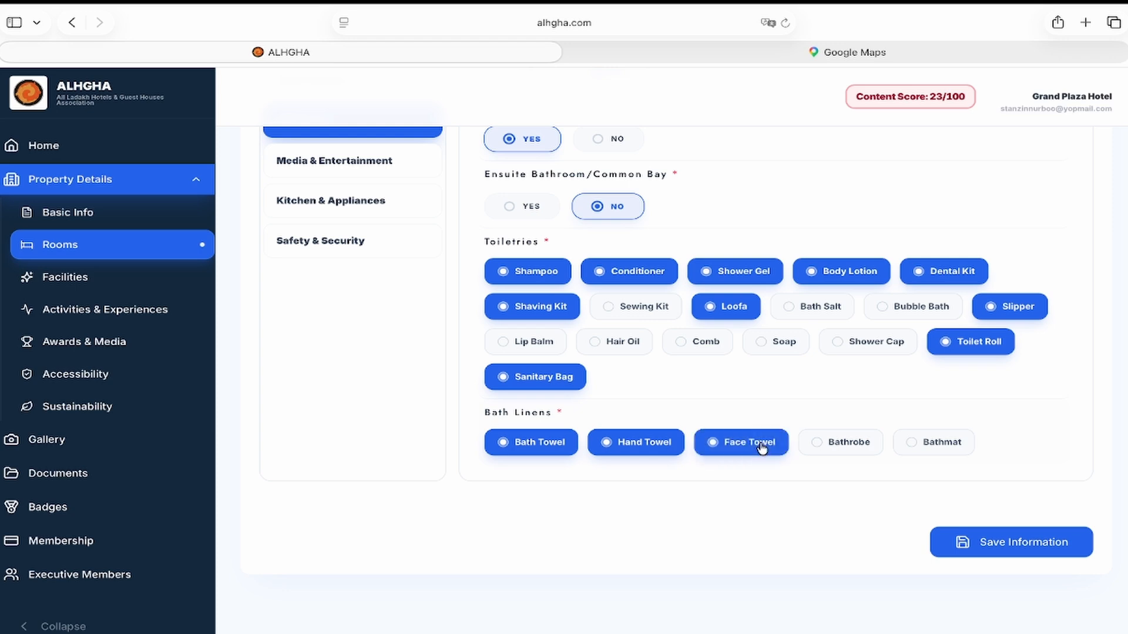
{"action": "left_click", "coordinate": [940, 446]}
Step: In the media and entertainment amenities, answer Yes for television and smart speaker assistance, and No for smart controls and tablet/iPad
{"action": "scroll", "coordinate": [712, 461], "scroll_direction": "up", "scroll_amount": 10}
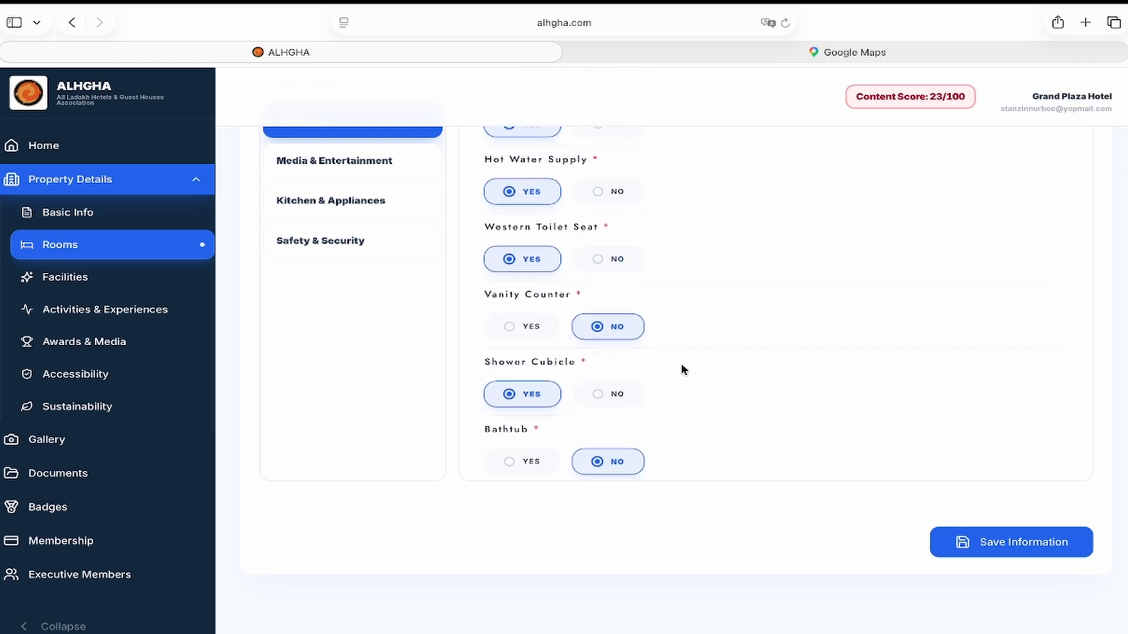
{"action": "scroll", "coordinate": [528, 405], "scroll_direction": "down", "scroll_amount": 2}
{"action": "left_click", "coordinate": [344, 433]}
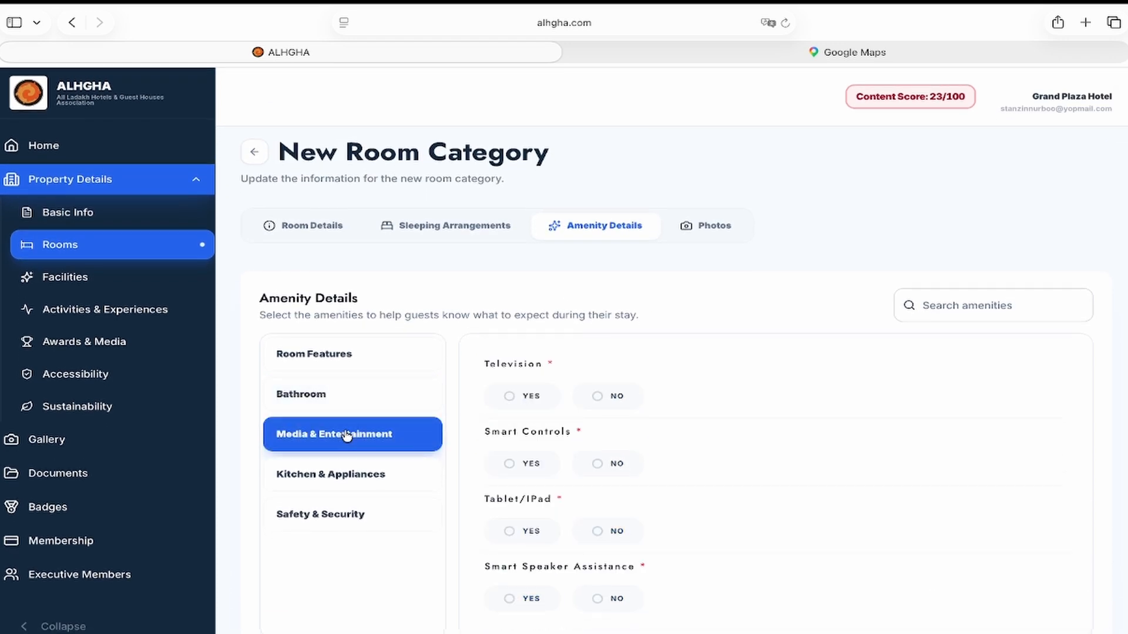
{"action": "scroll", "coordinate": [450, 330], "scroll_direction": "down", "scroll_amount": 1}
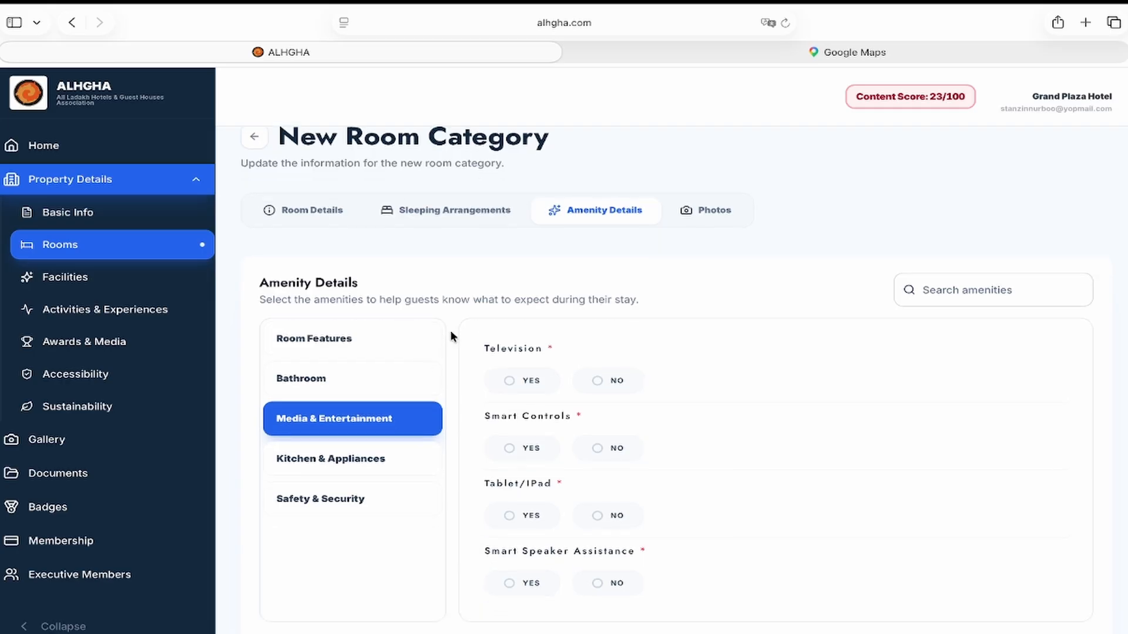
{"action": "left_click", "coordinate": [528, 367]}
{"action": "scroll", "coordinate": [528, 368], "scroll_direction": "down", "scroll_amount": 2}
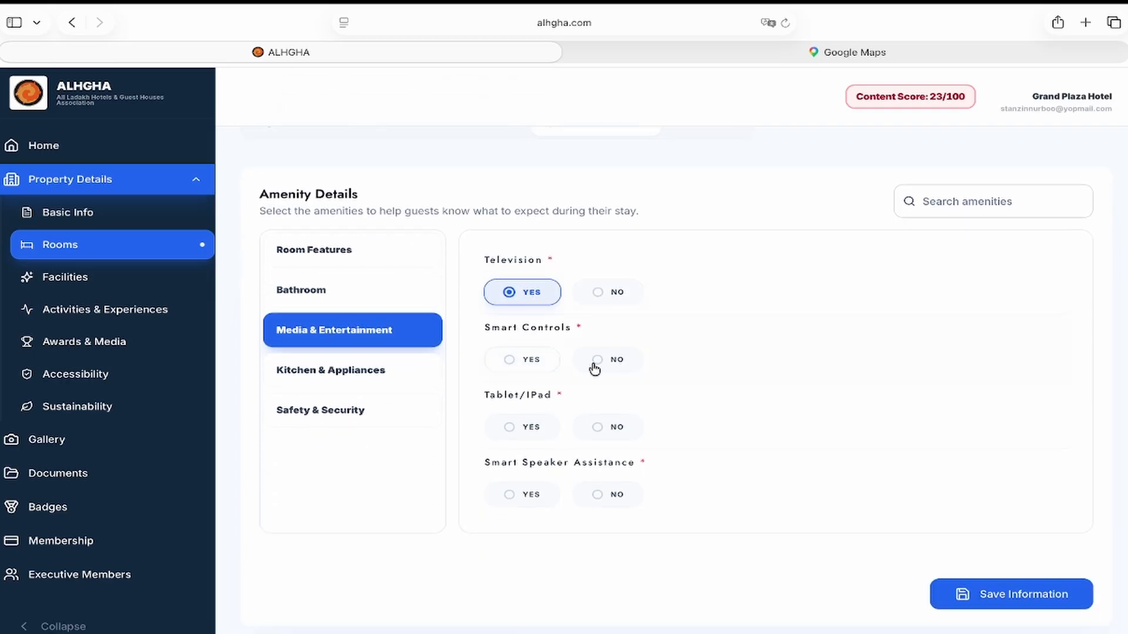
{"action": "left_click", "coordinate": [625, 370]}
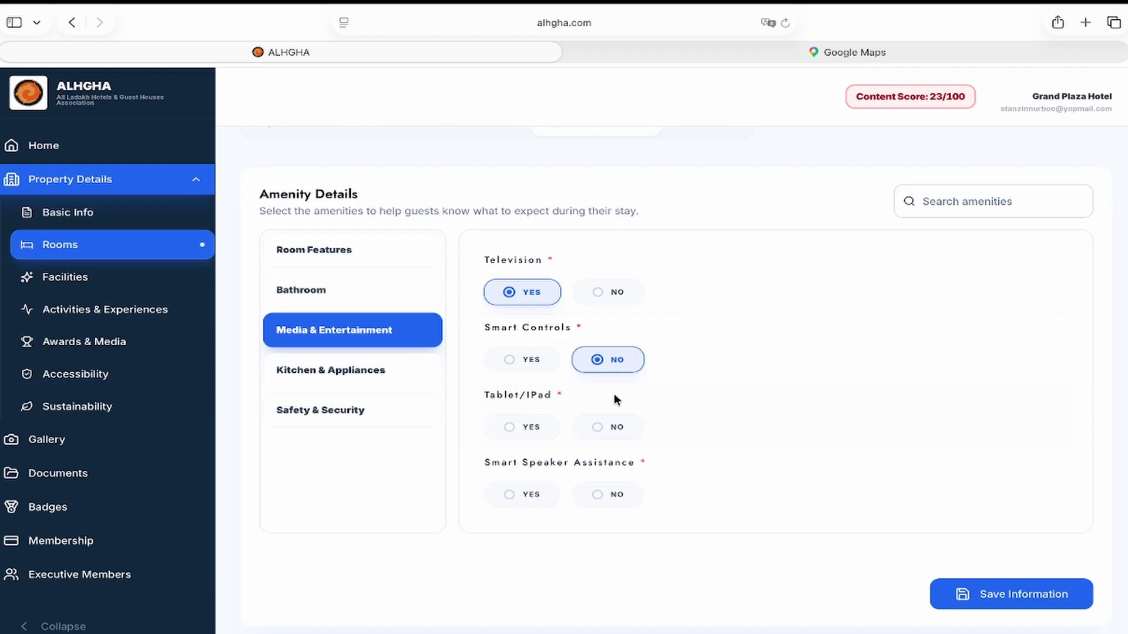
{"action": "left_click", "coordinate": [605, 434]}
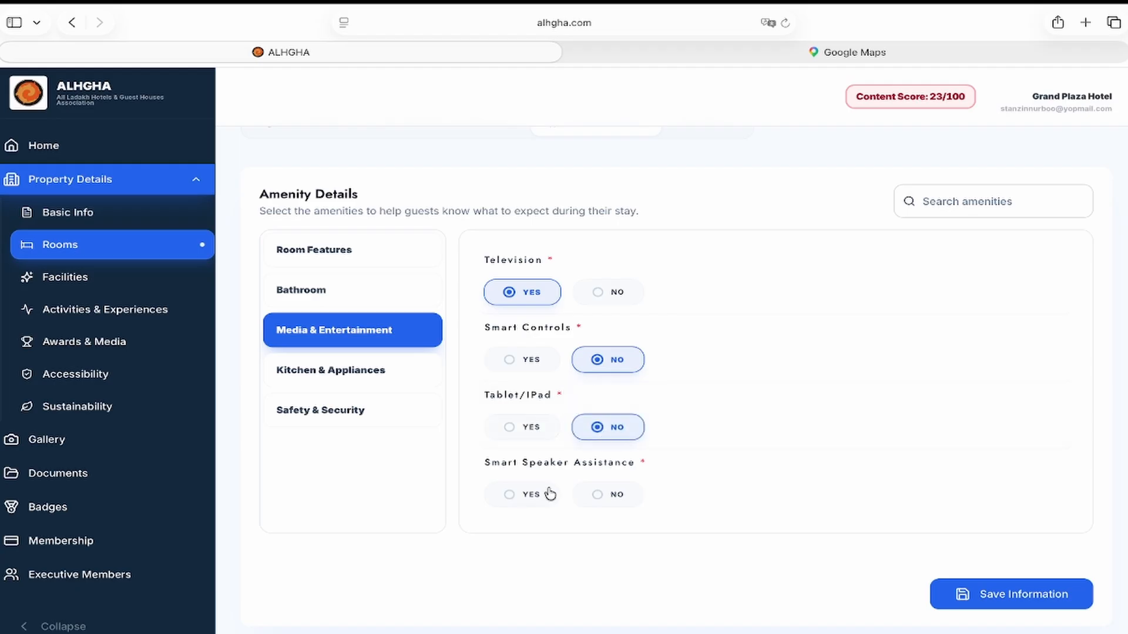
{"action": "left_click", "coordinate": [517, 495]}
Step: In the kitchen and appliances amenities, select Electric Kettle as the appliance offered in the room
{"action": "left_click", "coordinate": [383, 381]}
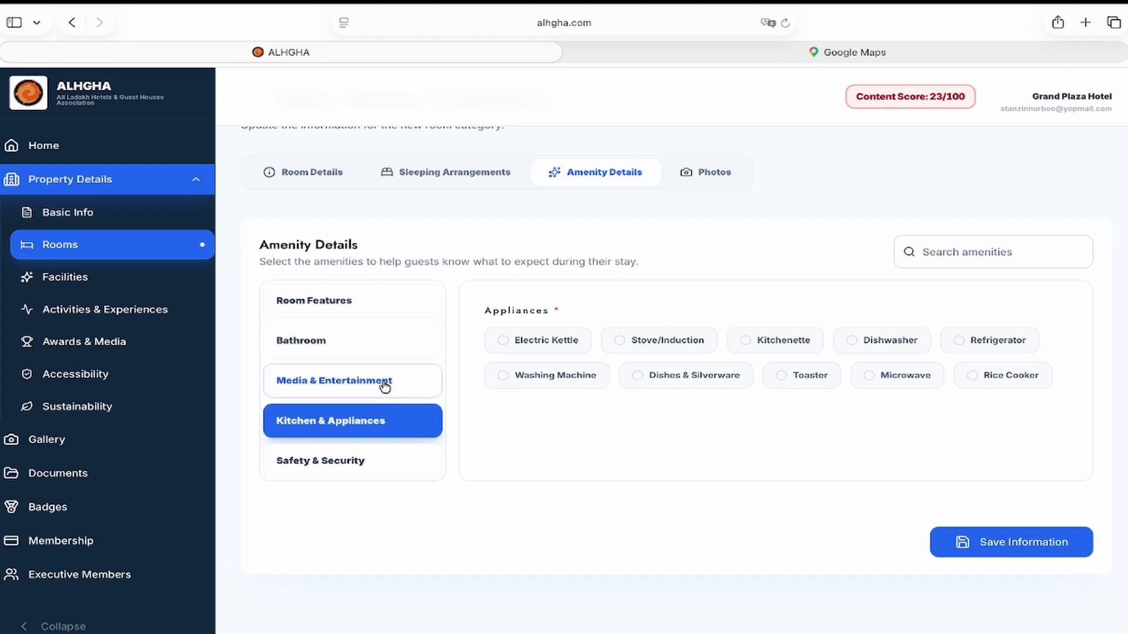
{"action": "left_click", "coordinate": [553, 348]}
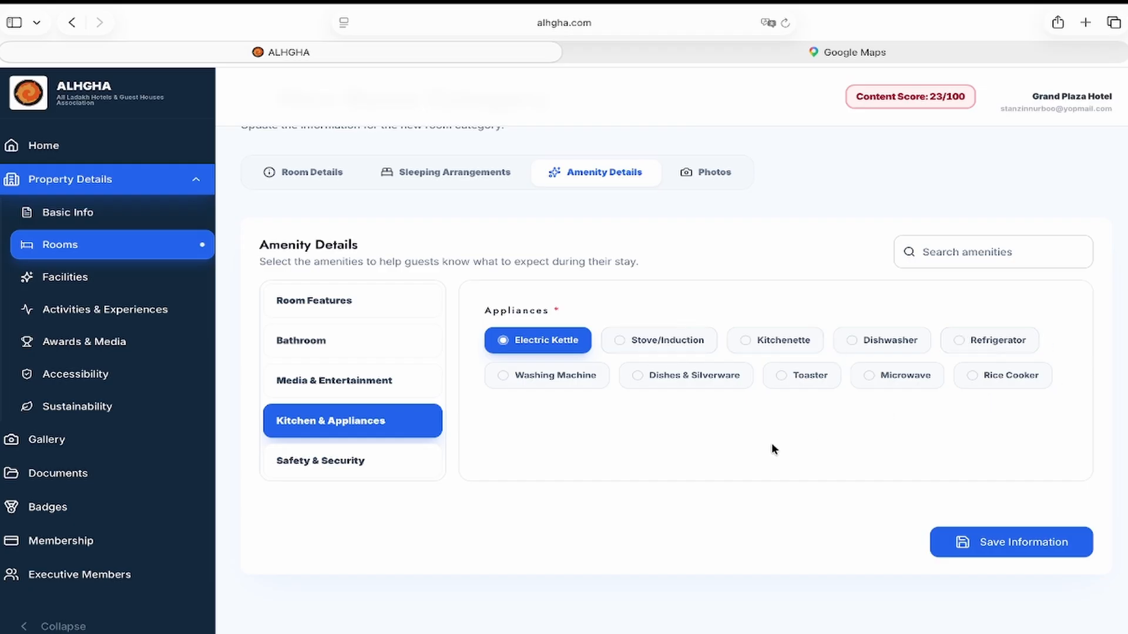
Step: In the safety and security amenities, answer Yes for in-room safe locker and door peephole, and No for door lock latch
{"action": "left_click", "coordinate": [379, 468]}
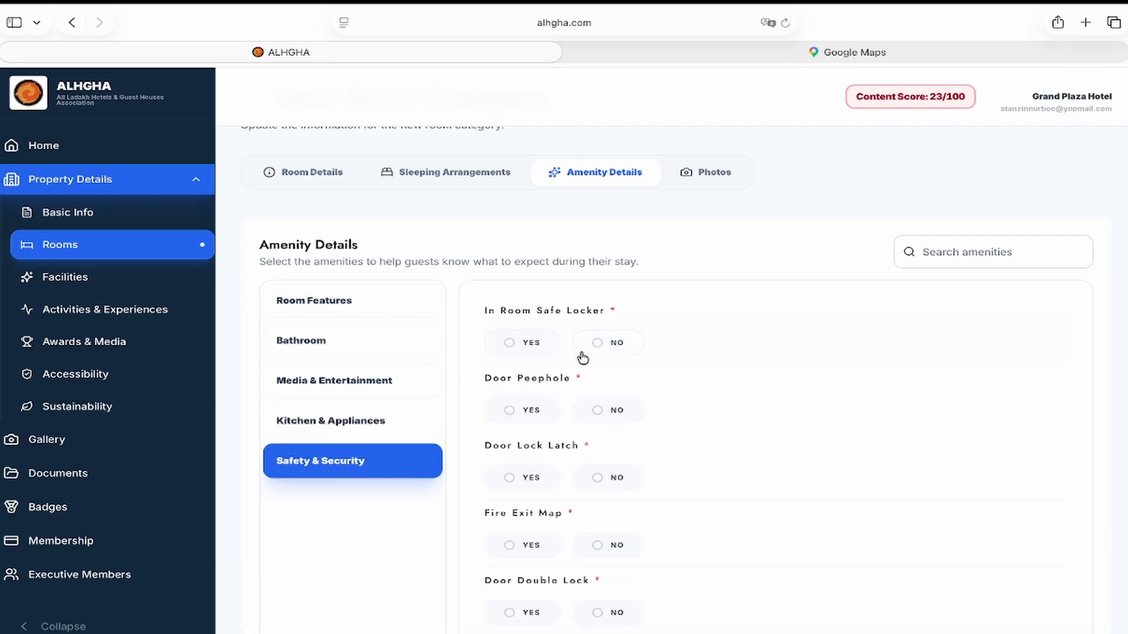
{"action": "left_click", "coordinate": [516, 340]}
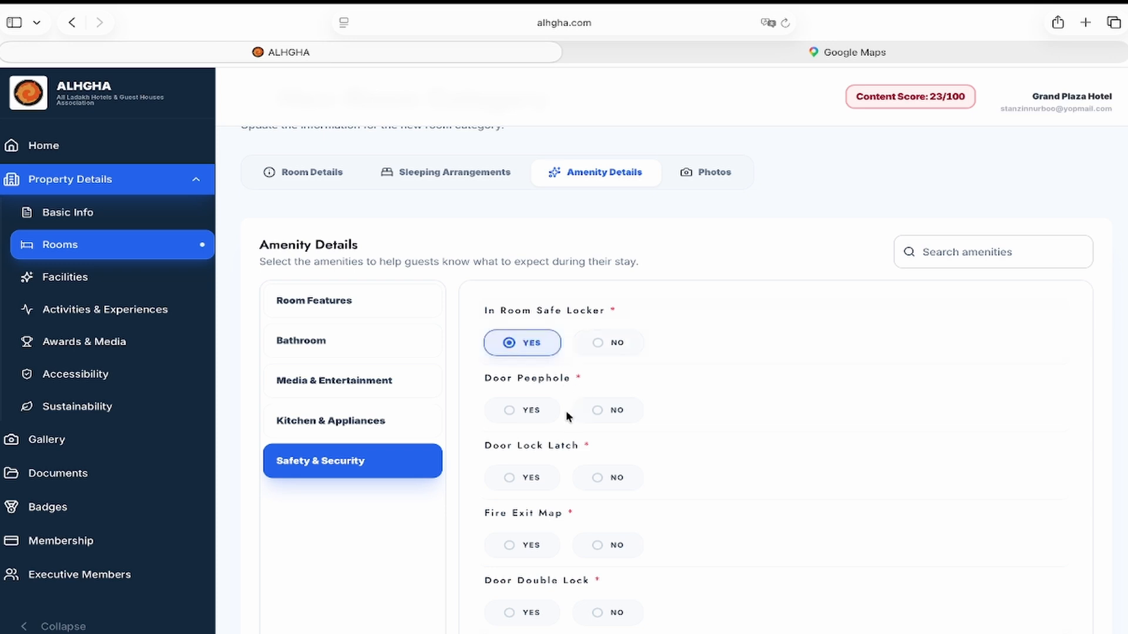
{"action": "left_click", "coordinate": [537, 413]}
{"action": "scroll", "coordinate": [539, 415], "scroll_direction": "down", "scroll_amount": 2}
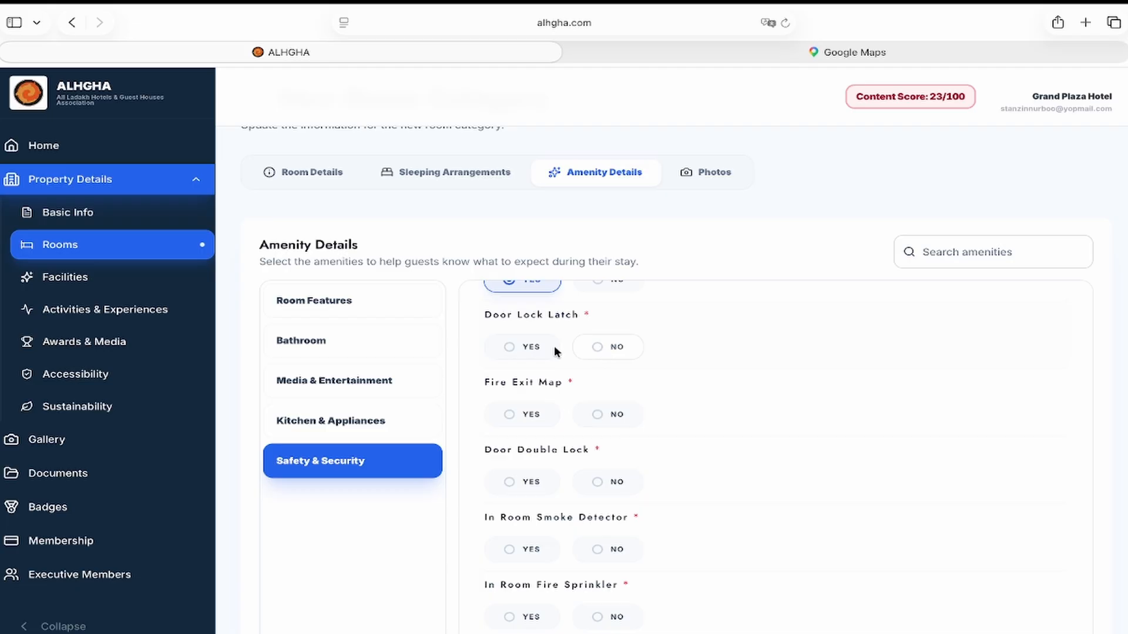
{"action": "left_click", "coordinate": [617, 348]}
Step: Answer Yes for fire exit map, door double lock, in-room smoke detector and in-room fire sprinkler, and No for cupboards with locks
{"action": "scroll", "coordinate": [617, 347], "scroll_direction": "down", "scroll_amount": 1}
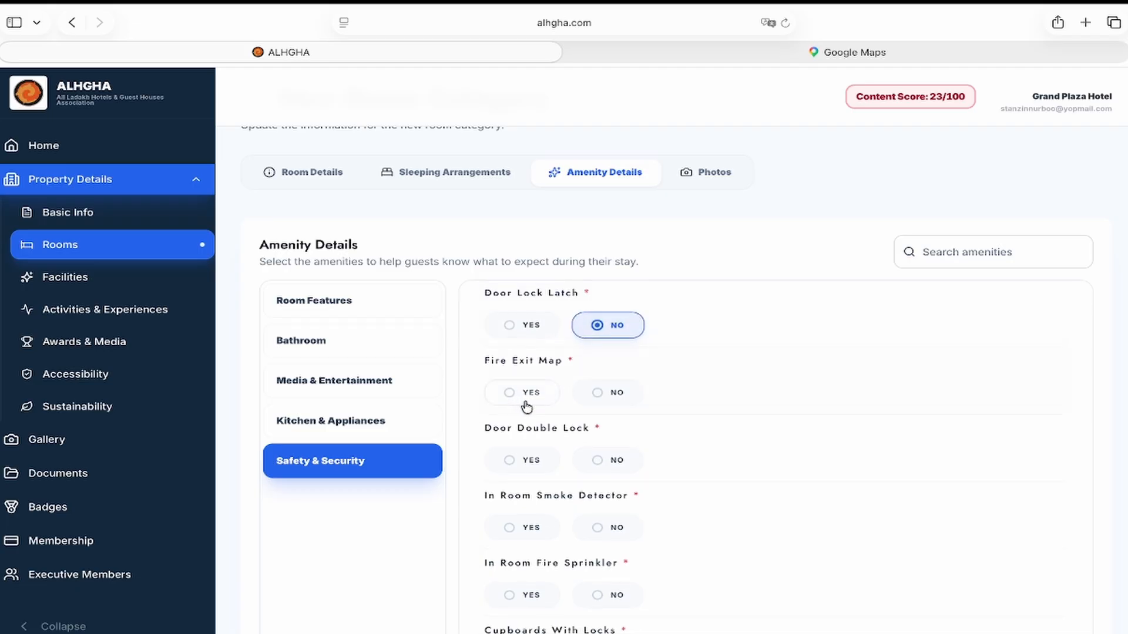
{"action": "scroll", "coordinate": [550, 301], "scroll_direction": "down", "scroll_amount": 2}
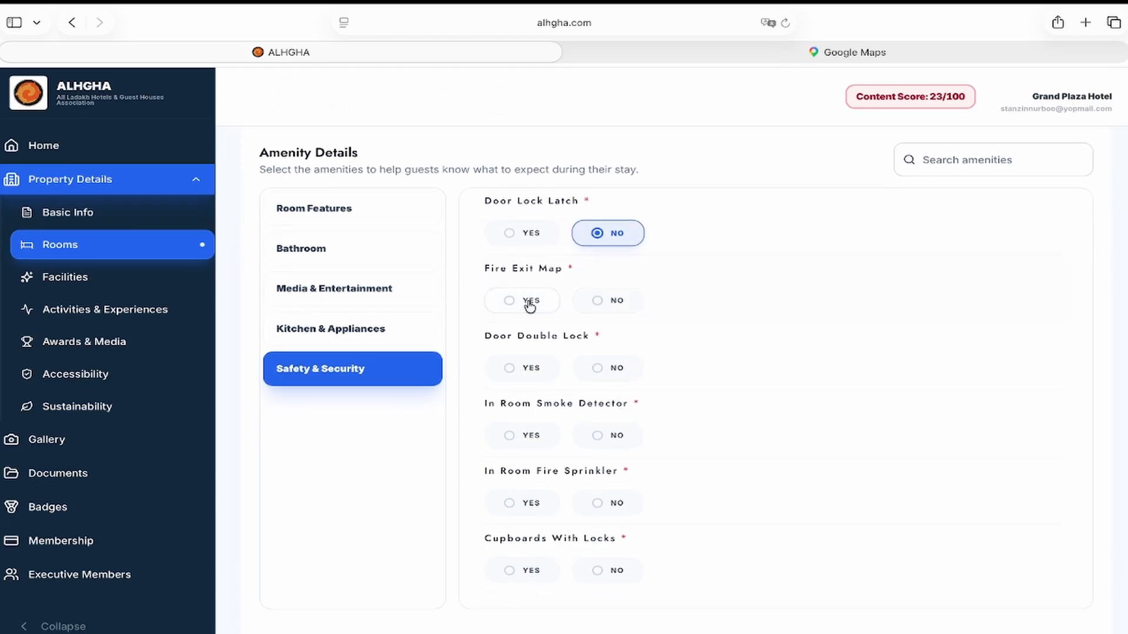
{"action": "left_click", "coordinate": [530, 302]}
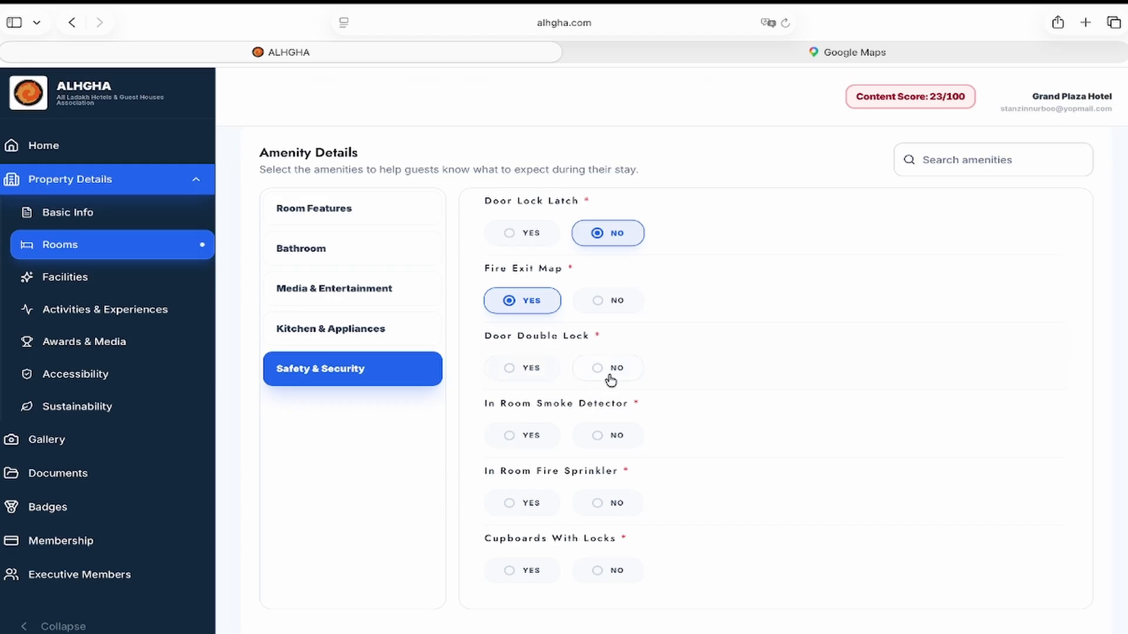
{"action": "left_click", "coordinate": [532, 375]}
{"action": "scroll", "coordinate": [532, 376], "scroll_direction": "down", "scroll_amount": 1}
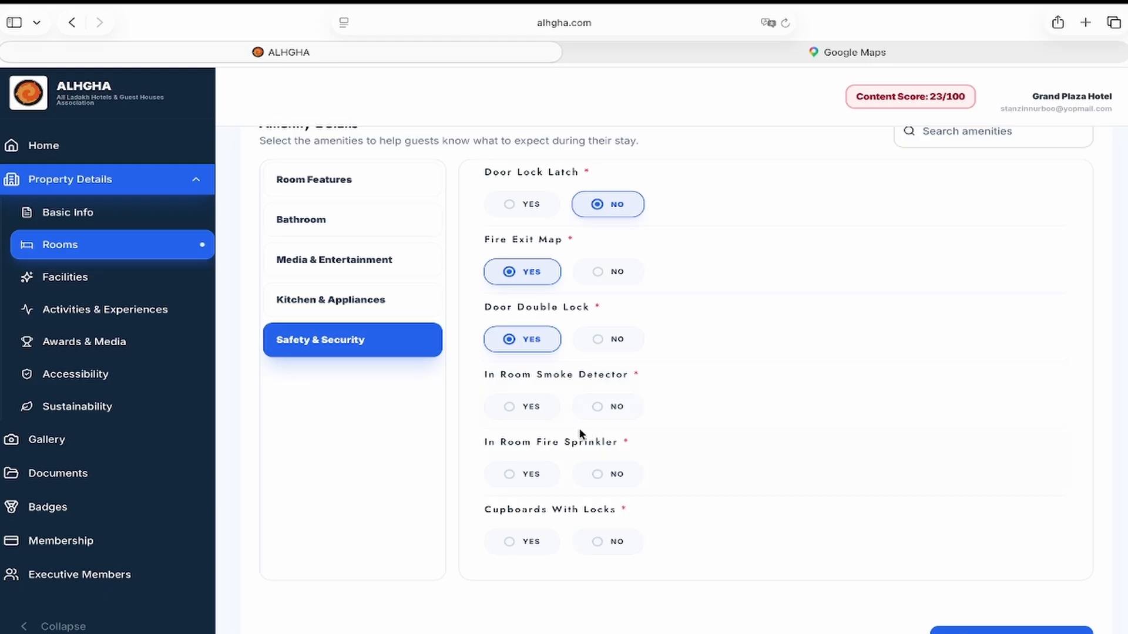
{"action": "left_click", "coordinate": [535, 411]}
{"action": "scroll", "coordinate": [534, 414], "scroll_direction": "down", "scroll_amount": 1}
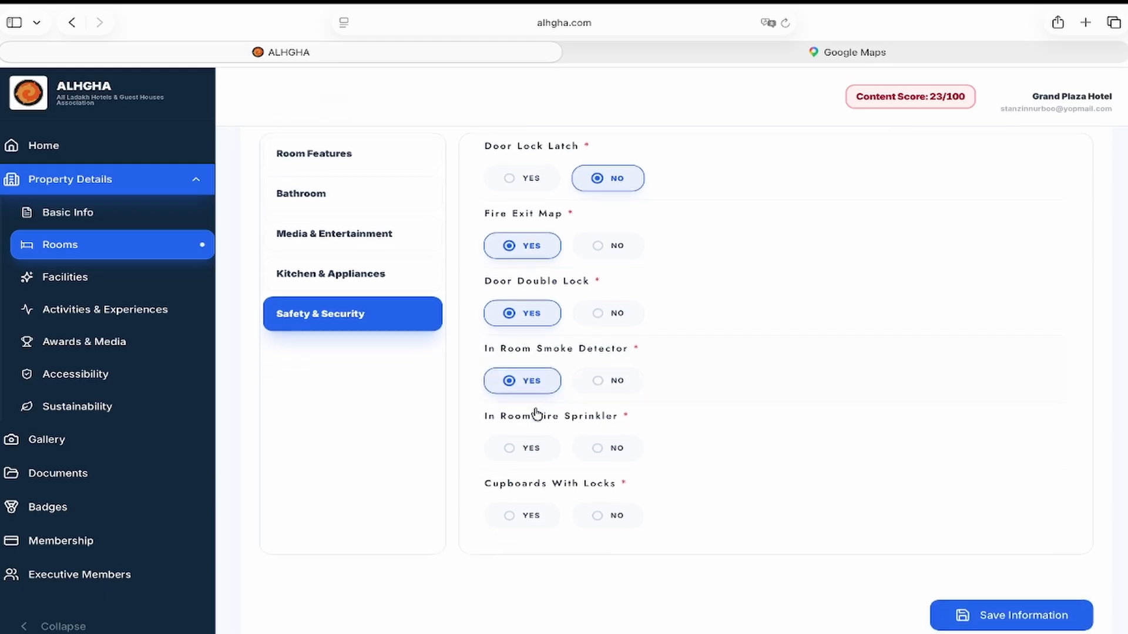
{"action": "left_click", "coordinate": [531, 447]}
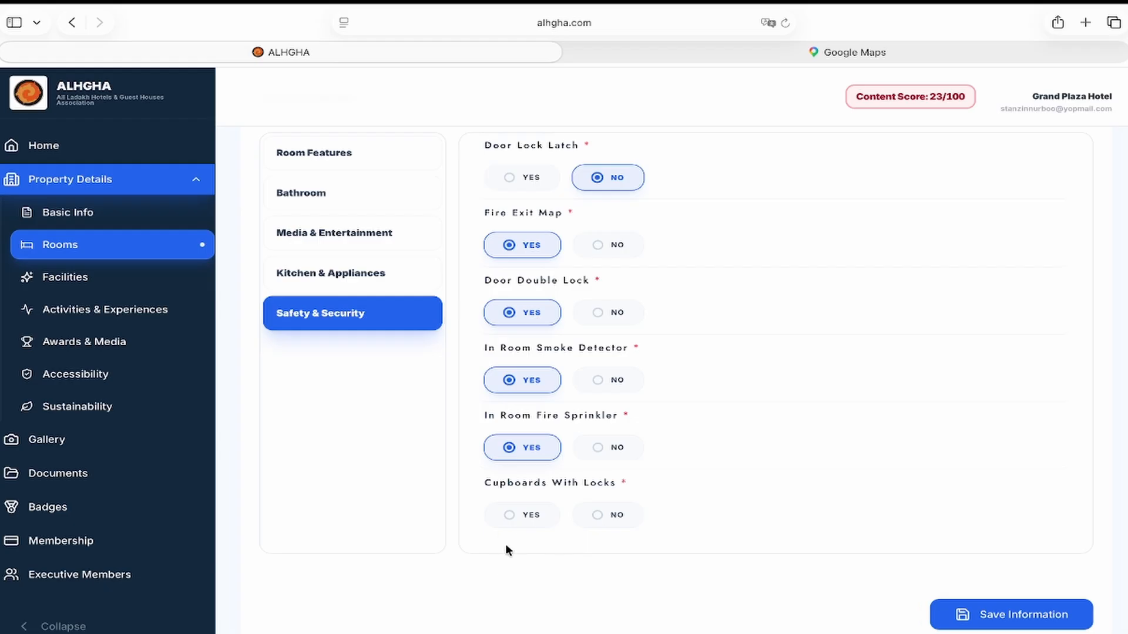
{"action": "left_click", "coordinate": [626, 520]}
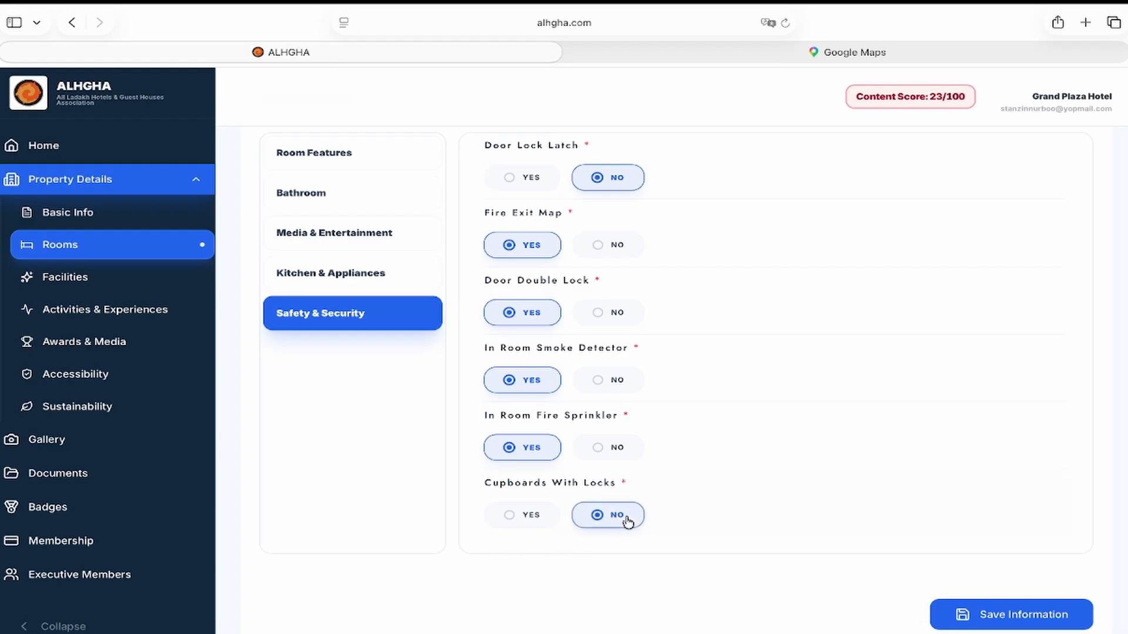
Step: Add the bedroom picture with its default crop as the room category's photo and save the new room category
{"action": "scroll", "coordinate": [627, 521], "scroll_direction": "up", "scroll_amount": 6}
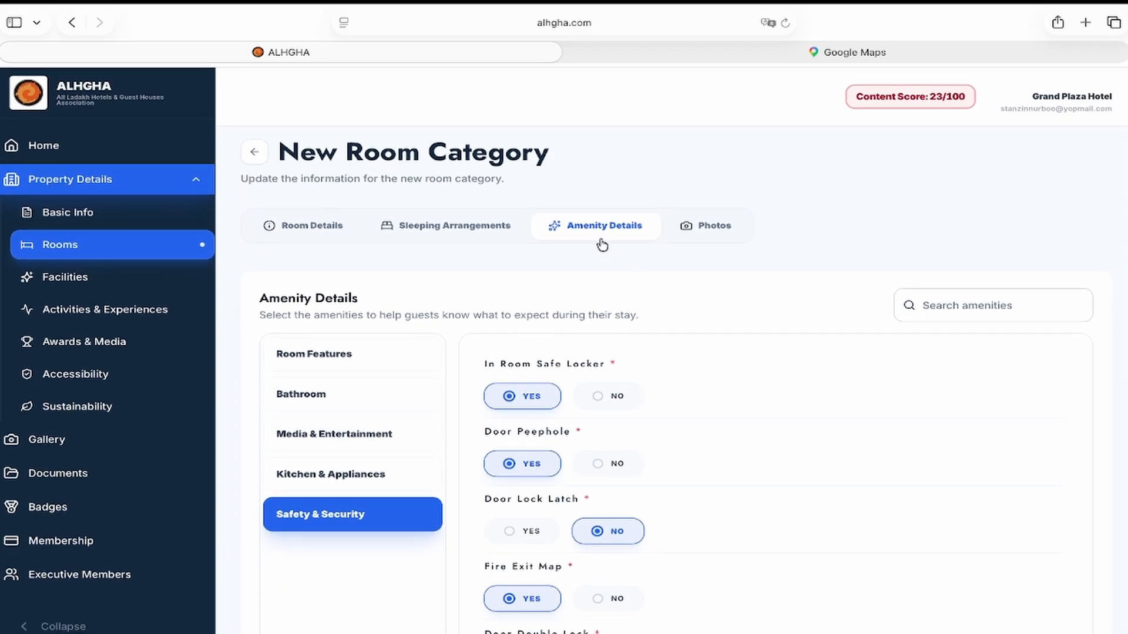
{"action": "left_click", "coordinate": [727, 228]}
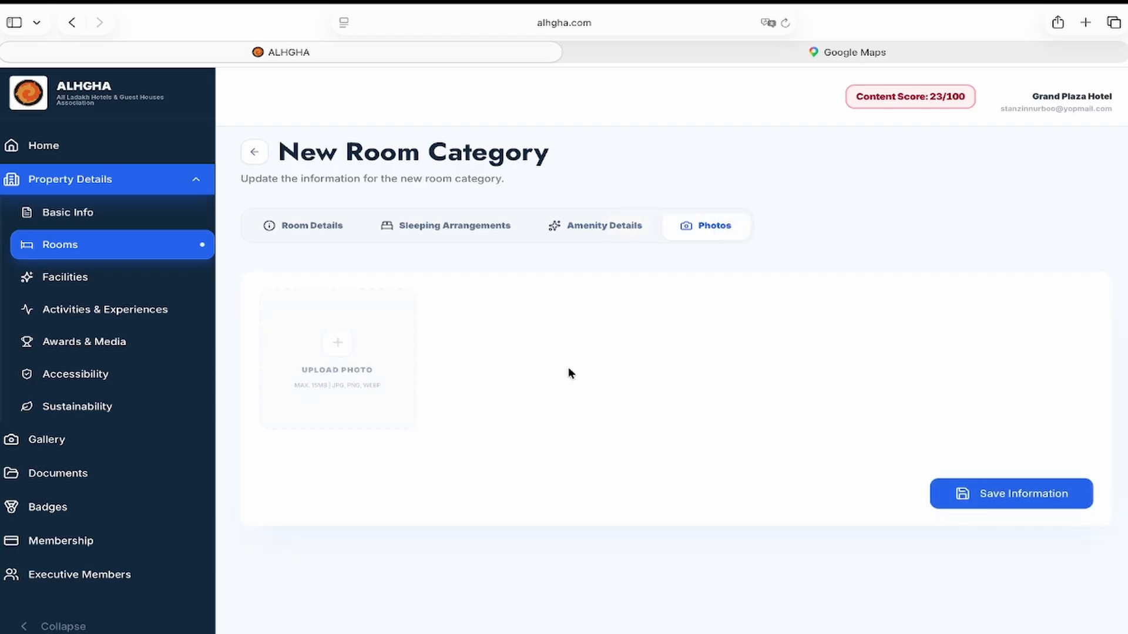
{"action": "left_click", "coordinate": [359, 359]}
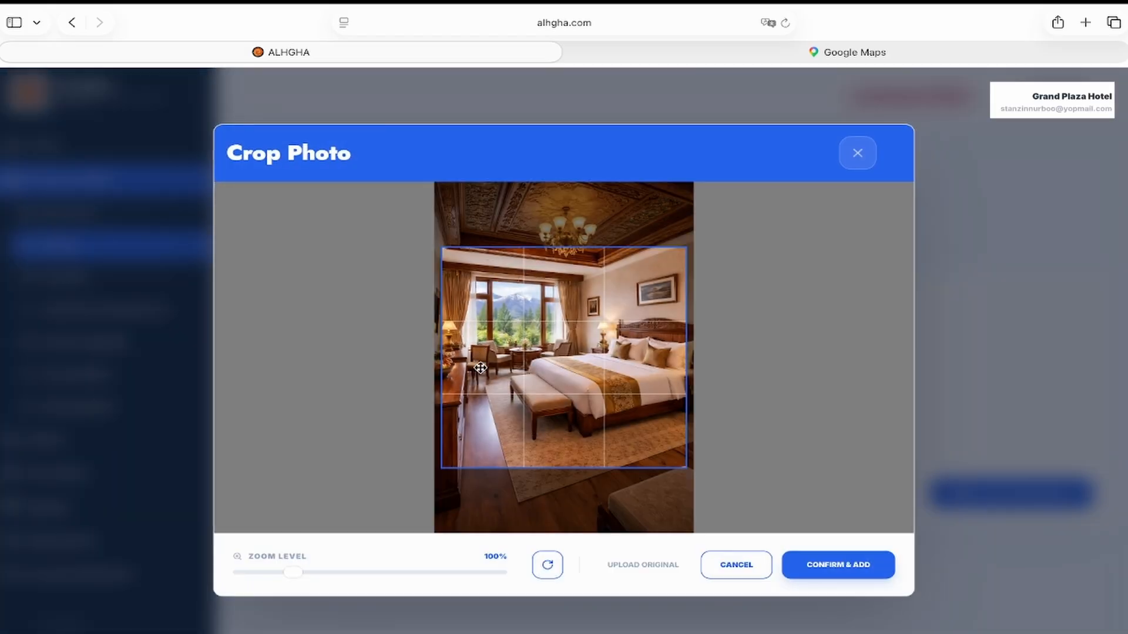
{"action": "left_click", "coordinate": [837, 562]}
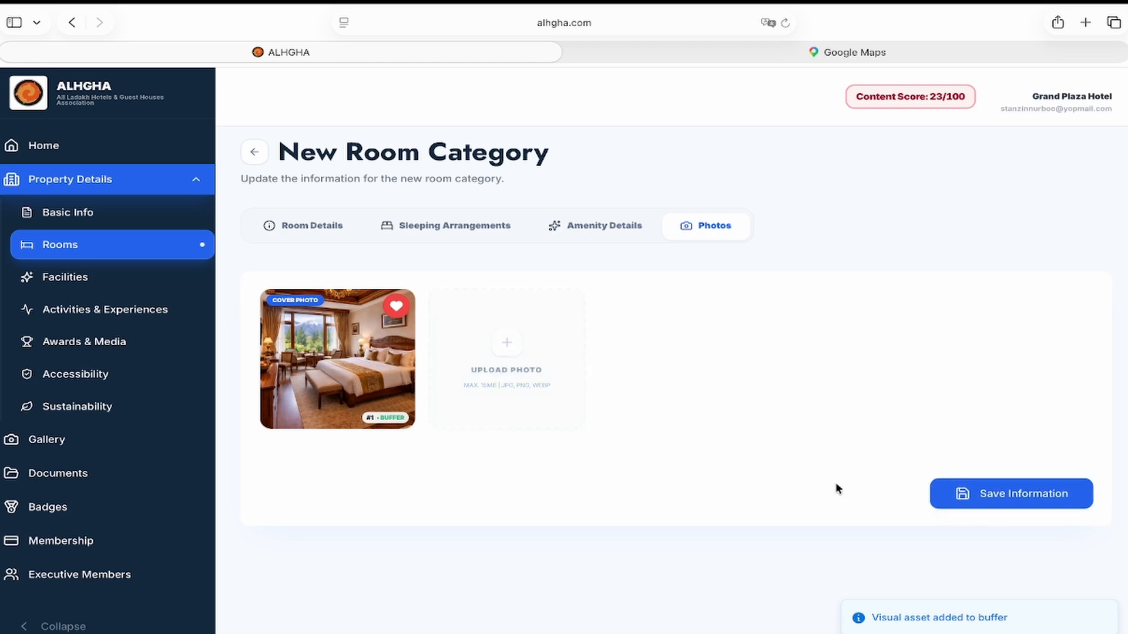
{"action": "left_click", "coordinate": [1016, 491]}
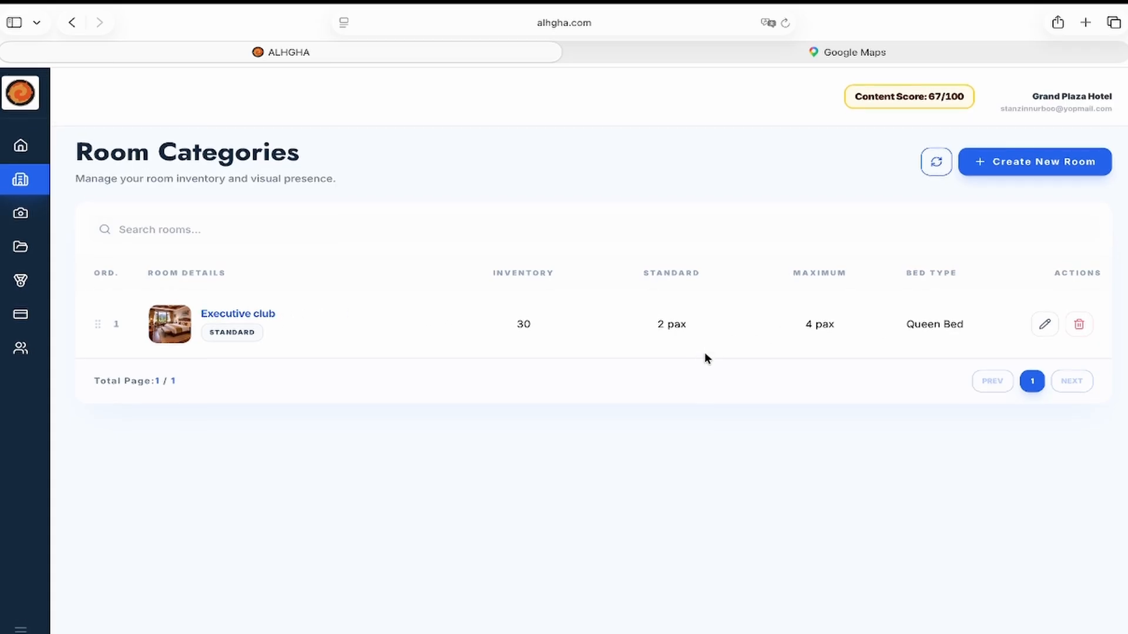
Step: Start a new property facility in the F&B Outlets category
{"action": "left_click", "coordinate": [18, 182]}
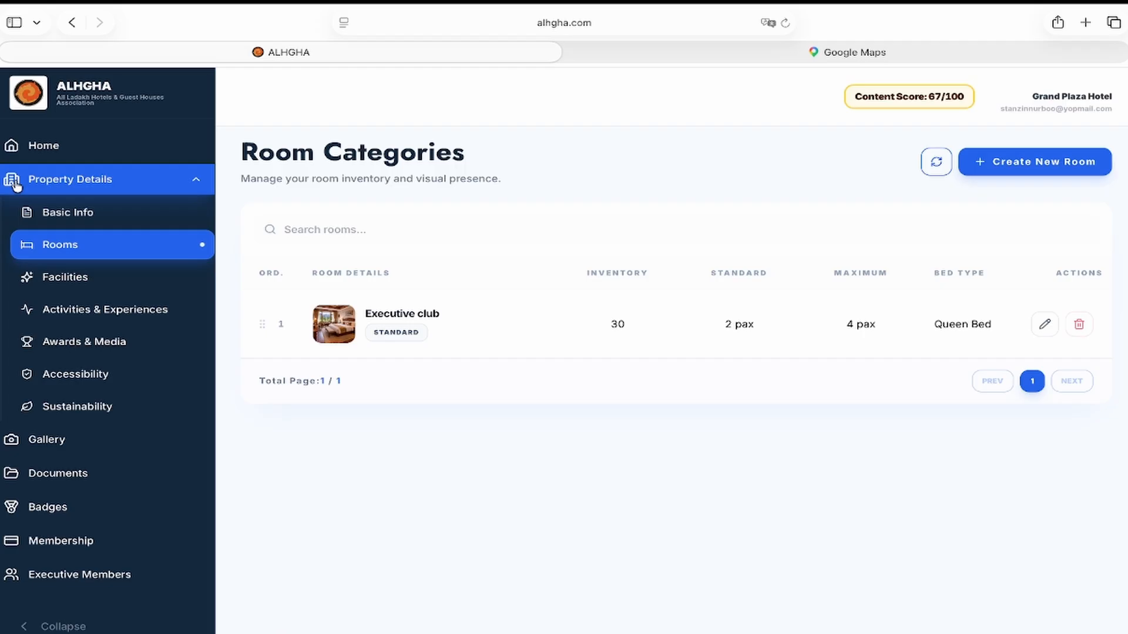
{"action": "left_click", "coordinate": [105, 278]}
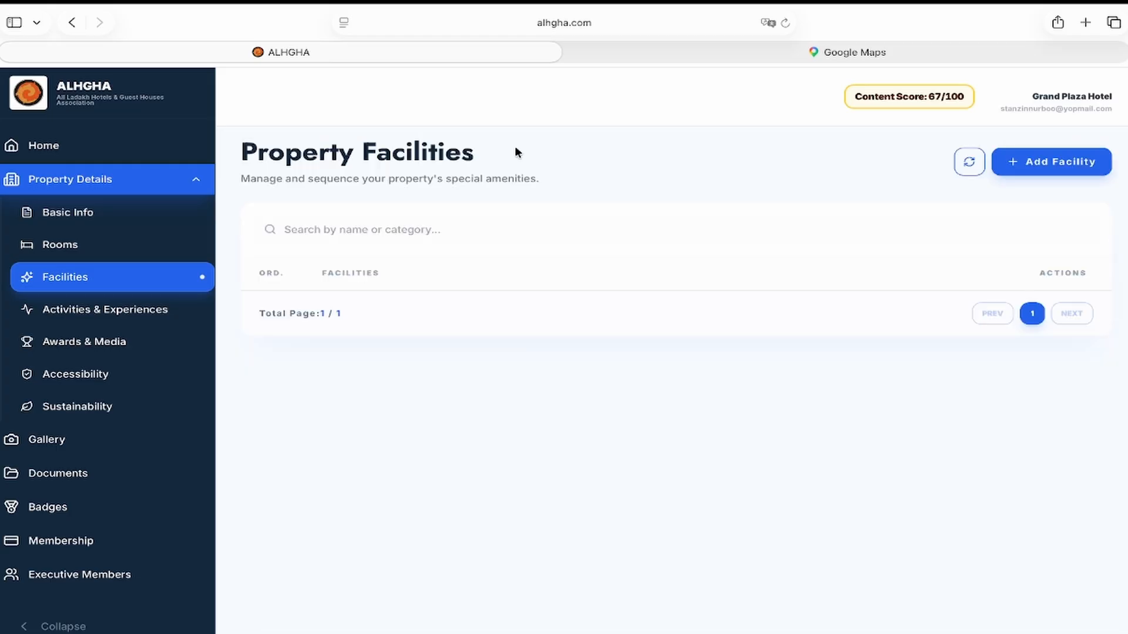
{"action": "left_click", "coordinate": [1075, 171]}
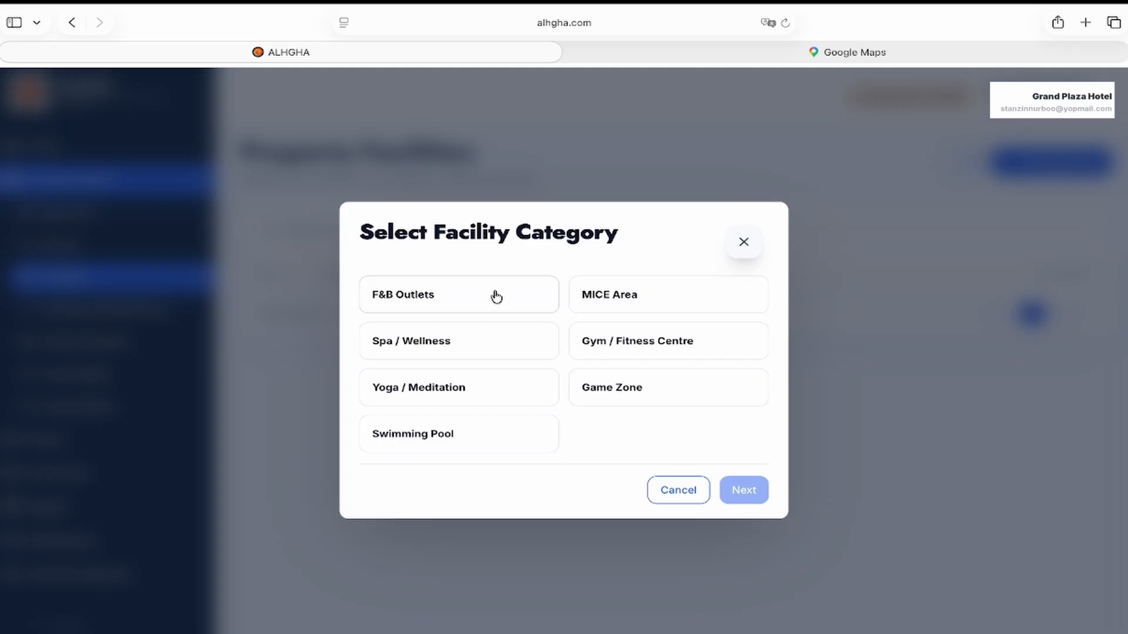
{"action": "left_click", "coordinate": [496, 296]}
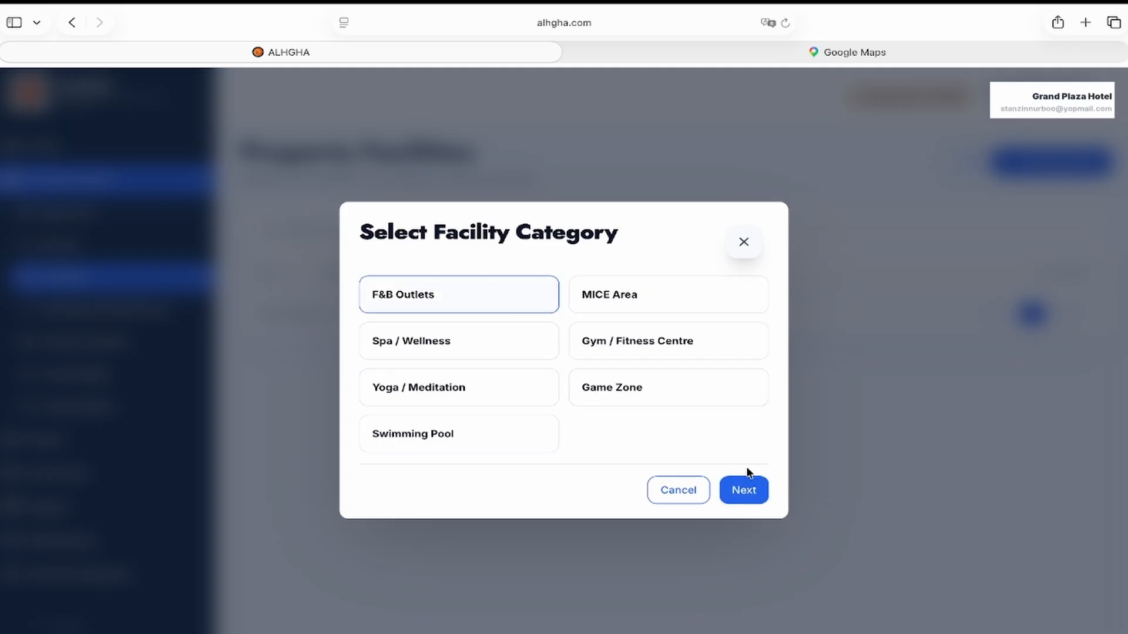
{"action": "left_click", "coordinate": [744, 490]}
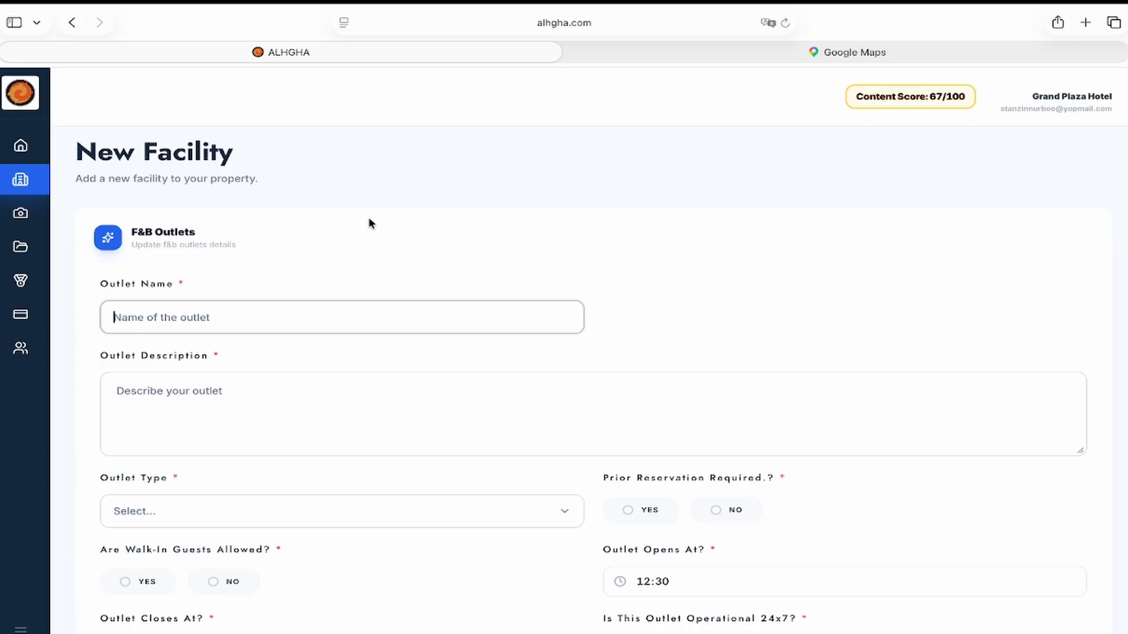
Step: Enter "Continental restaurant" as the outlet name
{"action": "type", "text": "Contin eta"}
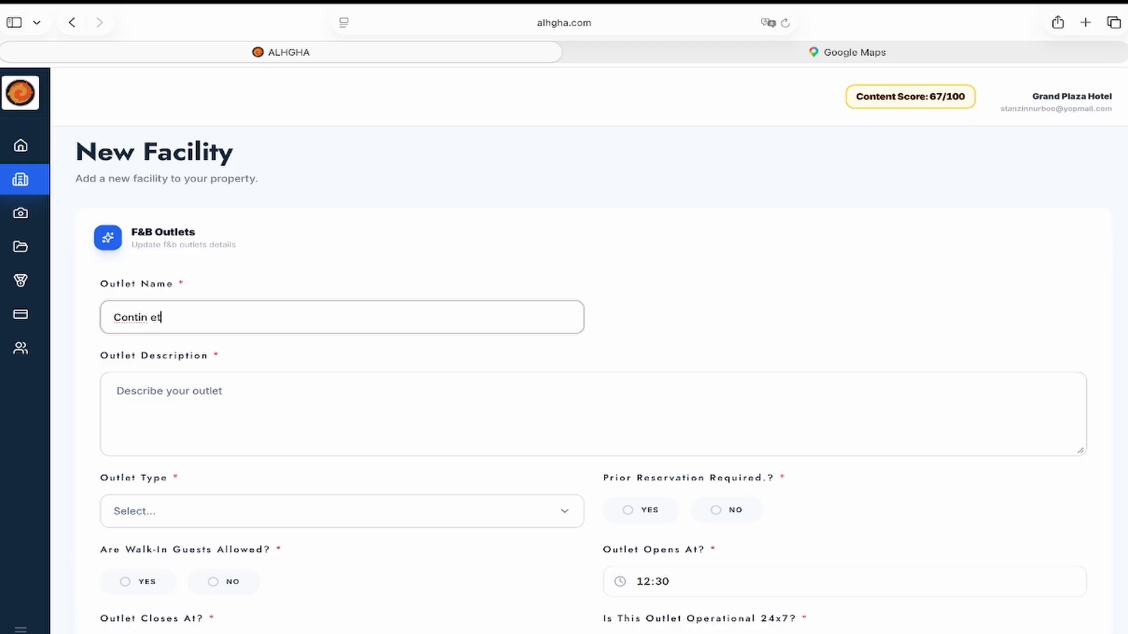
{"action": "key", "text": "BackSpace"}
{"action": "key", "text": "BackSpace"}
{"action": "key", "text": "BackSpace"}
{"action": "key", "text": "BackSpace"}
{"action": "type", "text": "e"}
{"action": "key", "text": "BackSpace"}
{"action": "type", "text": "ental restaurantraunt"}
Step: Paste the prepared text about the Grand Plaza Hotel restaurant in Leh as the outlet description
{"action": "left_click", "coordinate": [229, 392]}
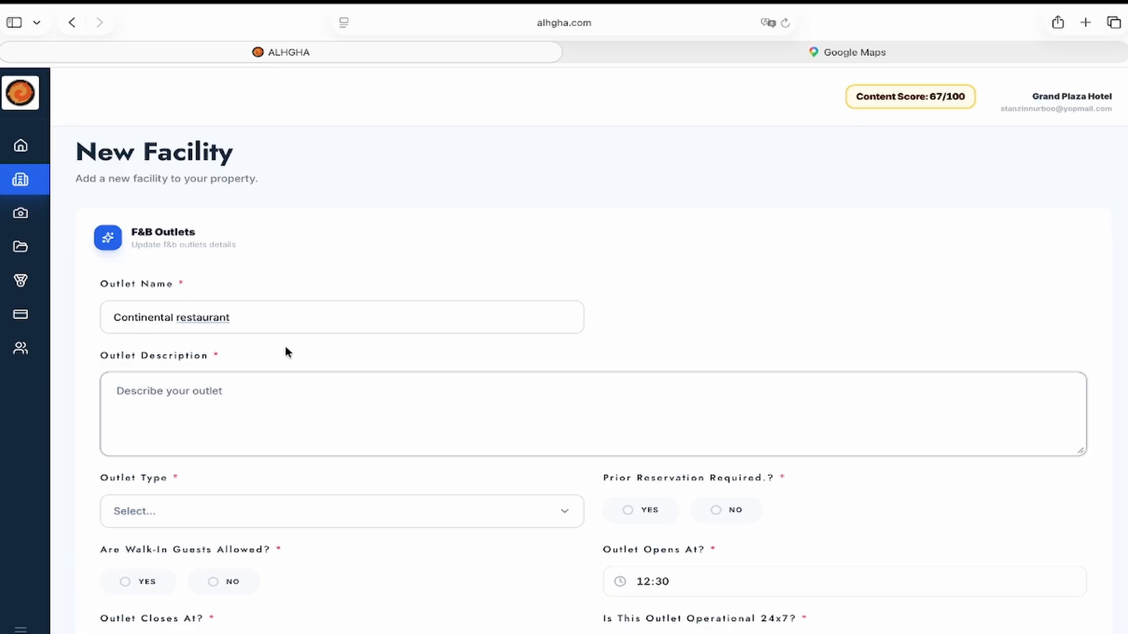
{"action": "key", "text": "super+v"}
{"action": "scroll", "coordinate": [446, 398], "scroll_direction": "up", "scroll_amount": 3}
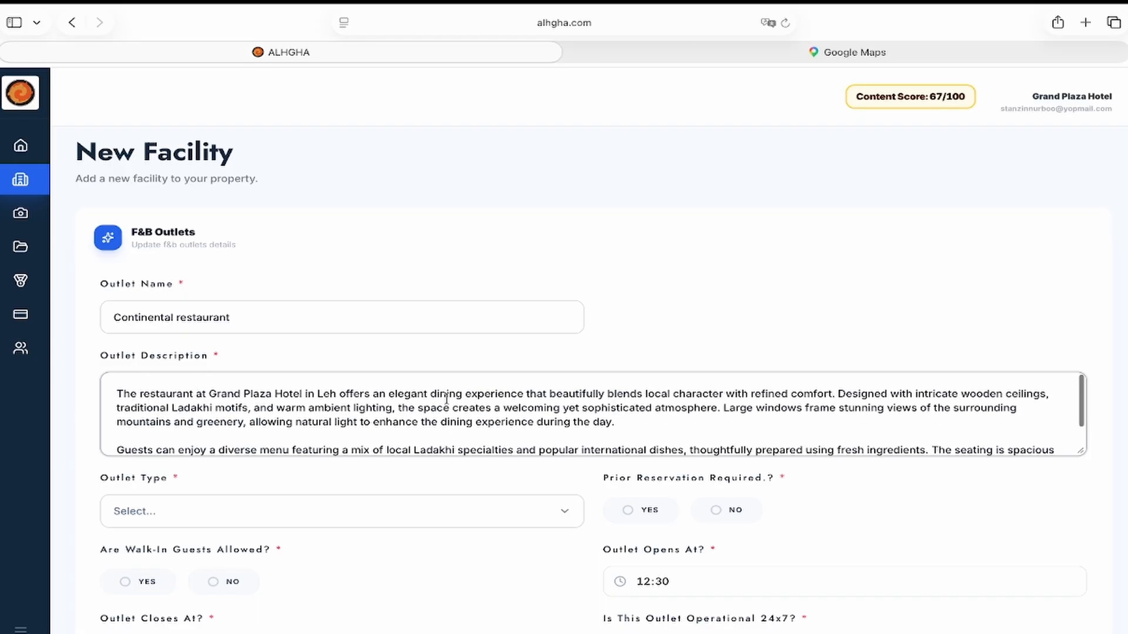
{"action": "scroll", "coordinate": [446, 399], "scroll_direction": "down", "scroll_amount": 3}
Step: Set the outlet type to Speciality Restaurant, with prior reservation required No and walk-in guests allowed Yes
{"action": "scroll", "coordinate": [407, 476], "scroll_direction": "down", "scroll_amount": 5}
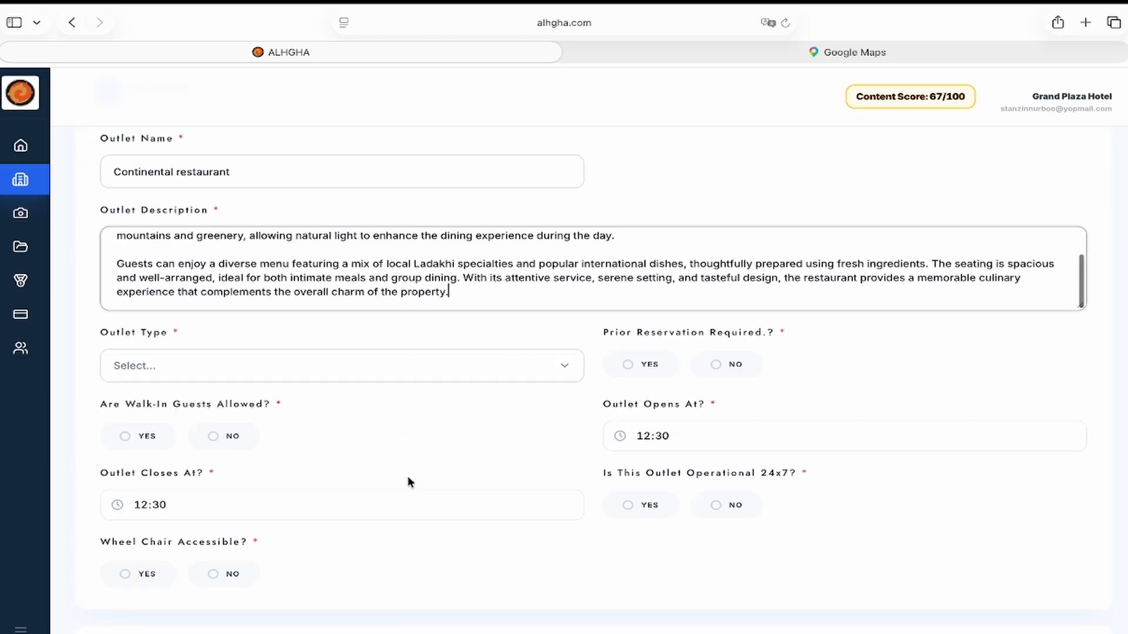
{"action": "scroll", "coordinate": [407, 482], "scroll_direction": "up", "scroll_amount": 1}
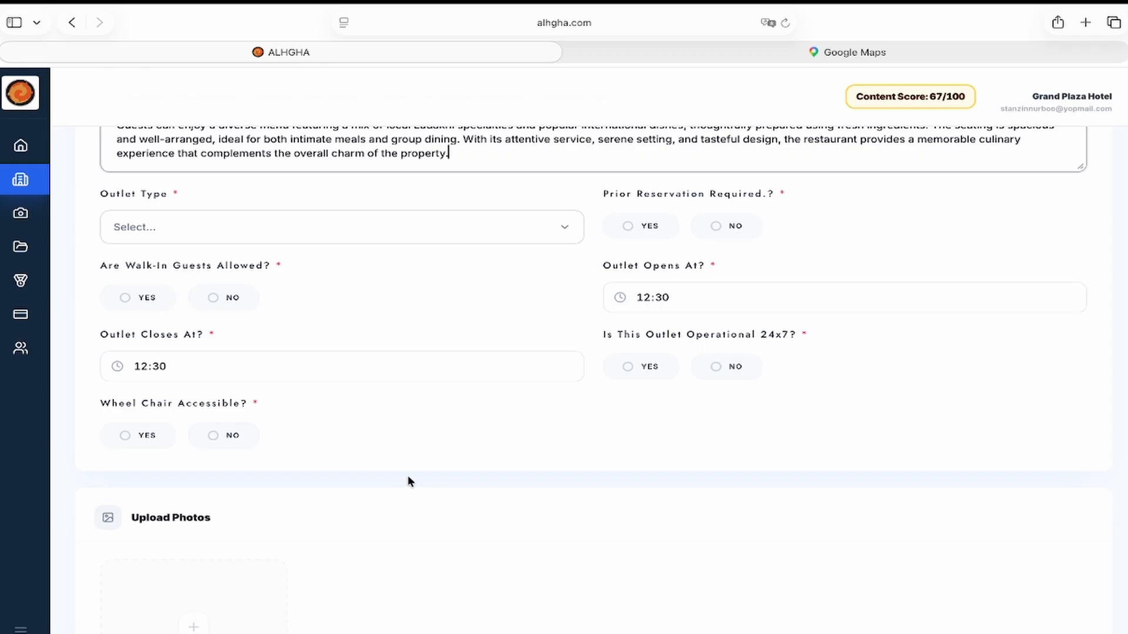
{"action": "left_click", "coordinate": [448, 236]}
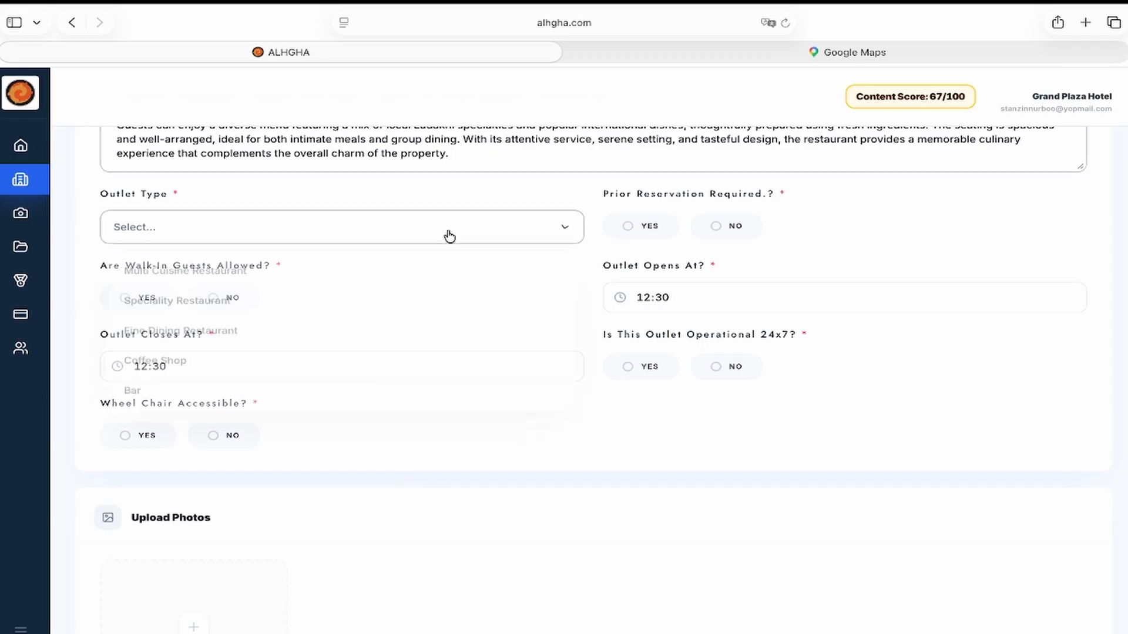
{"action": "left_click", "coordinate": [330, 315]}
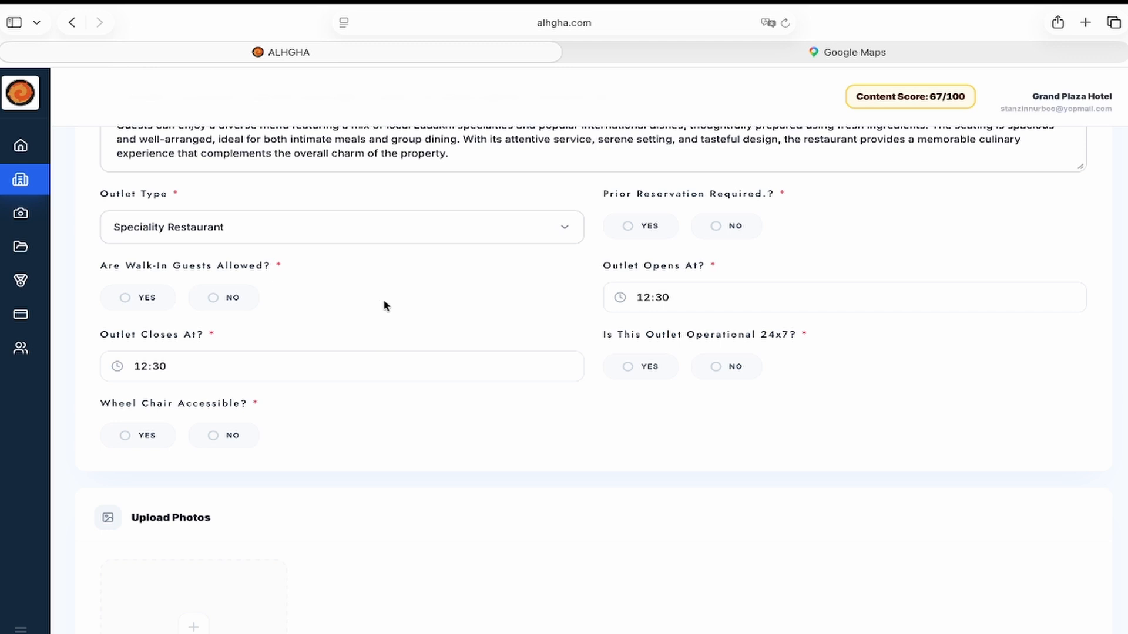
{"action": "left_click", "coordinate": [727, 228]}
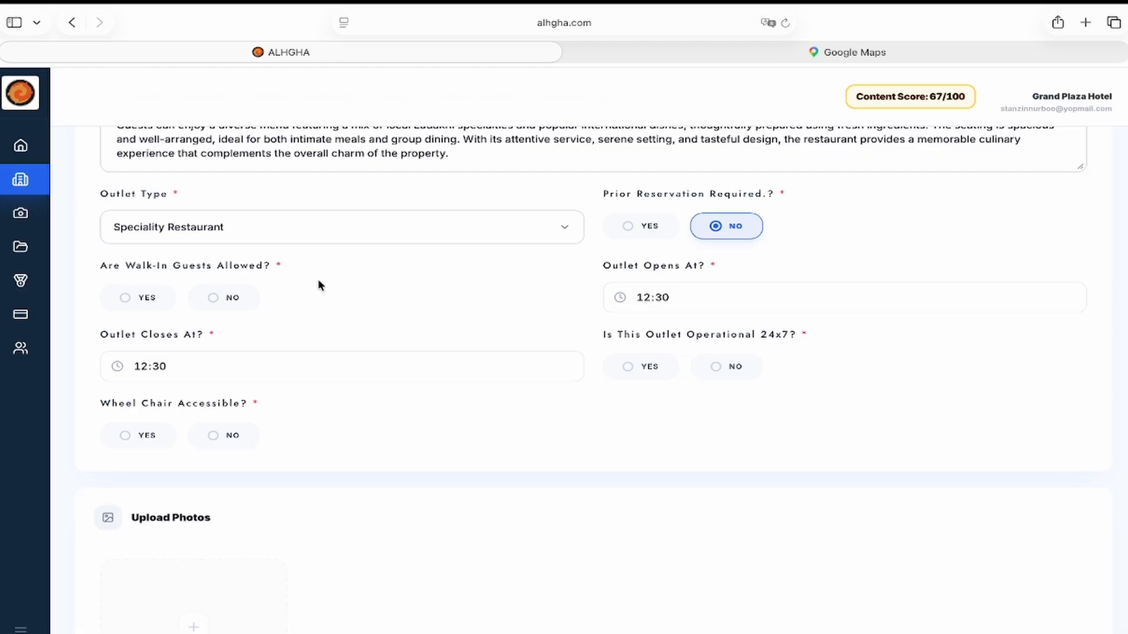
{"action": "left_click", "coordinate": [130, 303]}
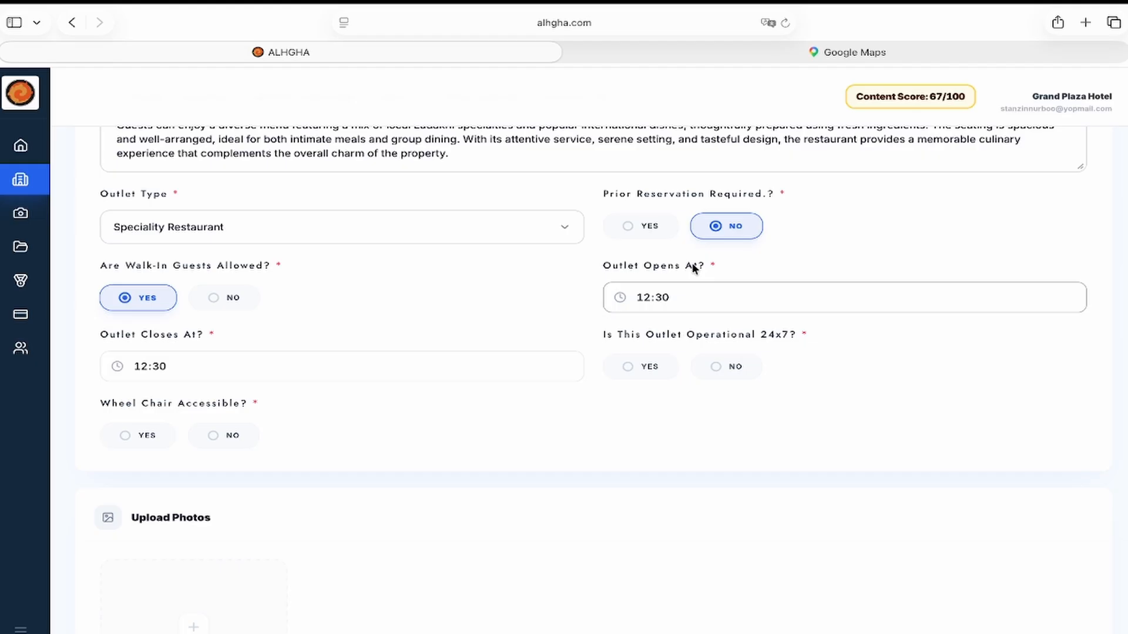
Step: Set the outlet's opening time to 09:00 and its closing time to 08:00
{"action": "left_click", "coordinate": [650, 299]}
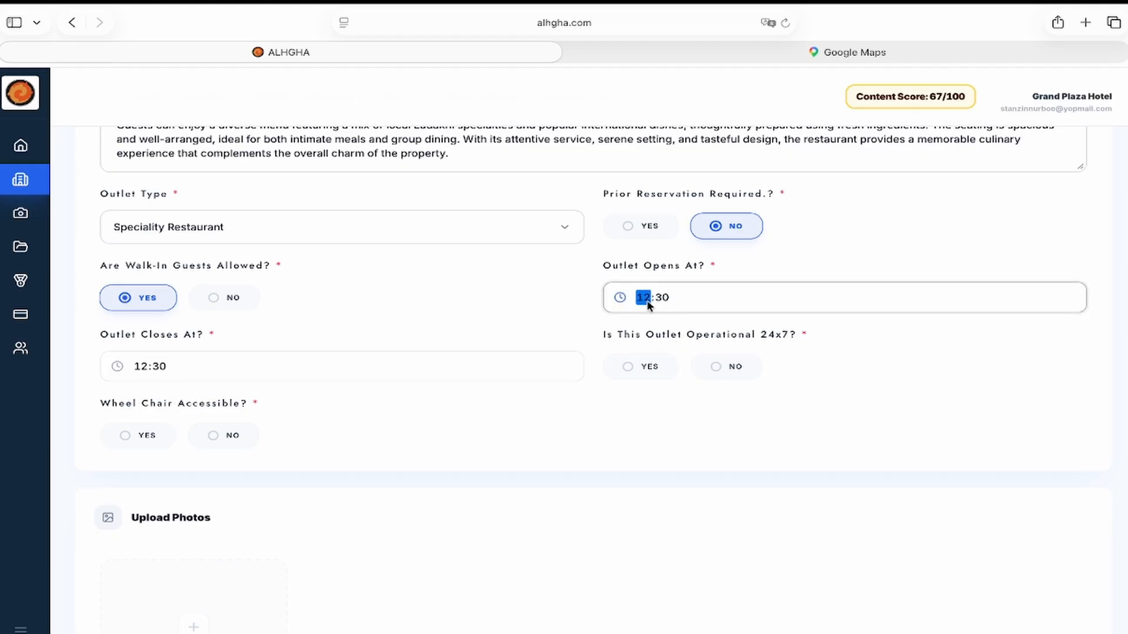
{"action": "type", "text": "09:00"}
{"action": "left_click", "coordinate": [531, 294]}
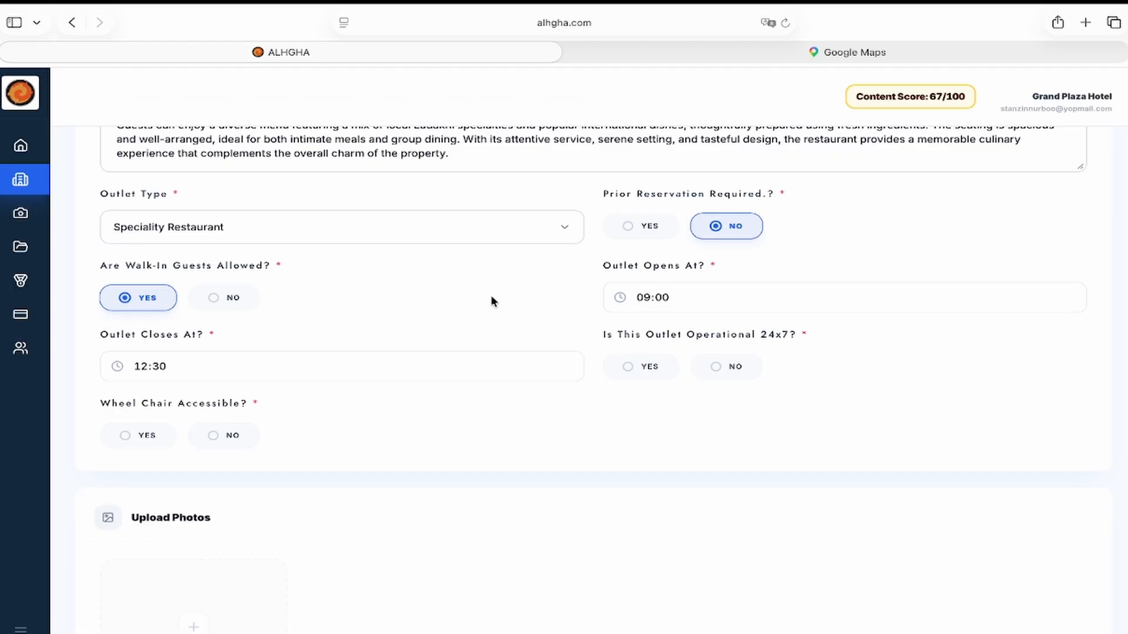
{"action": "left_click", "coordinate": [128, 366]}
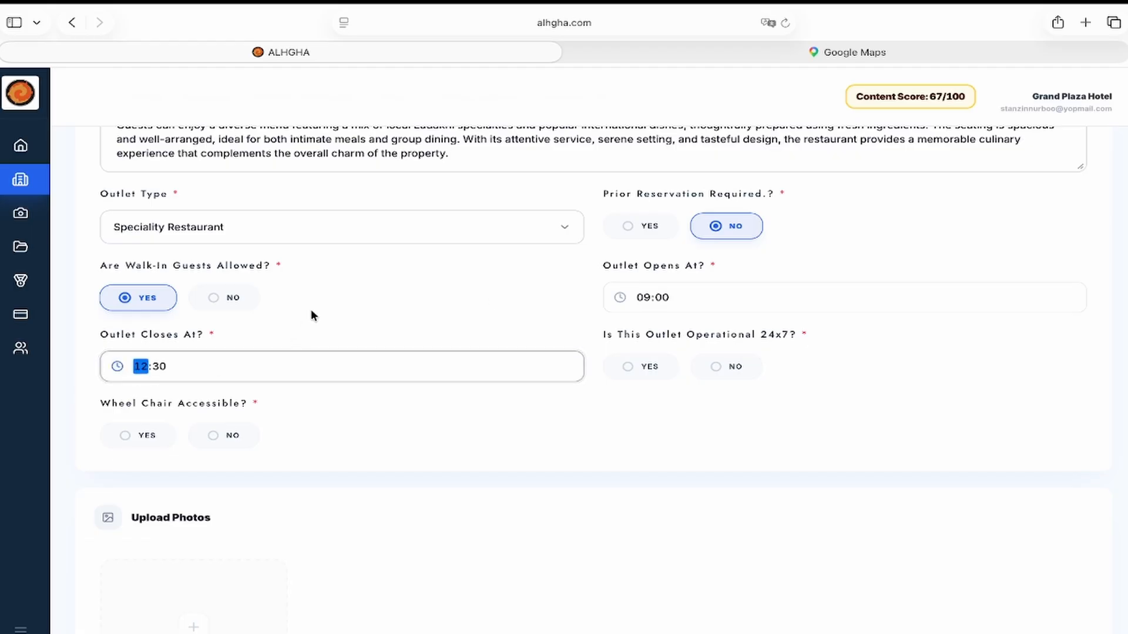
{"action": "type", "text": "08:00"}
{"action": "left_click", "coordinate": [519, 411]}
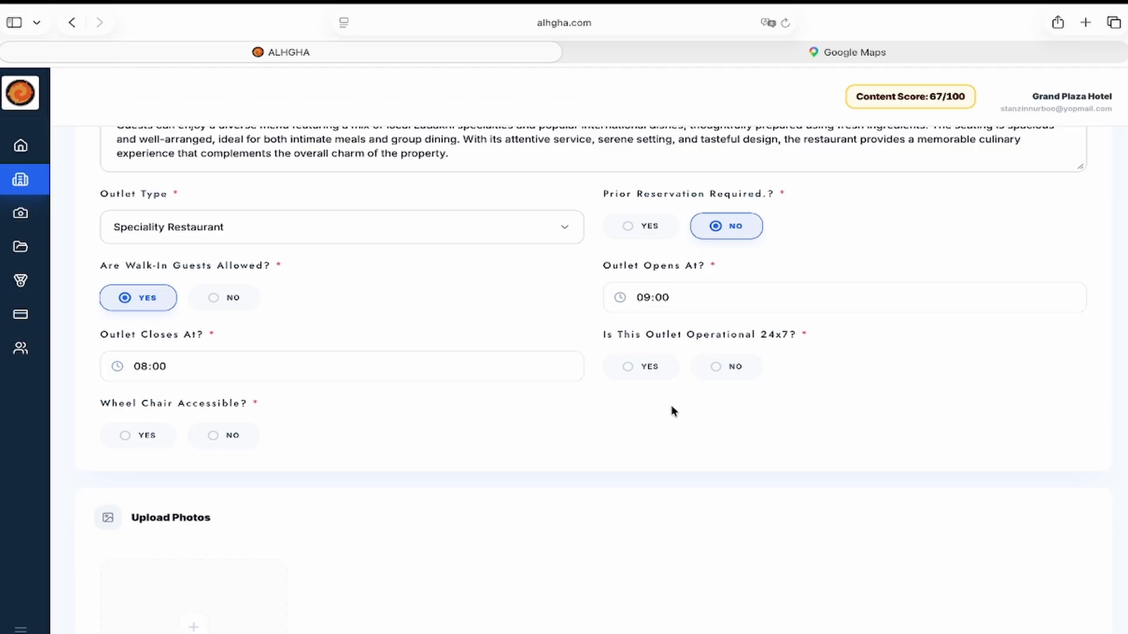
Step: Answer No for the outlet being operational 24x7 and Yes for wheelchair accessible
{"action": "left_click", "coordinate": [746, 373]}
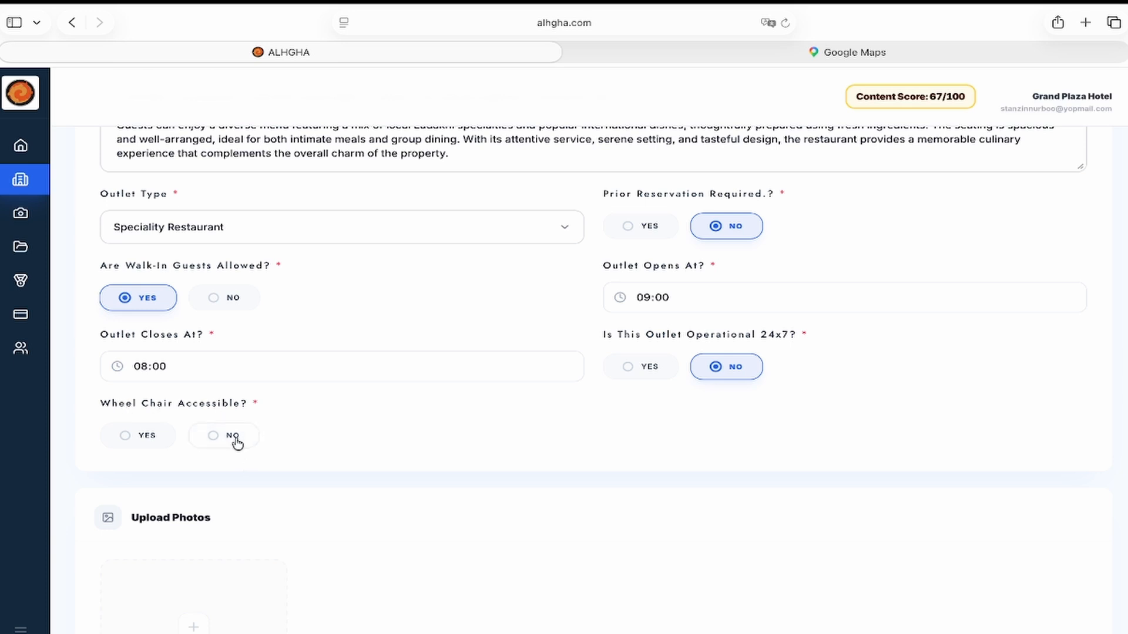
{"action": "left_click", "coordinate": [147, 437]}
{"action": "scroll", "coordinate": [433, 373], "scroll_direction": "down", "scroll_amount": 4}
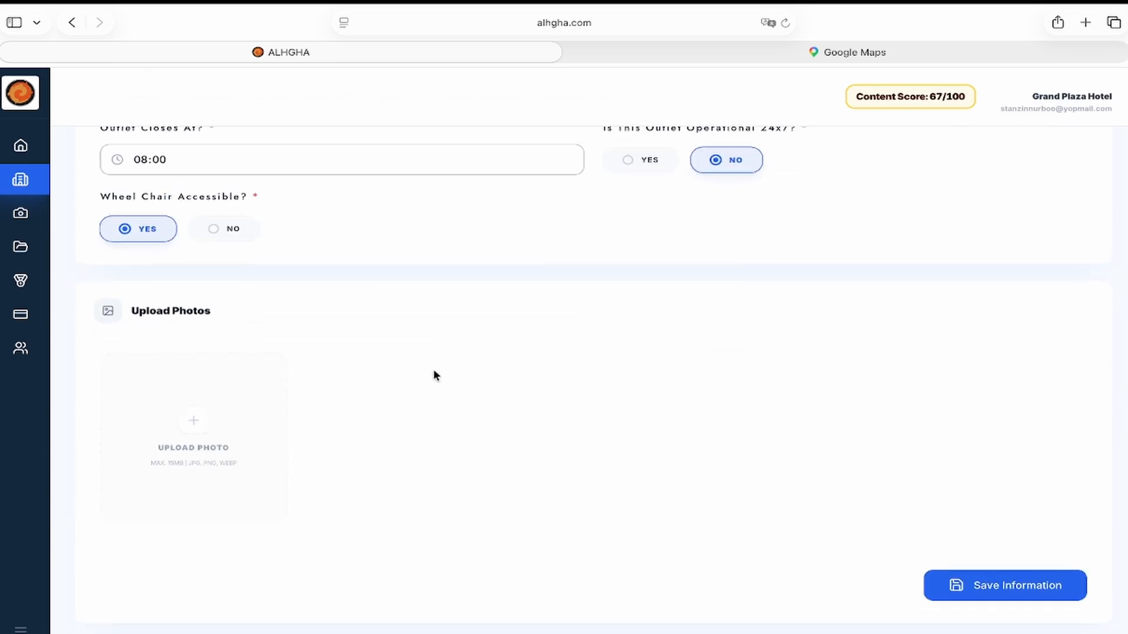
Step: Add restaurant.png as the outlet's photo, cropped towards the lower part with the dining tables, and save the outlet's information
{"action": "left_click", "coordinate": [187, 431]}
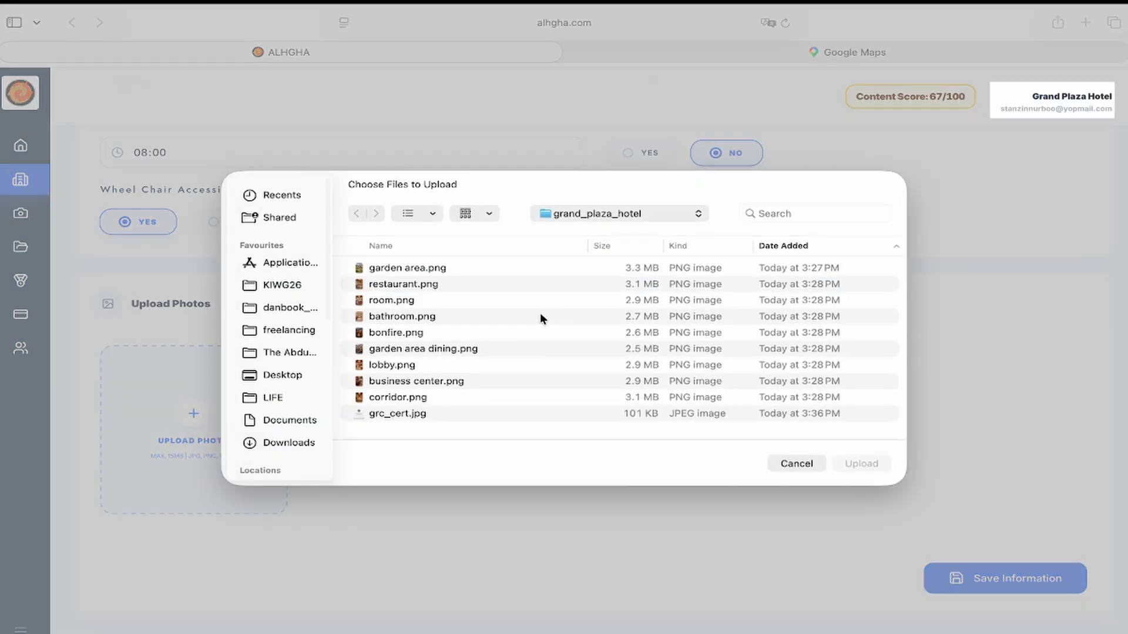
{"action": "double_click", "coordinate": [462, 284]}
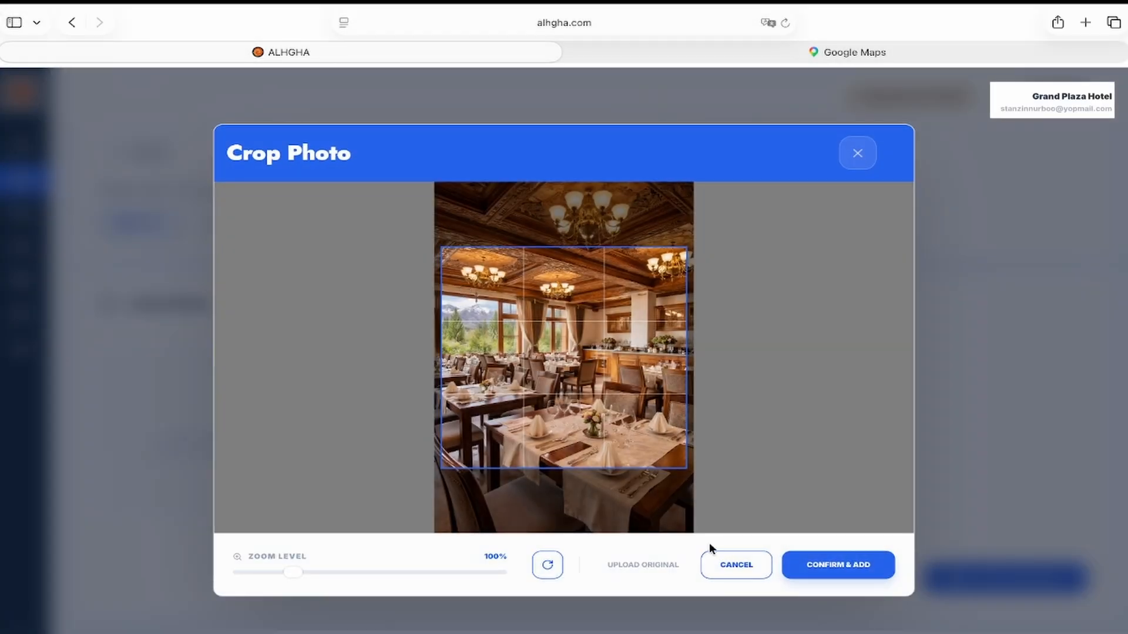
{"action": "left_click_drag", "start_coordinate": [706, 472], "coordinate": [636, 387]}
{"action": "left_click", "coordinate": [872, 567]}
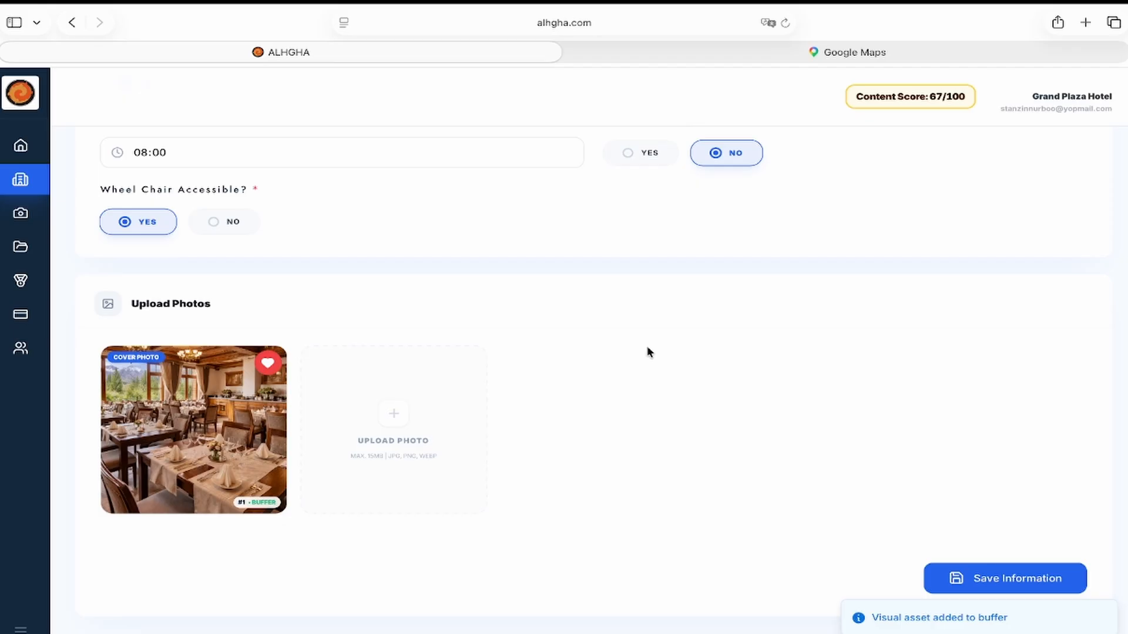
{"action": "scroll", "coordinate": [872, 431], "scroll_direction": "up", "scroll_amount": 1}
{"action": "scroll", "coordinate": [874, 432], "scroll_direction": "up", "scroll_amount": 8}
{"action": "scroll", "coordinate": [874, 432], "scroll_direction": "down", "scroll_amount": 10}
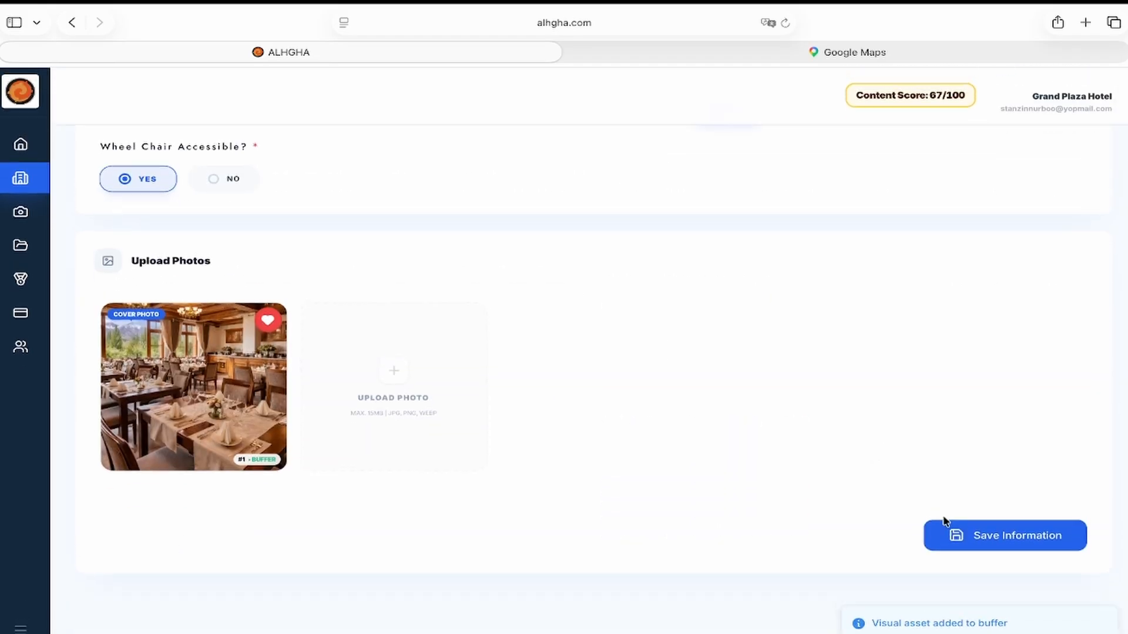
{"action": "left_click", "coordinate": [988, 539]}
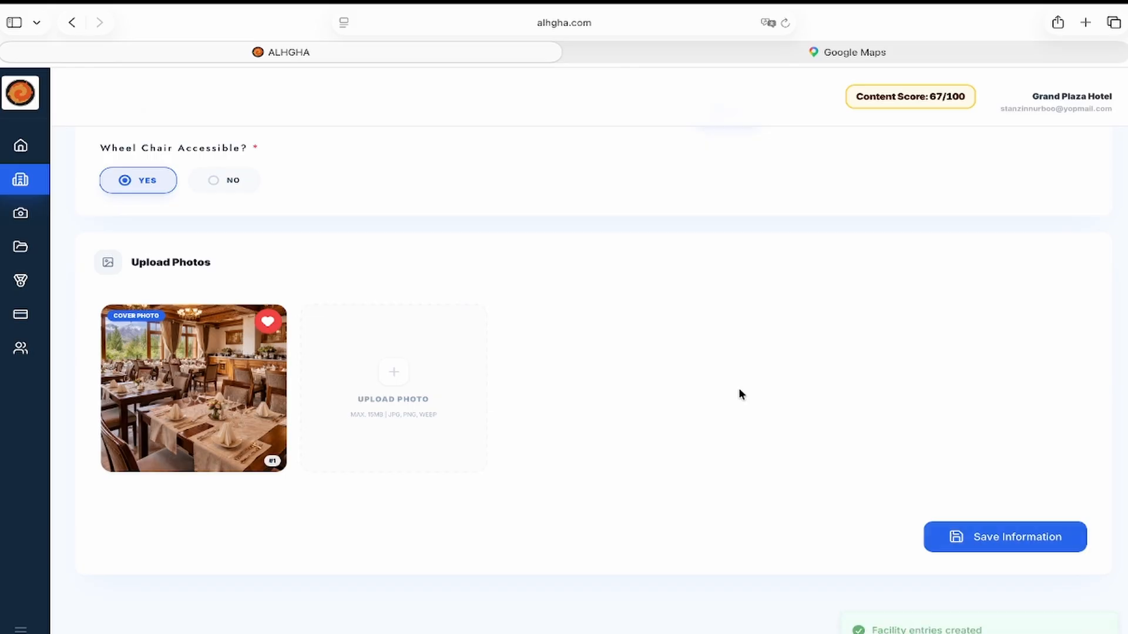
Step: Review the property facilities list and the categories offered for a new facility, without adding one
{"action": "mouse_move", "coordinate": [31, 191]}
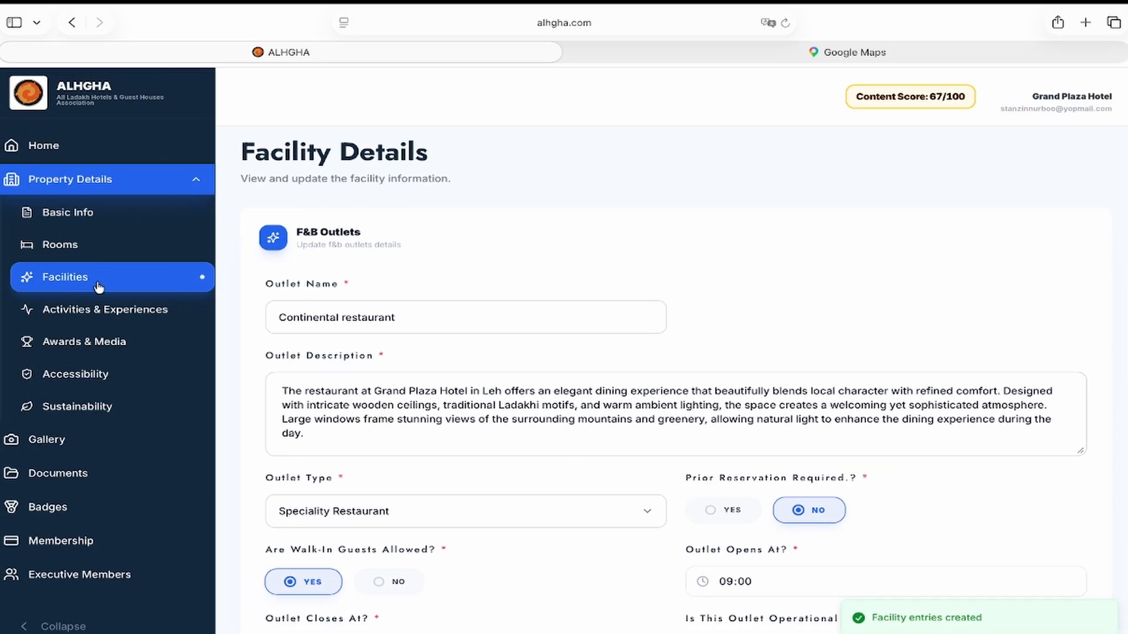
{"action": "left_click", "coordinate": [103, 286]}
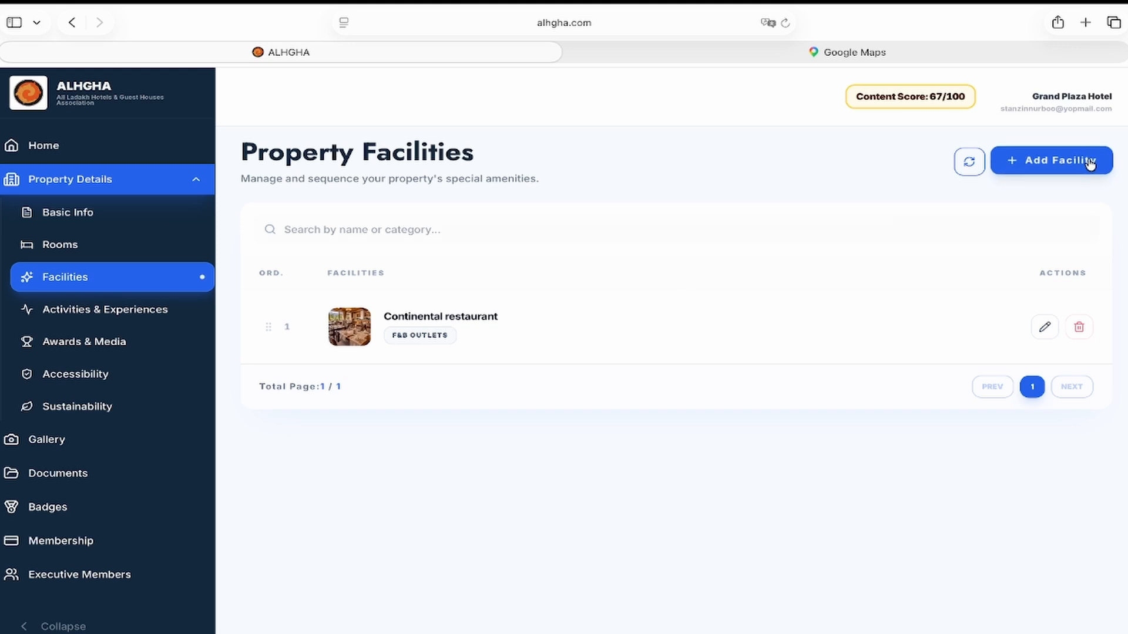
{"action": "left_click", "coordinate": [1017, 159]}
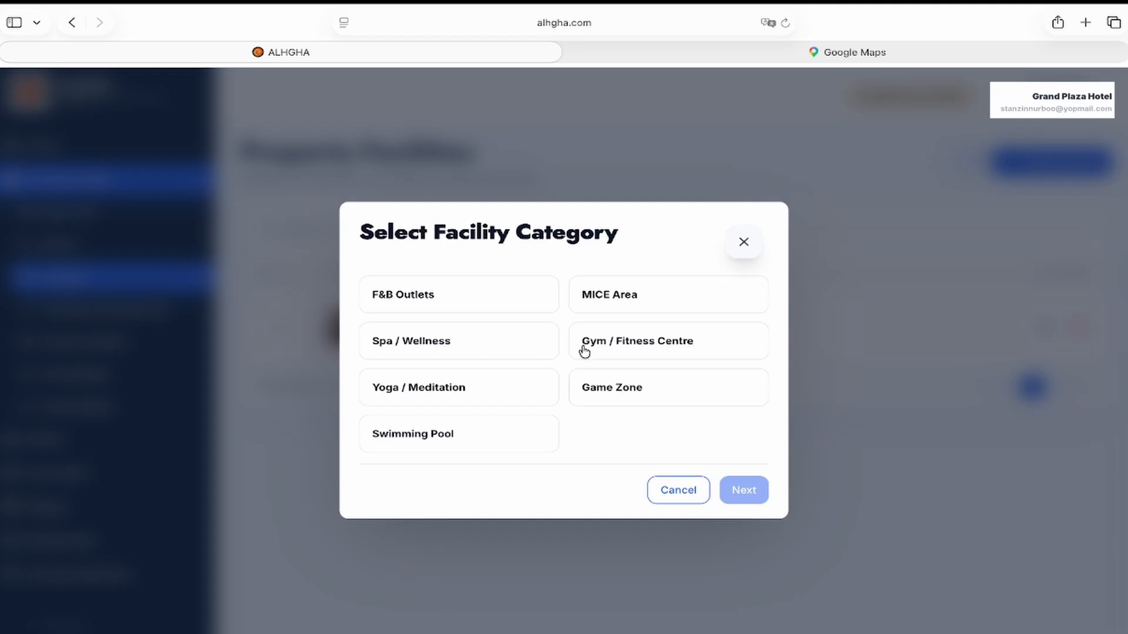
{"action": "left_click", "coordinate": [673, 499]}
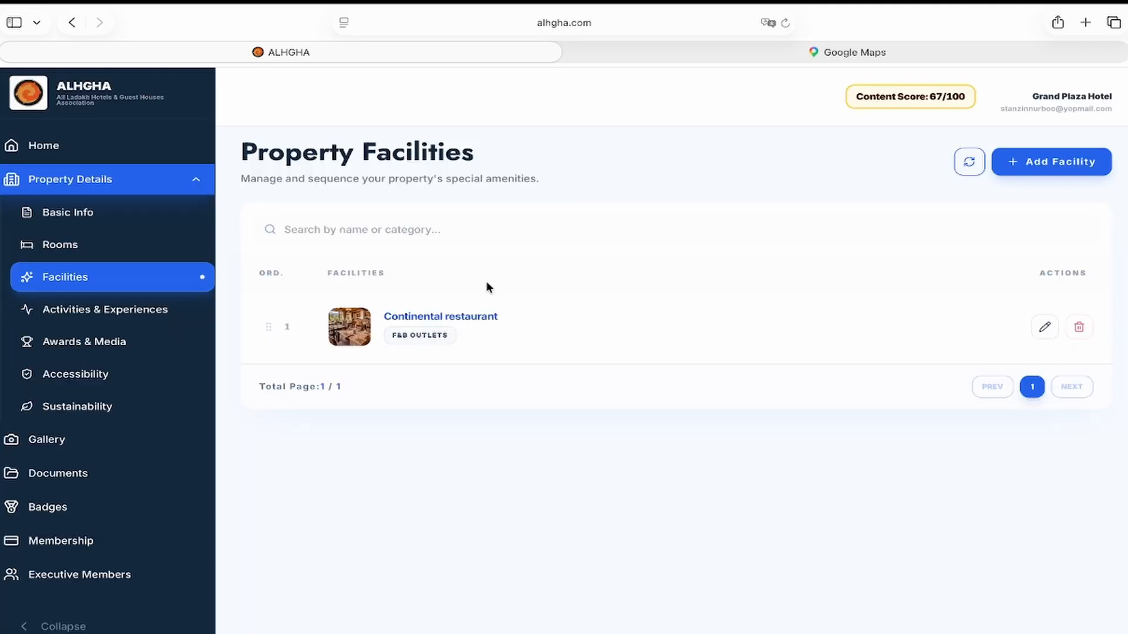
Step: Start a new activity in the Outdoor category under Activities & Experiences
{"action": "left_click", "coordinate": [151, 313]}
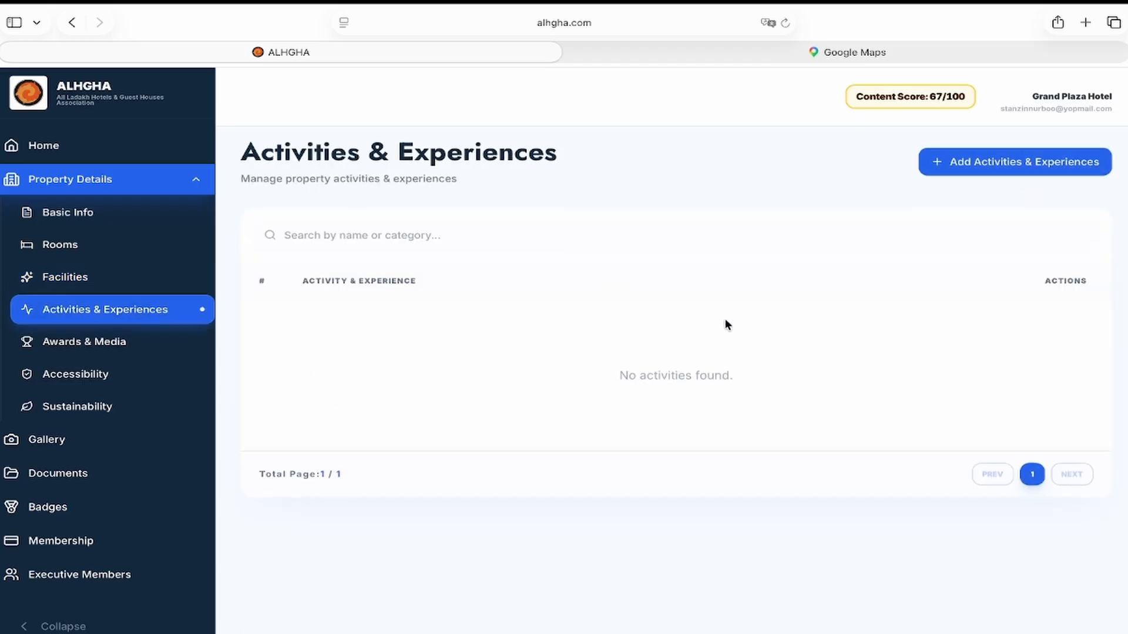
{"action": "left_click", "coordinate": [1027, 161]}
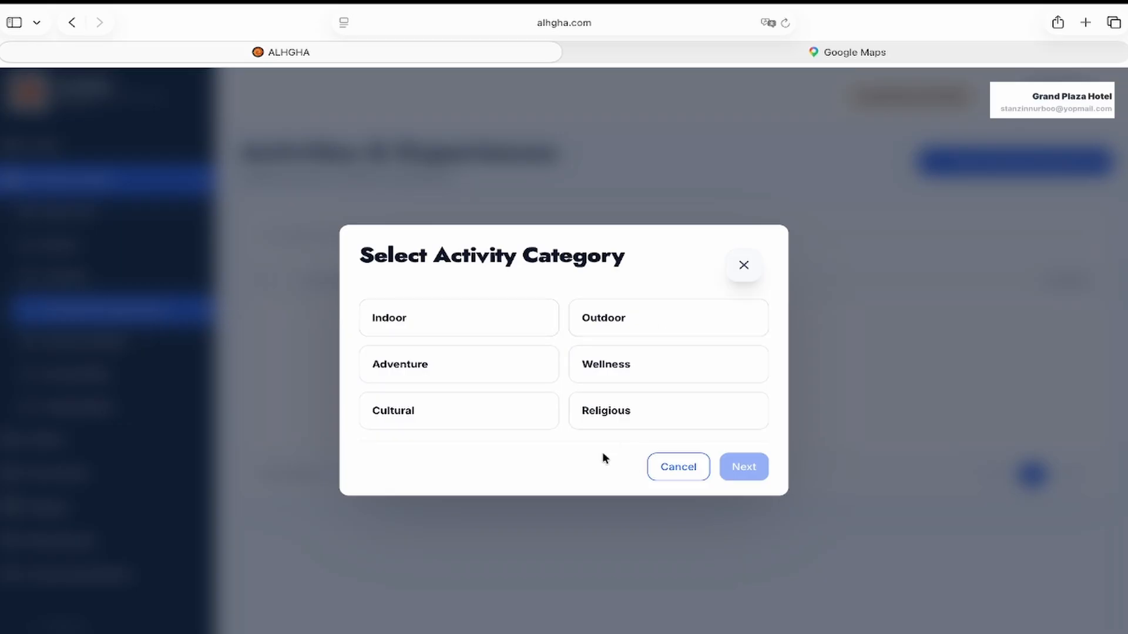
{"action": "left_click", "coordinate": [651, 328]}
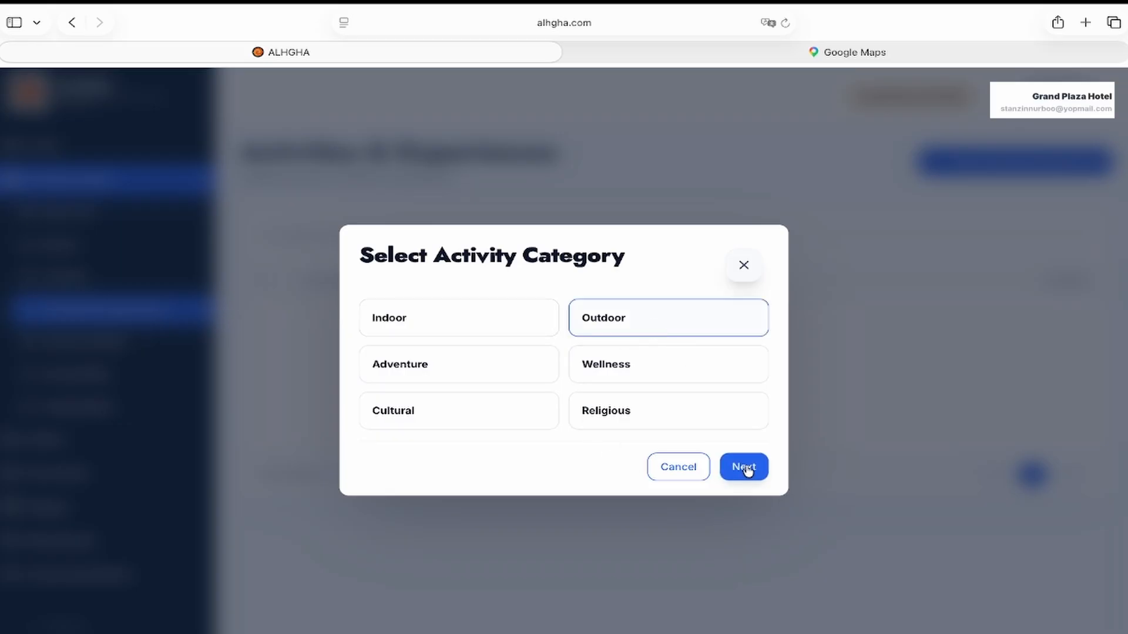
{"action": "left_click", "coordinate": [745, 467]}
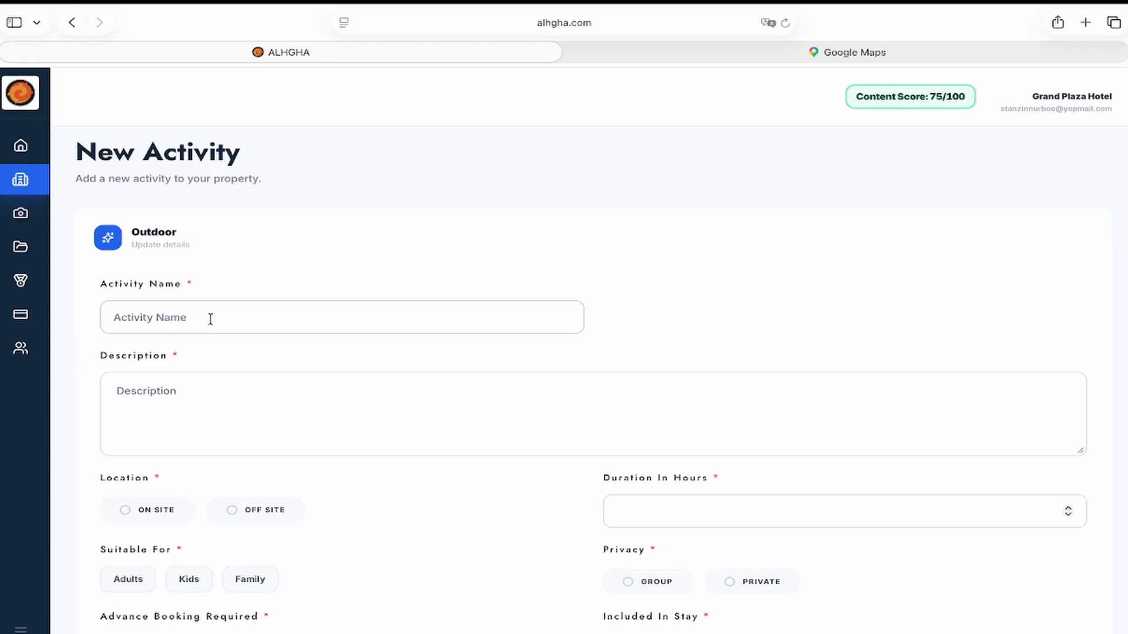
Step: Name the activity Bonfire and paste the prepared text about evenings around the bonfire as its description
{"action": "left_click", "coordinate": [212, 320]}
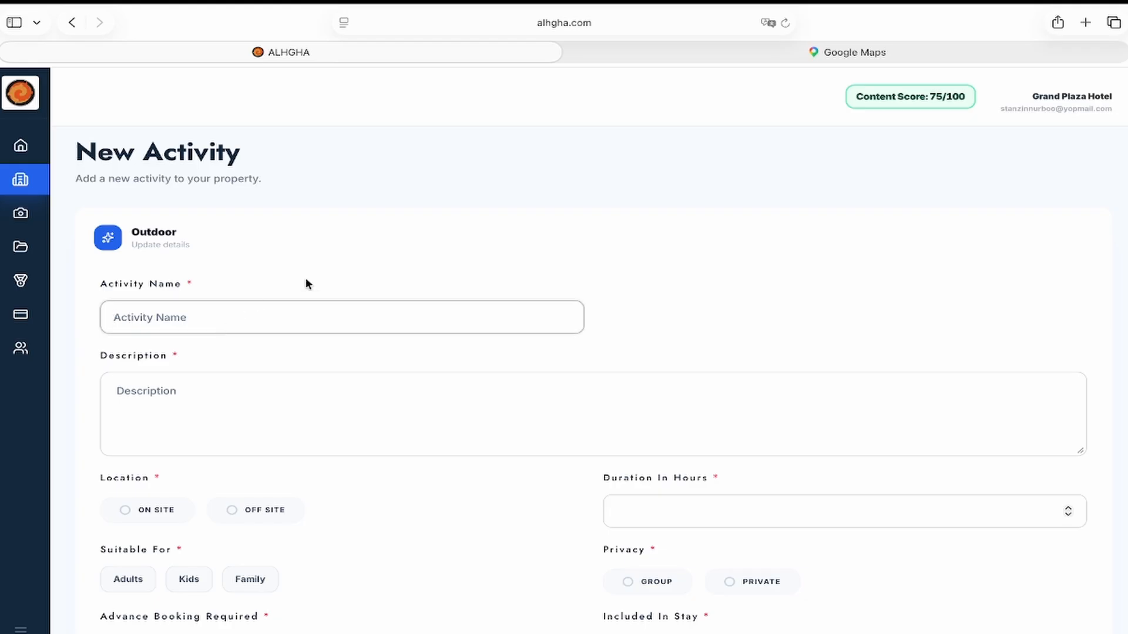
{"action": "type", "text": "Bonfire"}
{"action": "left_click", "coordinate": [292, 381]}
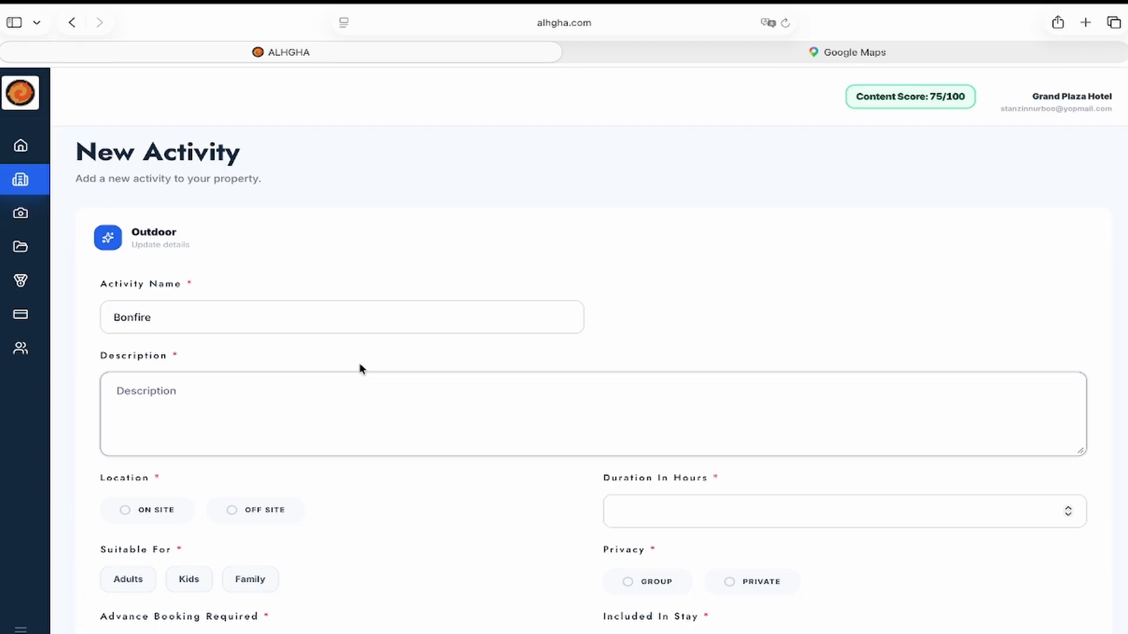
{"action": "type", "text": "Evenings around the bonfire at Grand Plaza Hotel offer a warm and memorable experience under the vast Ladakhi sky. As the temperature drops, guests gather around the gently crackling fire, wrapped in cozy layers, sharing stories and laughter in a relaxed, intimate setting. The soft glow of the flames contrasts beautifully with the cool mountain air, while the surrounding garden and softly lit hotel façade create a serene backdrop. Whether enjoying a hot cup of tea or a quiet conversation, the bonfire becomes a natural meeting point—bringing together travelers for moments of connection, comfort, and calm after a day of exploring Ladakh."}
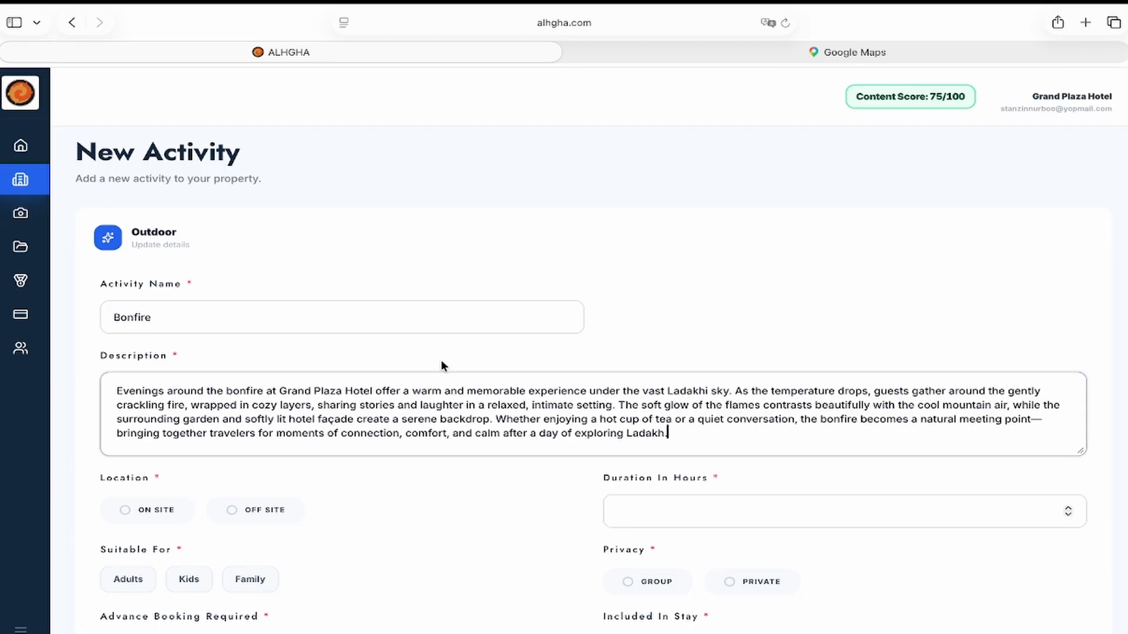
Step: Copy and clear the whole bonfire description, and paste the same text back into the field
{"action": "scroll", "coordinate": [469, 388], "scroll_direction": "down", "scroll_amount": 2}
{"action": "scroll", "coordinate": [416, 426], "scroll_direction": "up", "scroll_amount": 1}
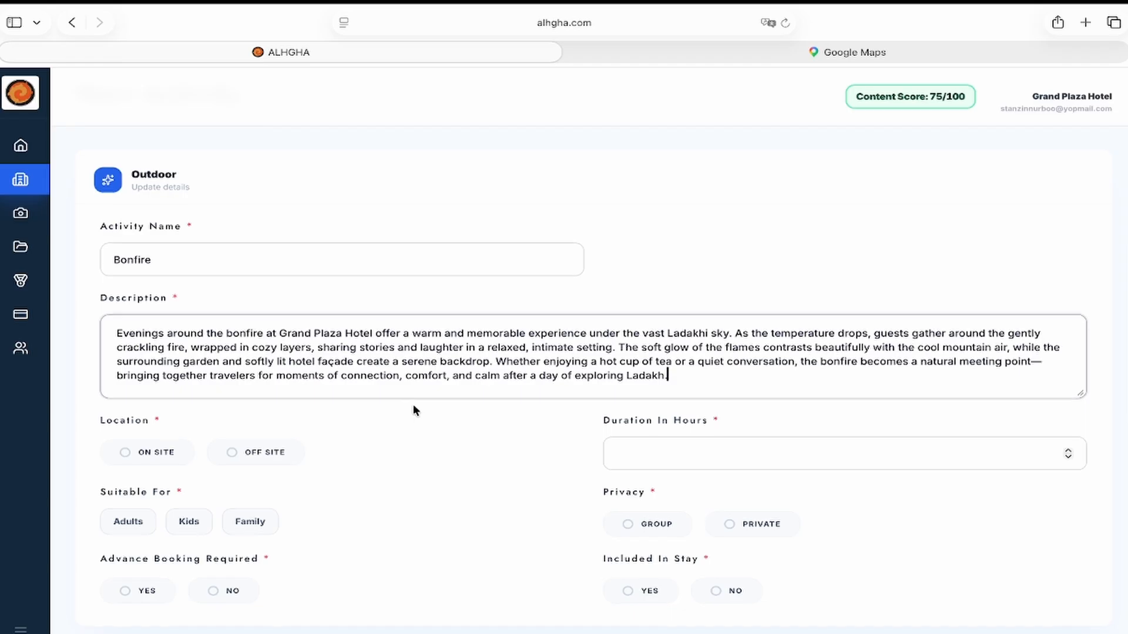
{"action": "key", "text": "super+a"}
{"action": "key", "text": "super+c"}
{"action": "key", "text": "BackSpace"}
{"action": "scroll", "coordinate": [504, 392], "scroll_direction": "up", "scroll_amount": 2}
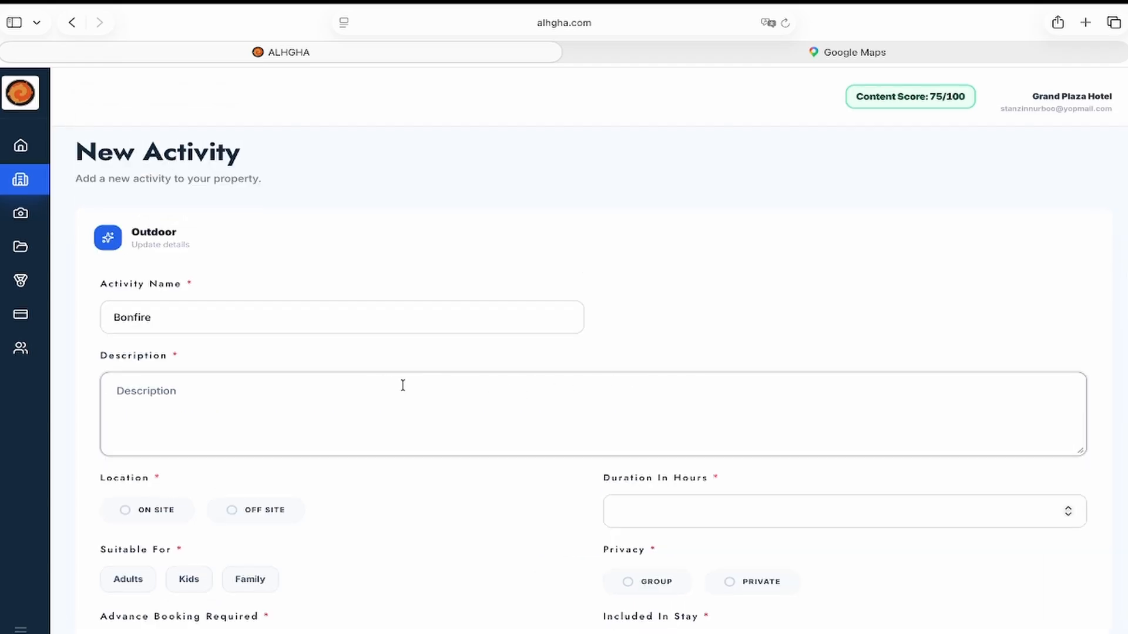
{"action": "key", "text": "super+v"}
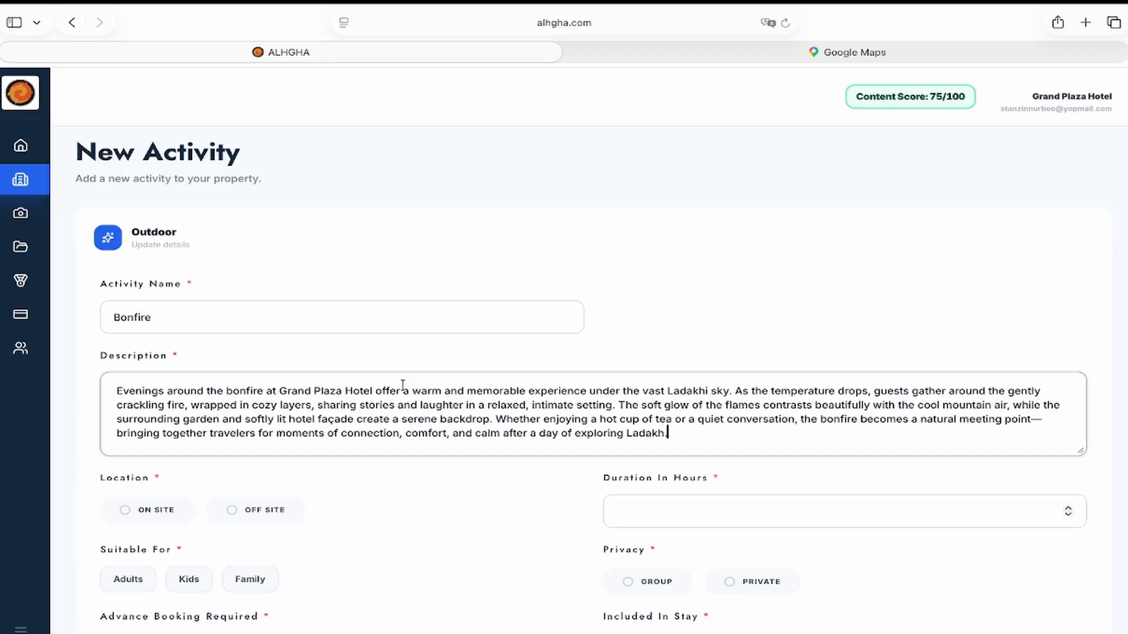
Step: Set the activity's location to On Site, its duration to 4 hours and its suitability to Family
{"action": "scroll", "coordinate": [403, 385], "scroll_direction": "down", "scroll_amount": 5}
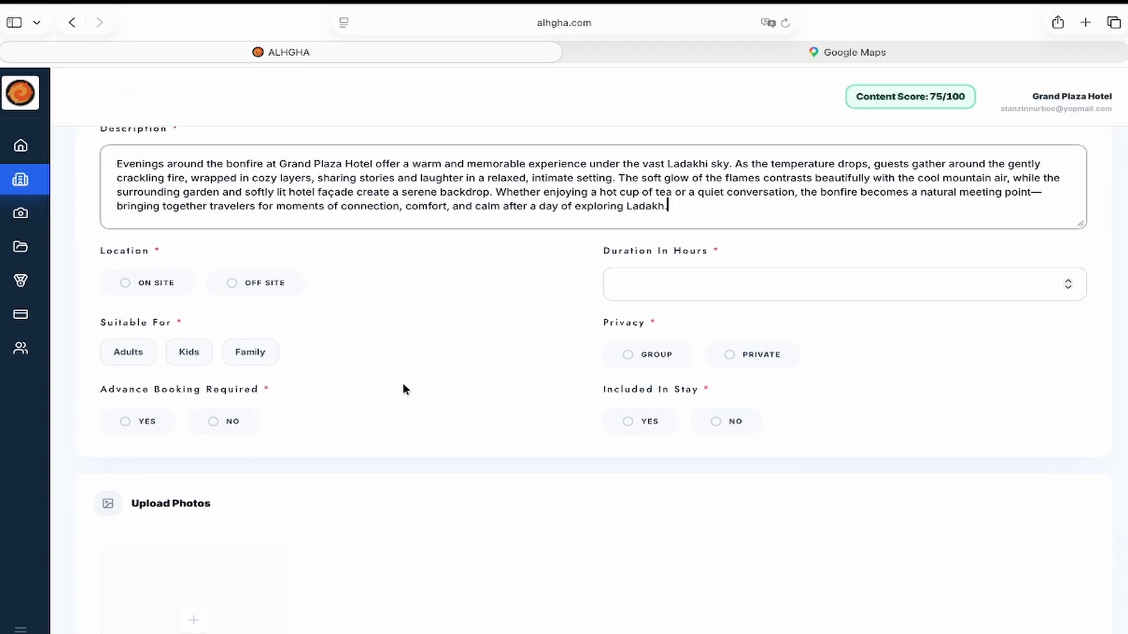
{"action": "scroll", "coordinate": [391, 352], "scroll_direction": "down", "scroll_amount": 3}
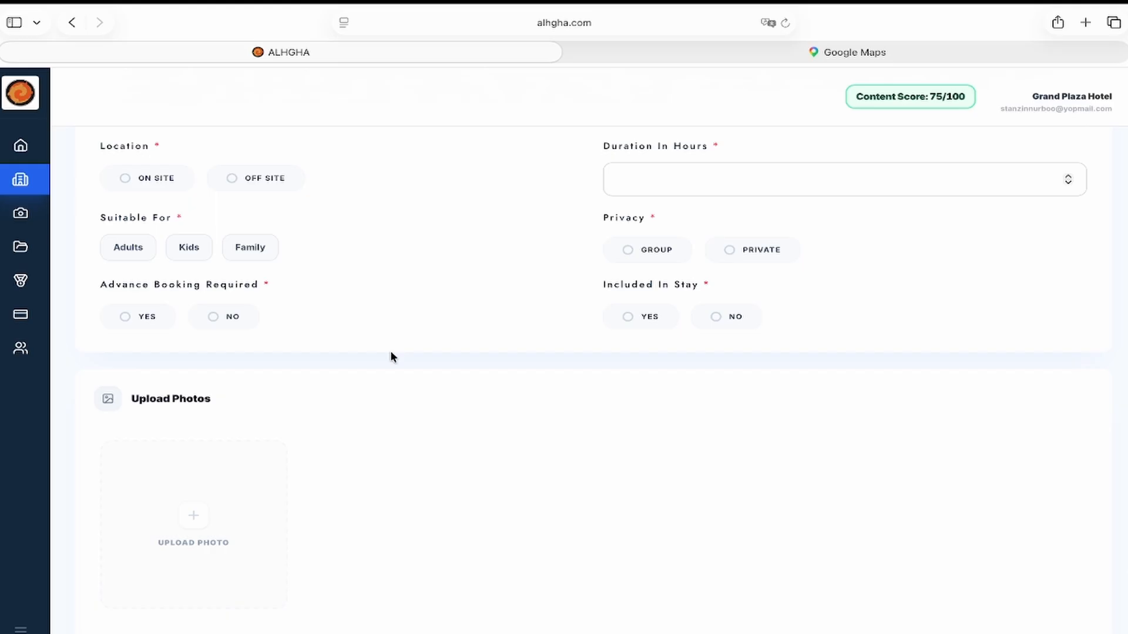
{"action": "left_click", "coordinate": [169, 186]}
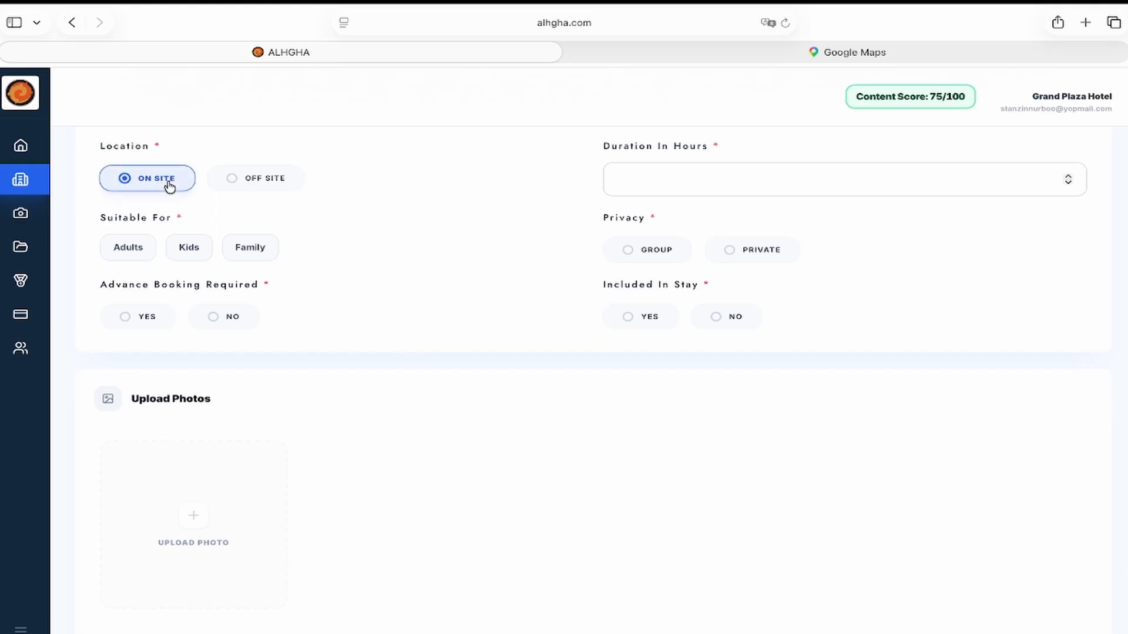
{"action": "left_click", "coordinate": [684, 184]}
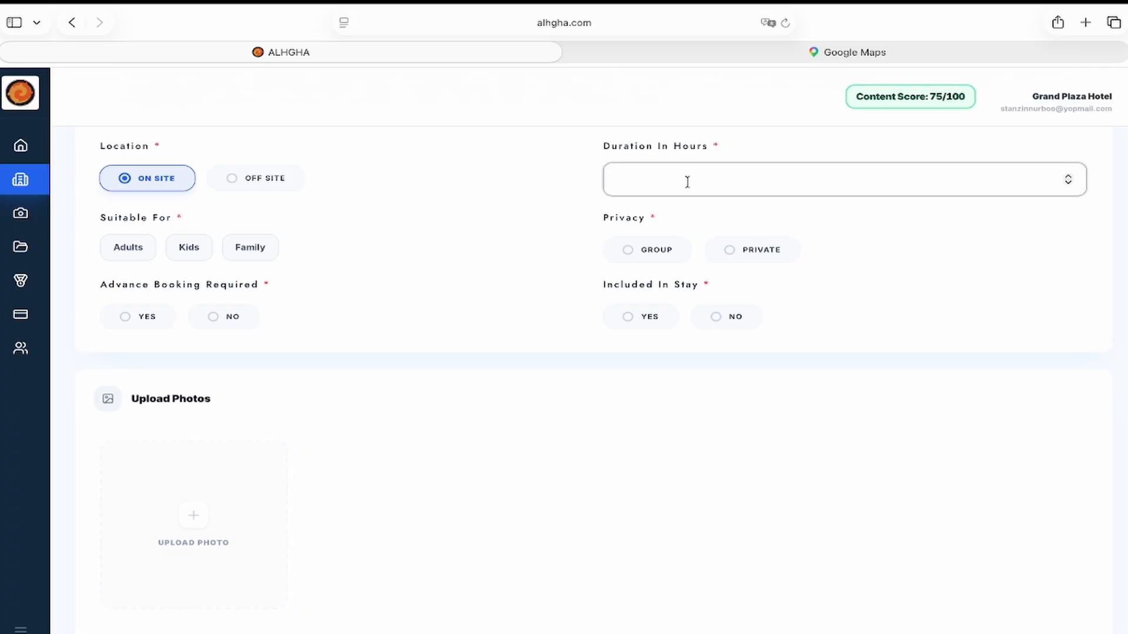
{"action": "type", "text": "4"}
{"action": "left_click", "coordinate": [269, 257]}
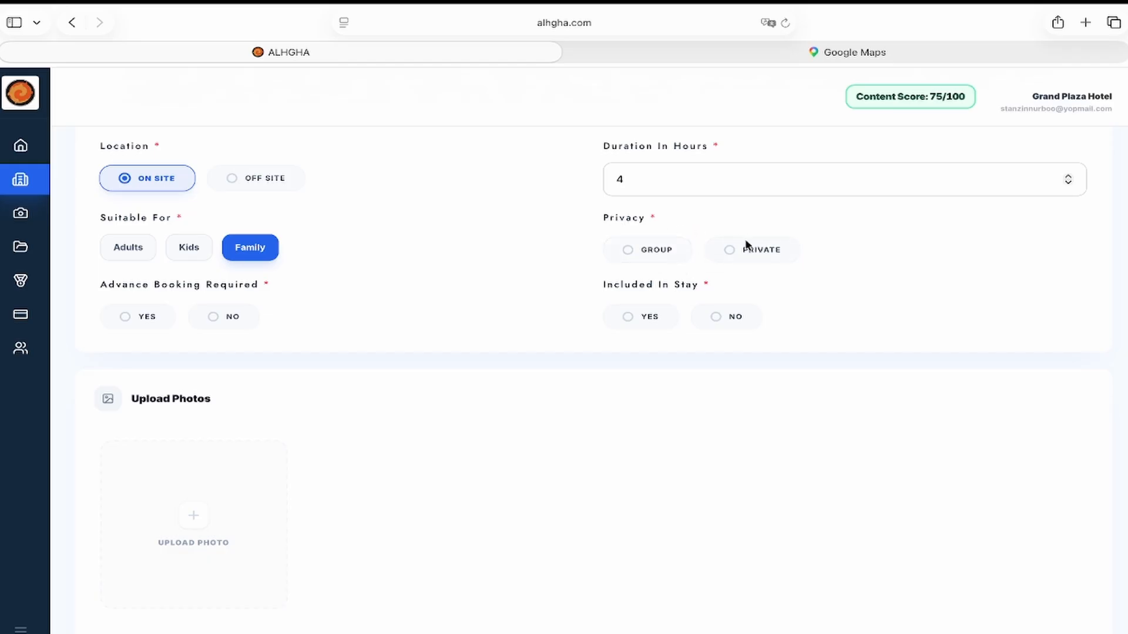
Step: Set the activity's privacy to Group, with advance booking required Yes and included in stay No
{"action": "left_click", "coordinate": [657, 251]}
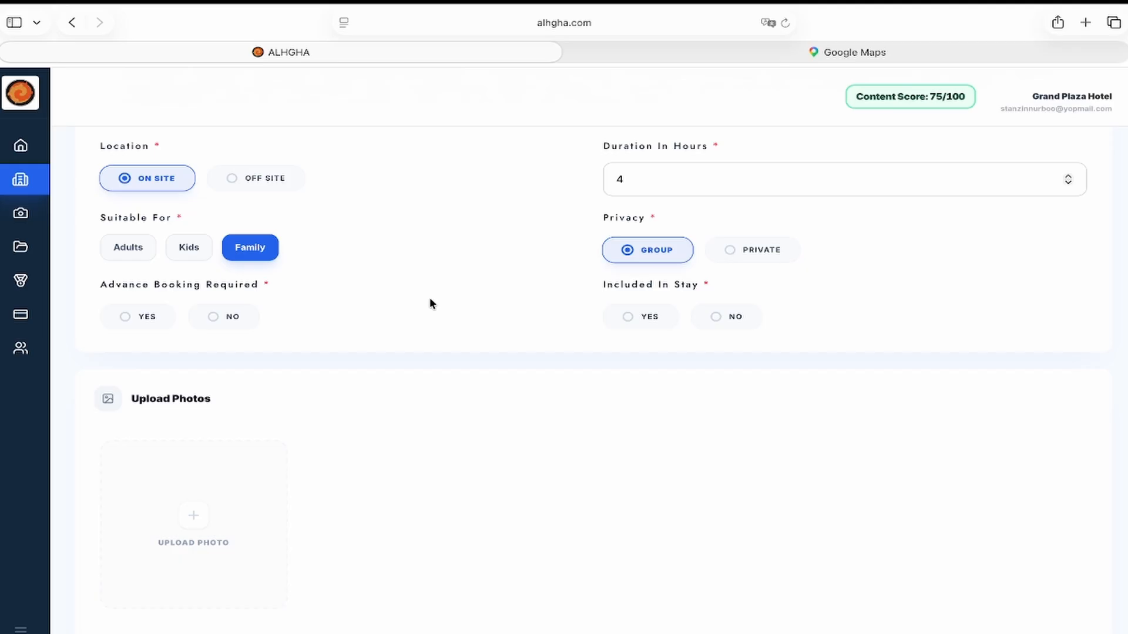
{"action": "left_click", "coordinate": [151, 324]}
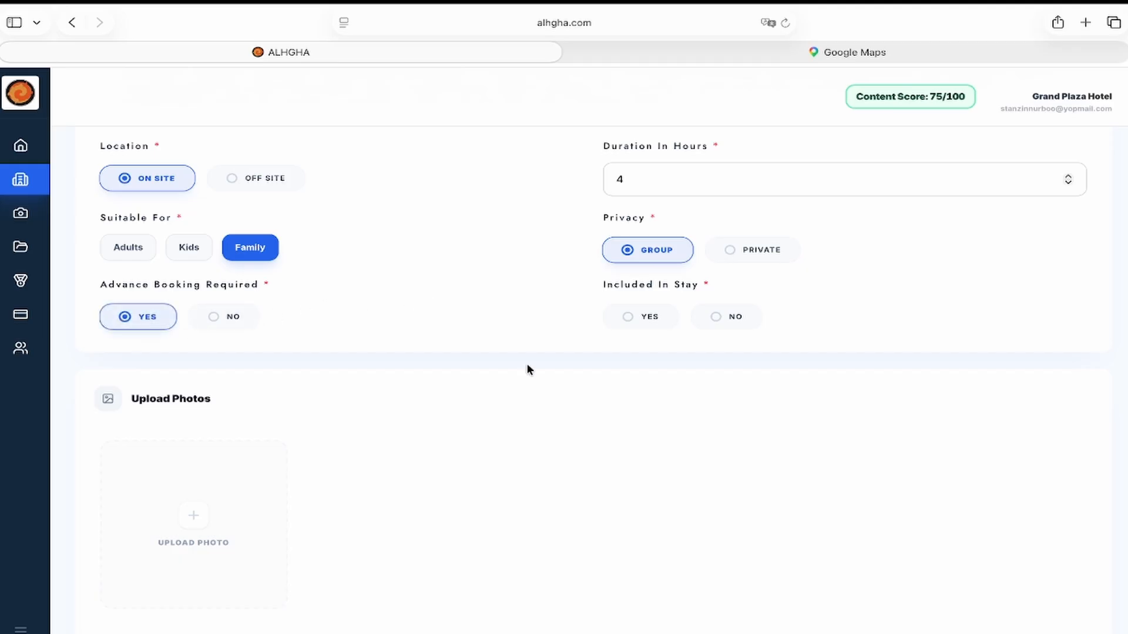
{"action": "left_click", "coordinate": [733, 325]}
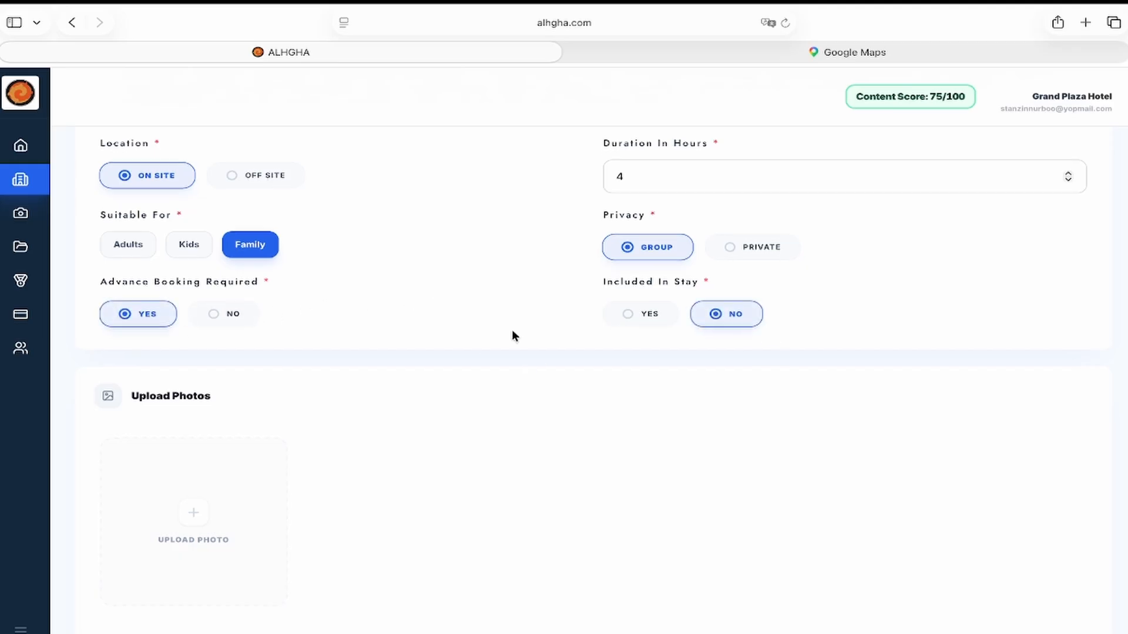
Step: Add bonfire.png as the activity's photo, cropped slightly lower around the fire, and save the activity's information
{"action": "scroll", "coordinate": [512, 330], "scroll_direction": "down", "scroll_amount": 3}
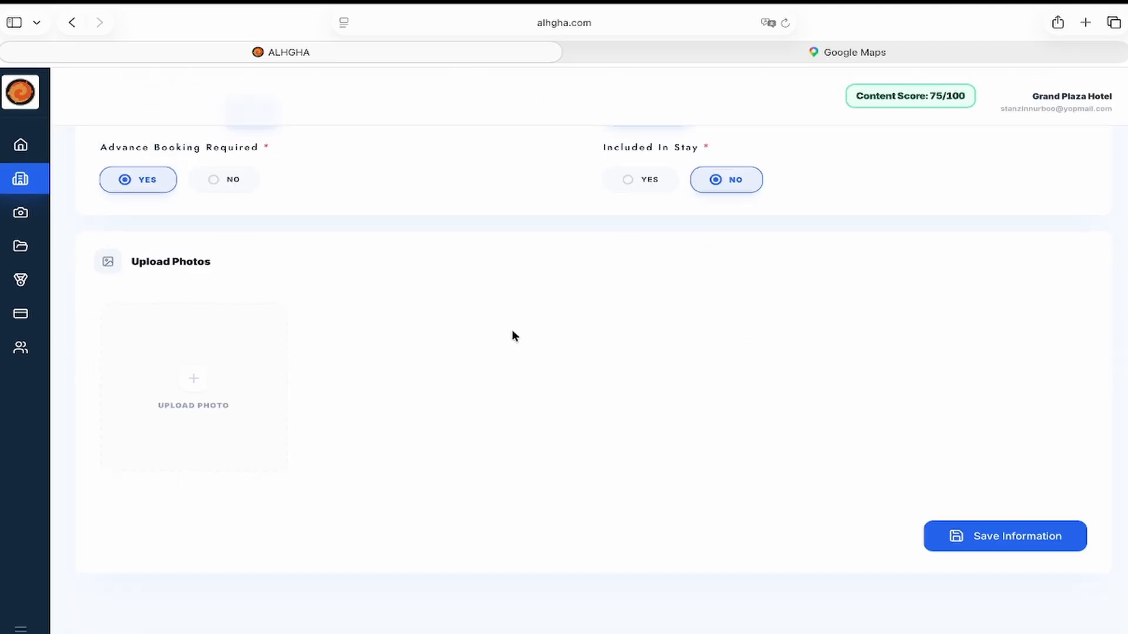
{"action": "left_click", "coordinate": [196, 385]}
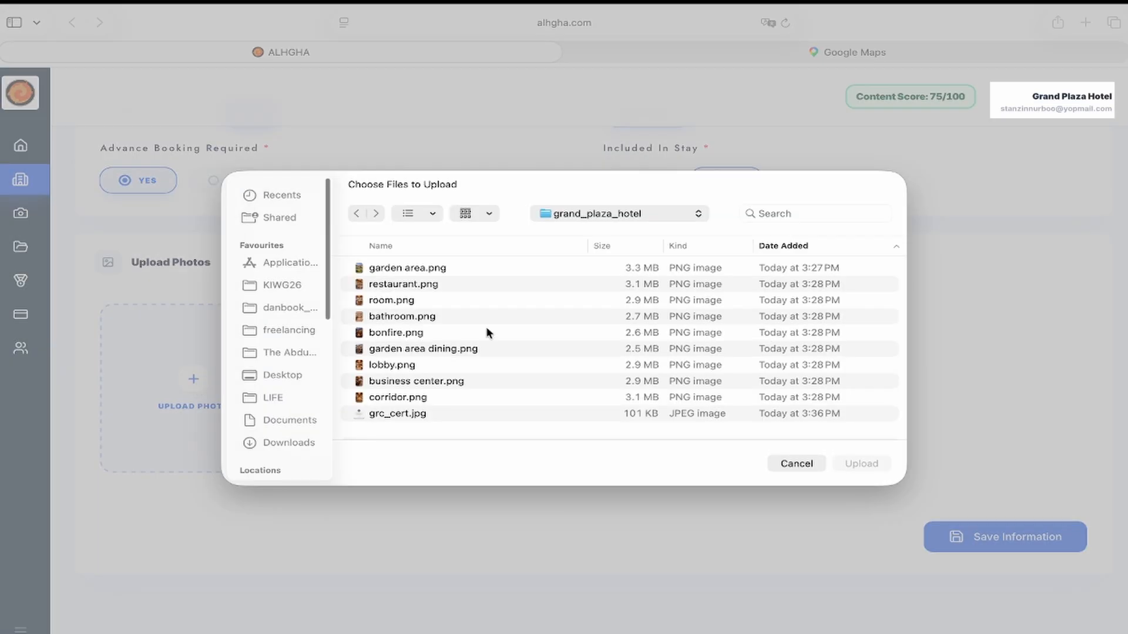
{"action": "double_click", "coordinate": [431, 333]}
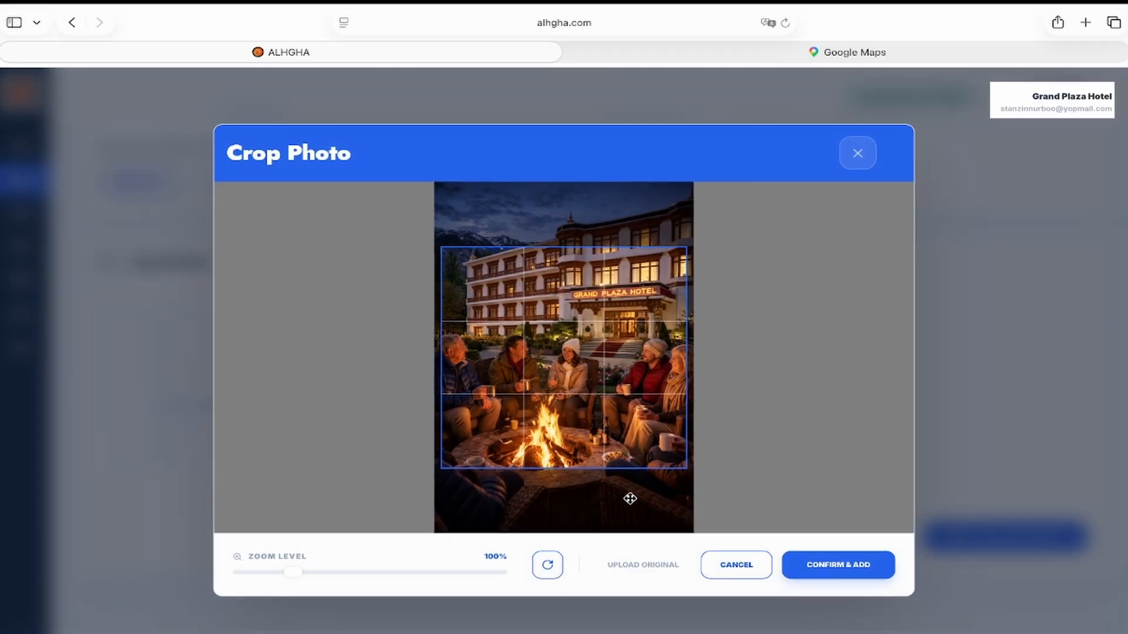
{"action": "left_click_drag", "start_coordinate": [576, 413], "coordinate": [579, 391]}
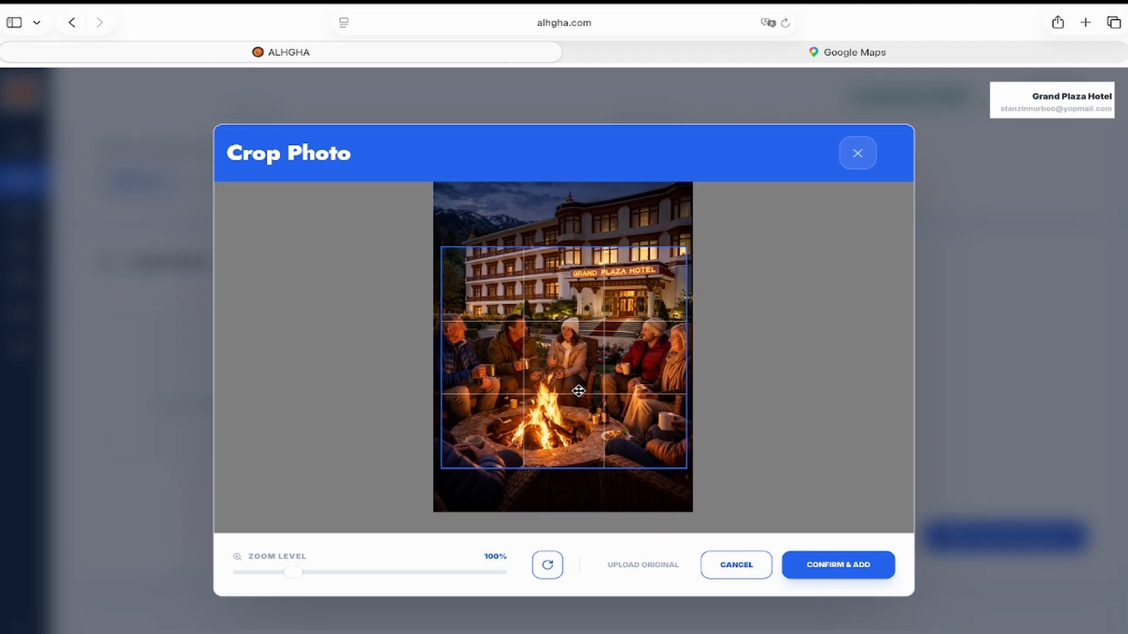
{"action": "left_click", "coordinate": [844, 563]}
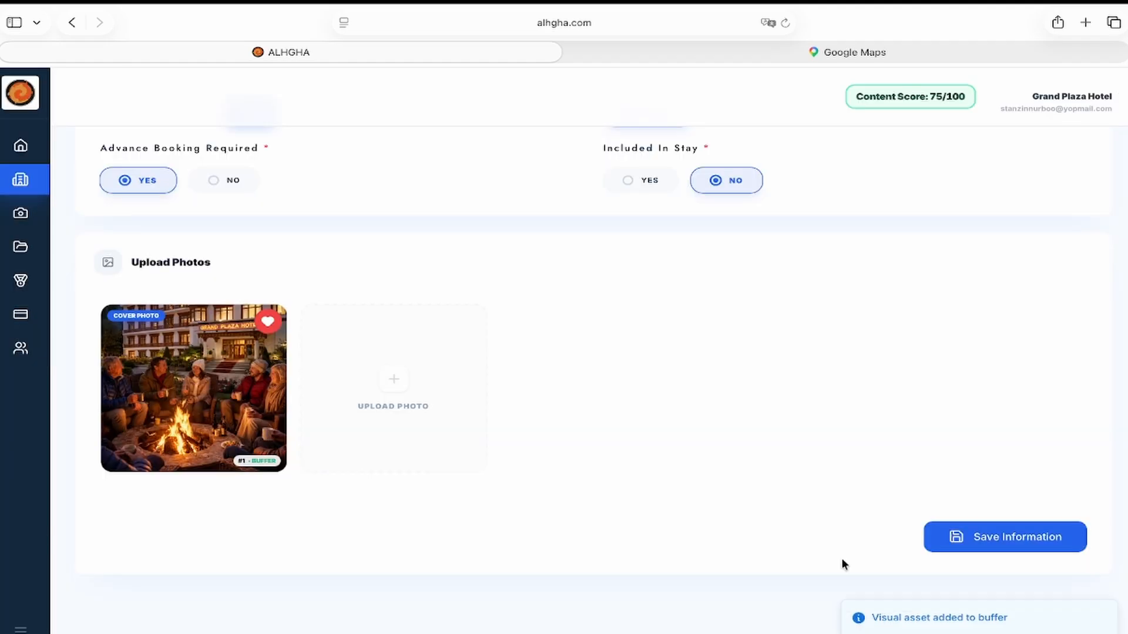
{"action": "left_click", "coordinate": [963, 548]}
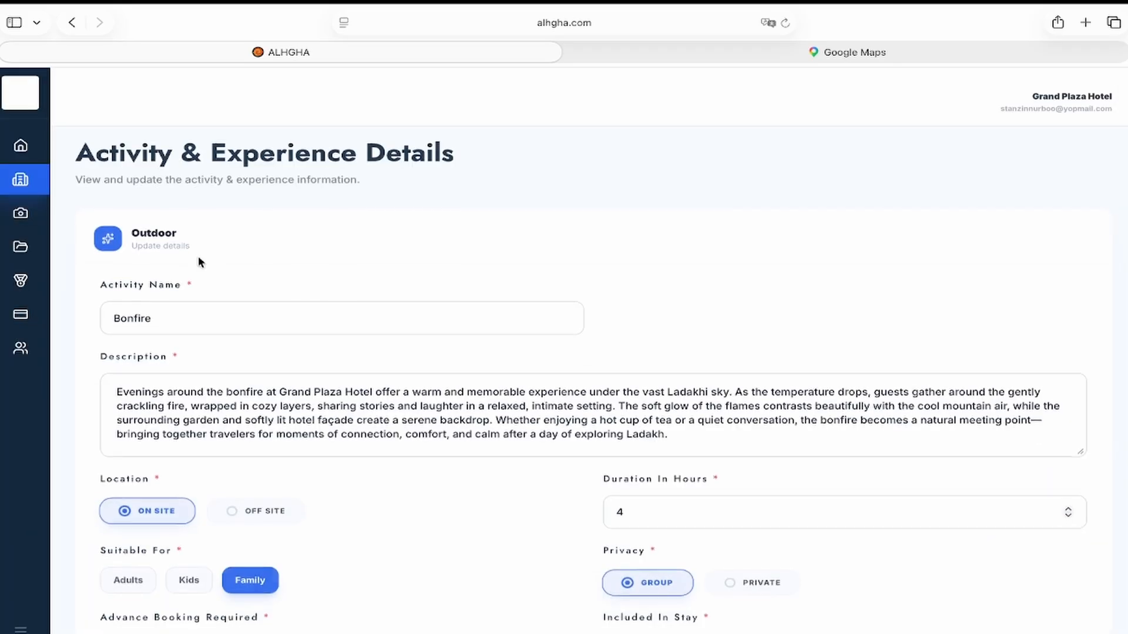
Step: Check the Activities & Experiences list for the Bonfire entry and open the Awards & Media section
{"action": "mouse_move", "coordinate": [20, 215]}
{"action": "left_click", "coordinate": [88, 316]}
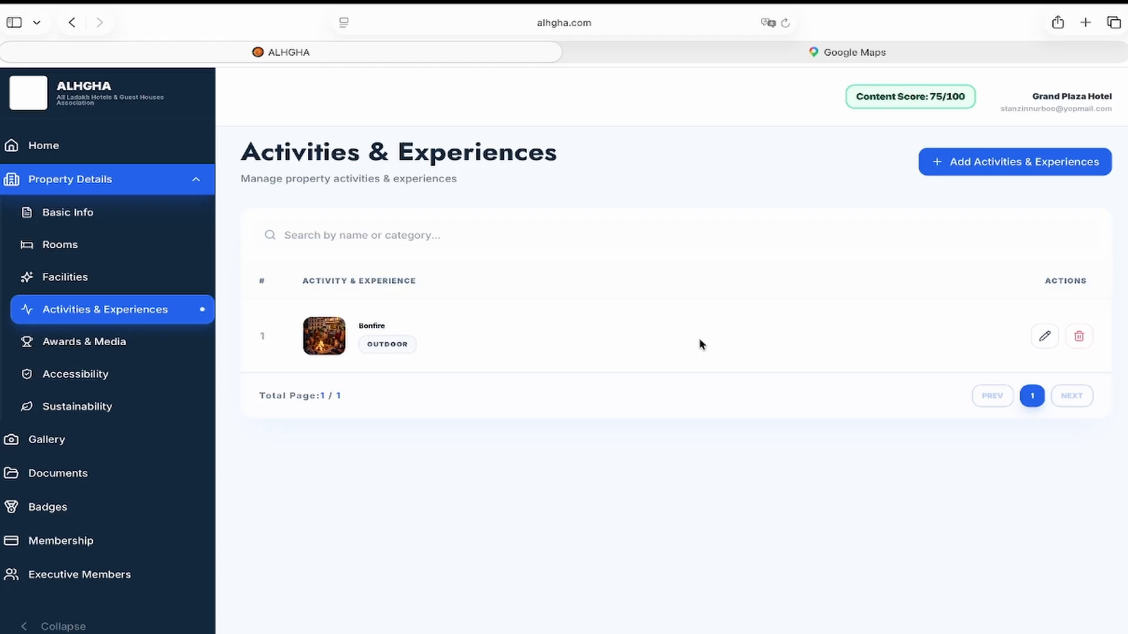
{"action": "left_click", "coordinate": [147, 349]}
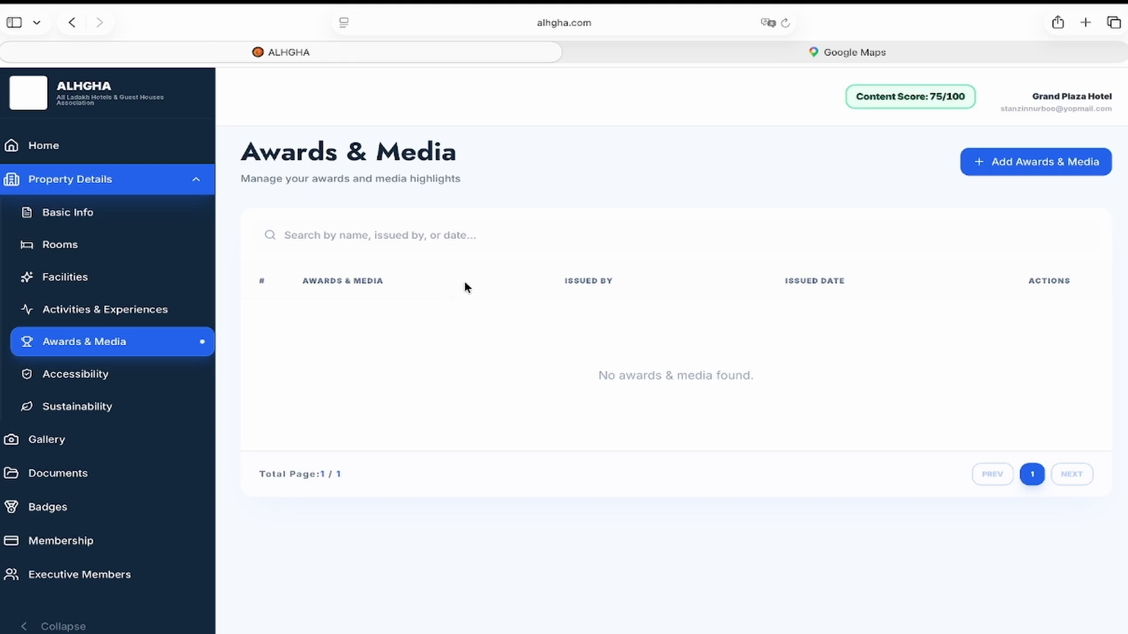
Step: Start a new awards entry titled Global Recognition Award, with a description of the Leh hotel's honor for exceptional hospitality, guest experiences and local culture
{"action": "left_click", "coordinate": [1035, 171]}
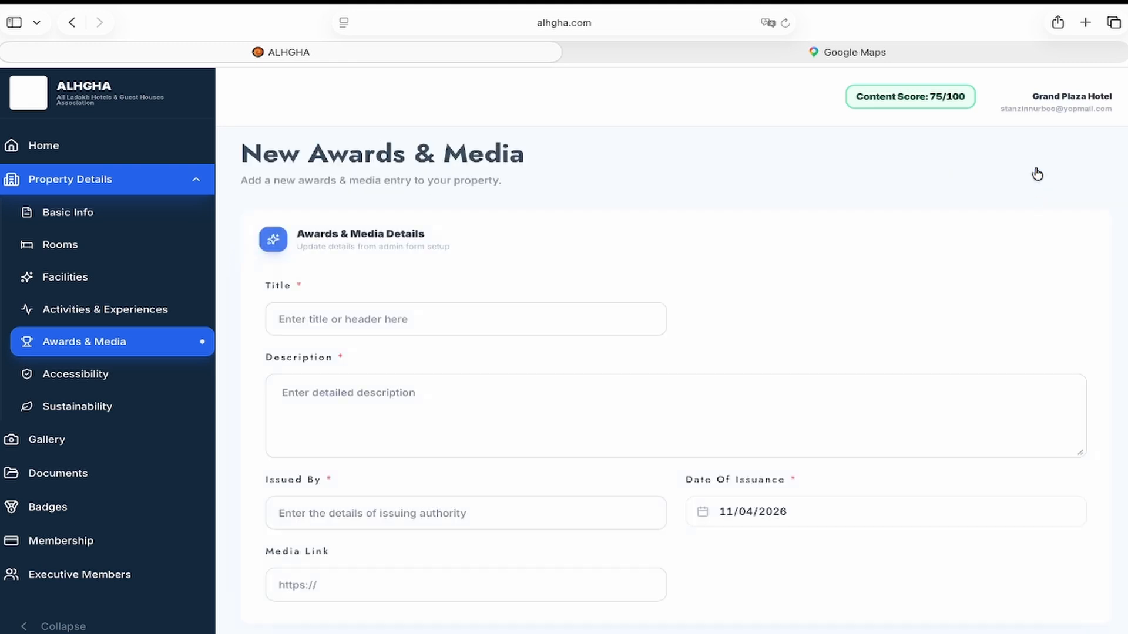
{"action": "left_click", "coordinate": [467, 320]}
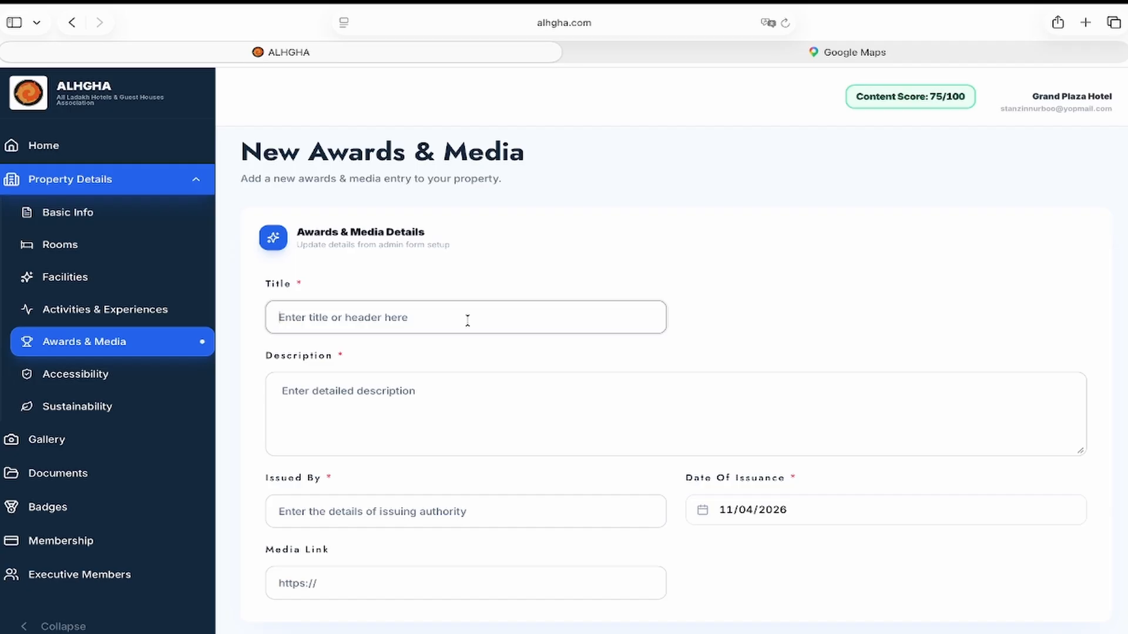
{"action": "type", "text": "Global "}
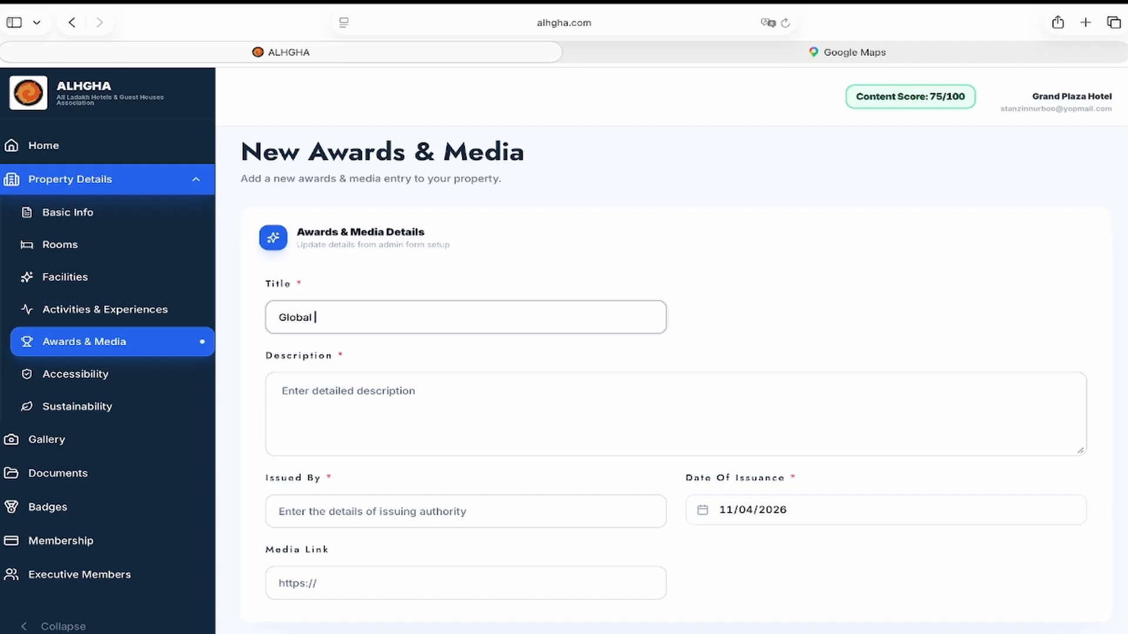
{"action": "type", "text": "Recognition Award"}
{"action": "left_click", "coordinate": [453, 390]}
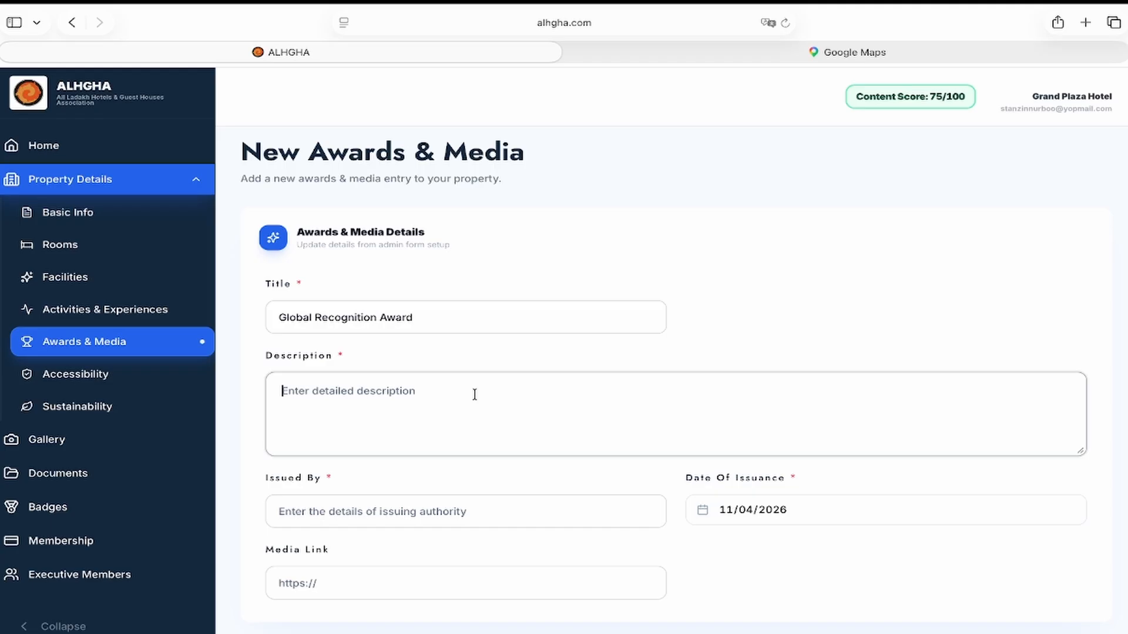
{"action": "type", "text": "Grand Plaza Hotel in Leh has been honored with a prestigious Global Recognition Award, celebrating its commitment to exceptional hospitality, refined guest experiences, and seamless integration of local culture into a modern luxury setting. This accolade reflects the hotel’s dedication to maintaining high standards in service, comfort, and sustainability, while consistently exceeding guest expectations. Recognized on an international platform, the award highlights the property’s growing reputation as one of Ladakh’s standout destinations for both leisure and business travelers."}
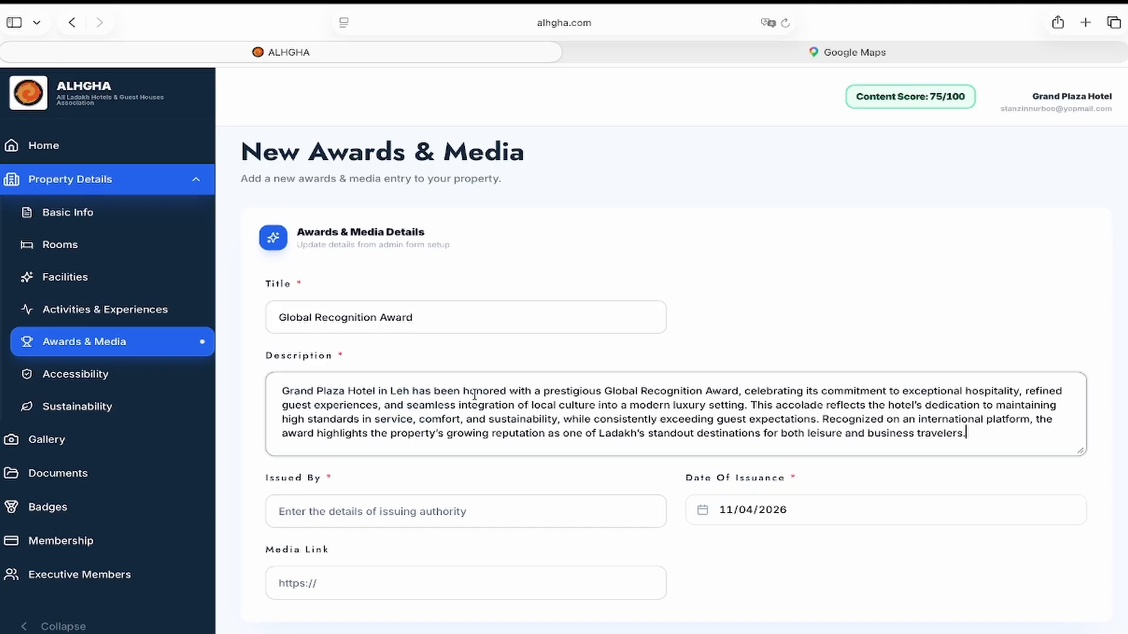
Step: Set the award's issuer to Global Recognition Awards Committee and its date of issuance to 01/03/2026
{"action": "left_click", "coordinate": [475, 523]}
{"action": "scroll", "coordinate": [476, 523], "scroll_direction": "down", "scroll_amount": 3}
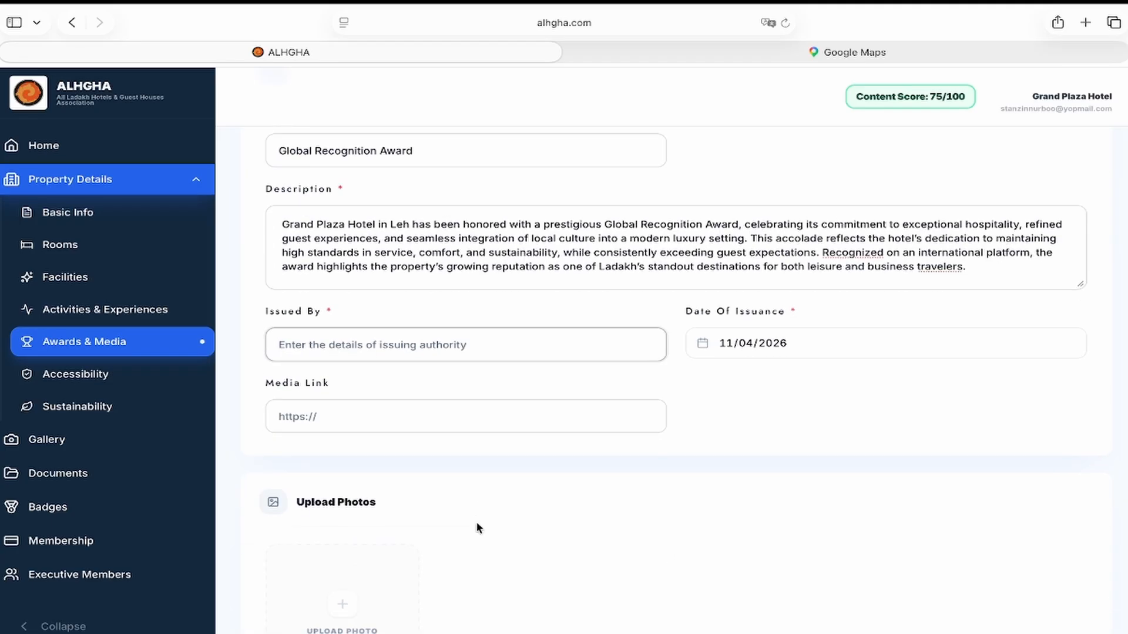
{"action": "type", "text": "Global "}
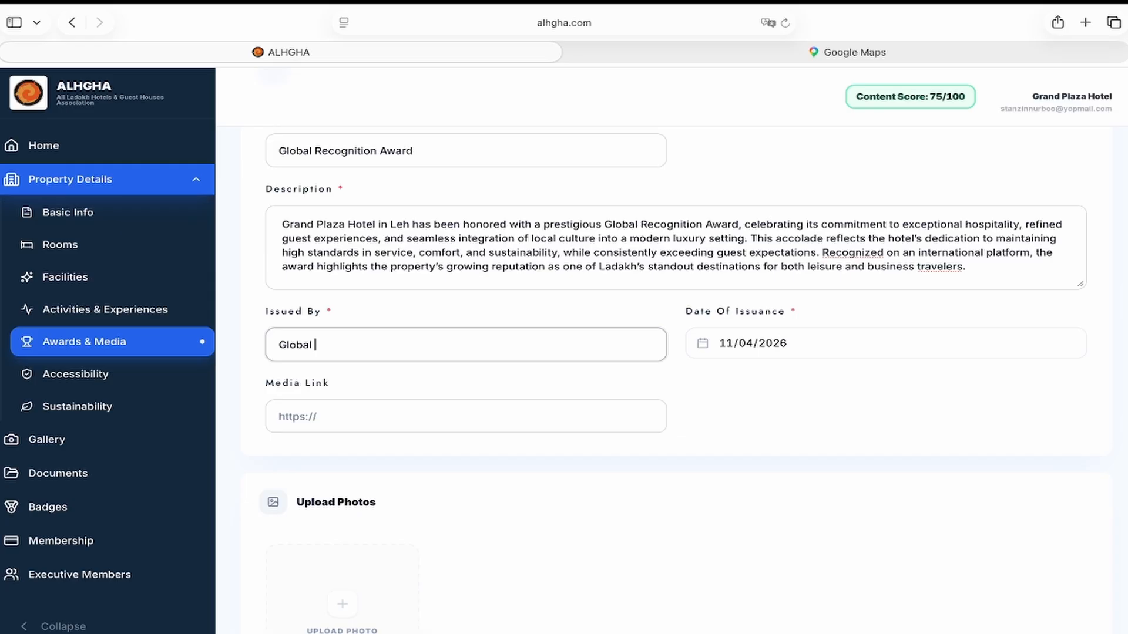
{"action": "type", "text": "Recognition Awards "}
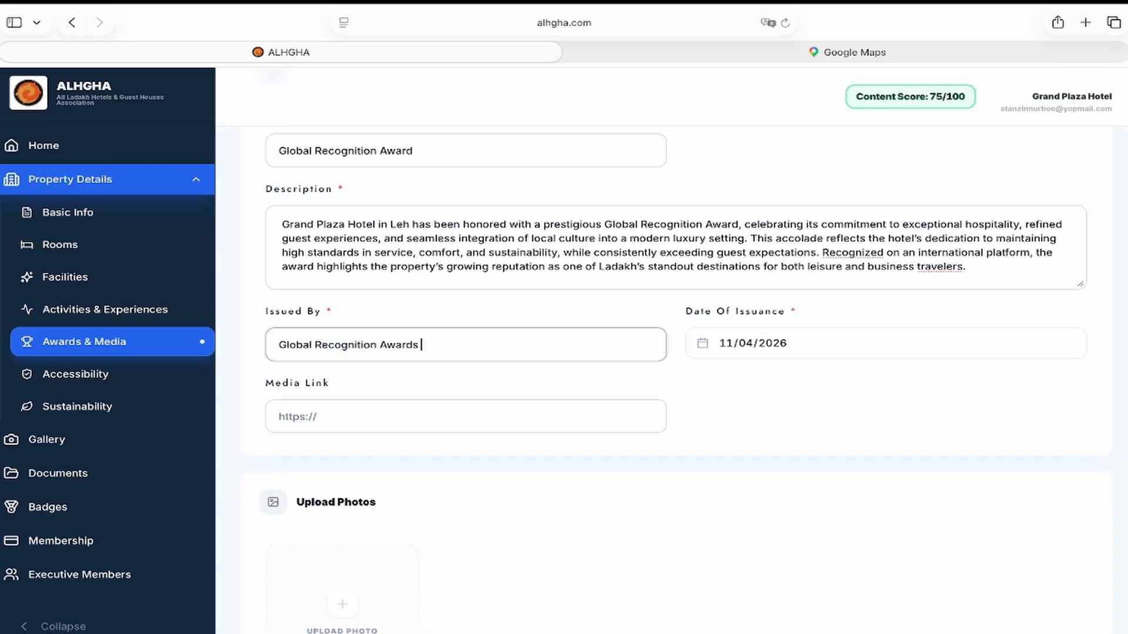
{"action": "type", "text": "Comittee"}
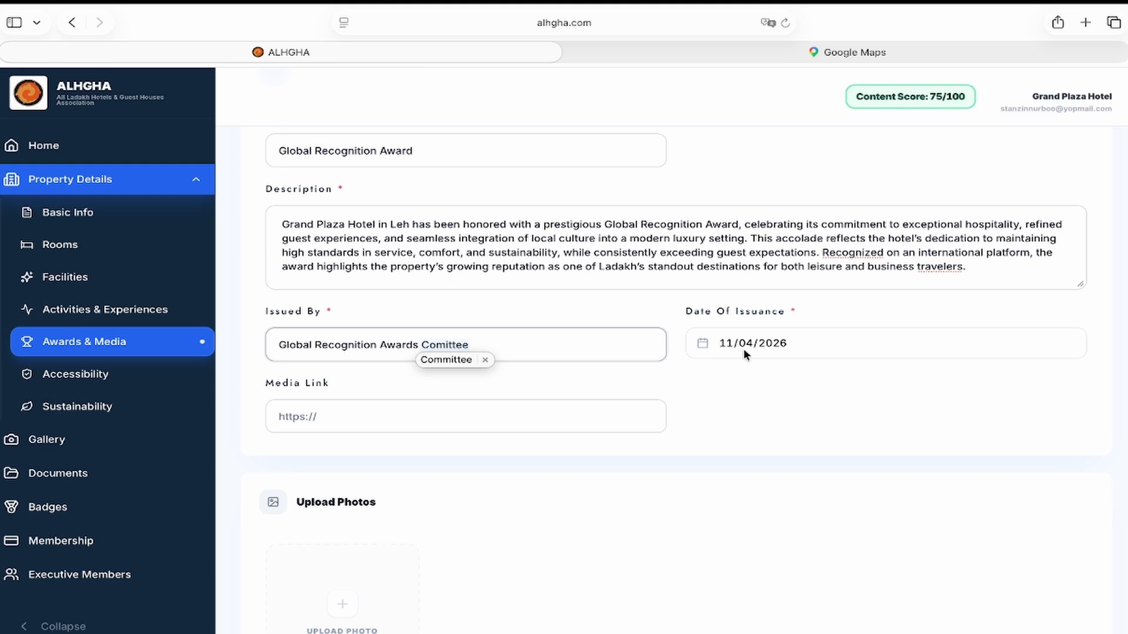
{"action": "left_click", "coordinate": [774, 344]}
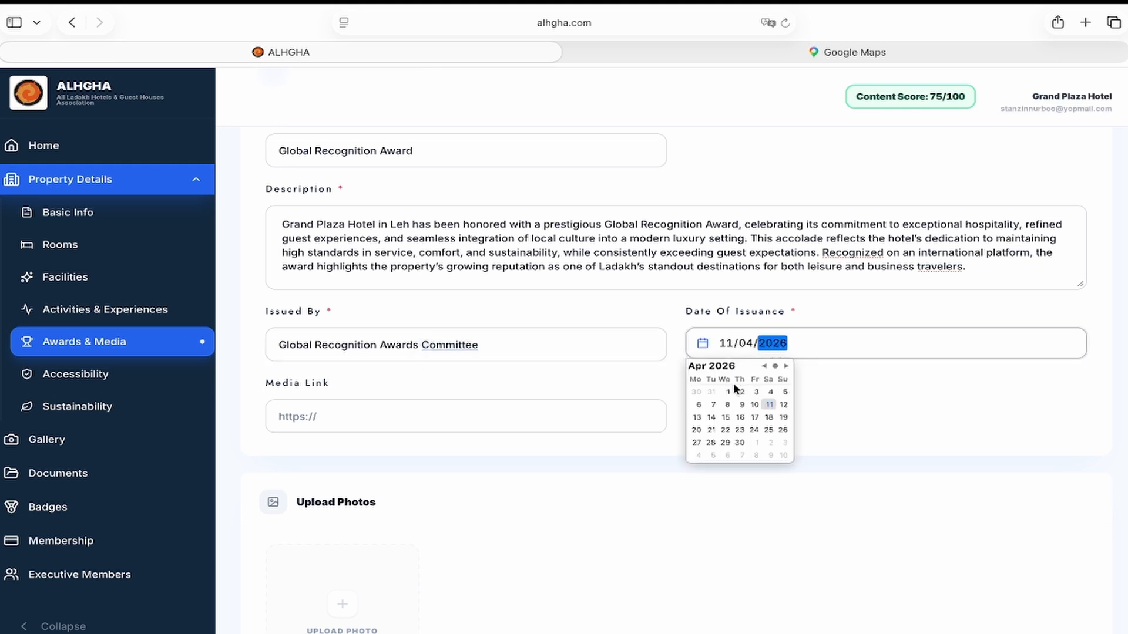
{"action": "left_click", "coordinate": [765, 364]}
{"action": "left_click", "coordinate": [784, 392]}
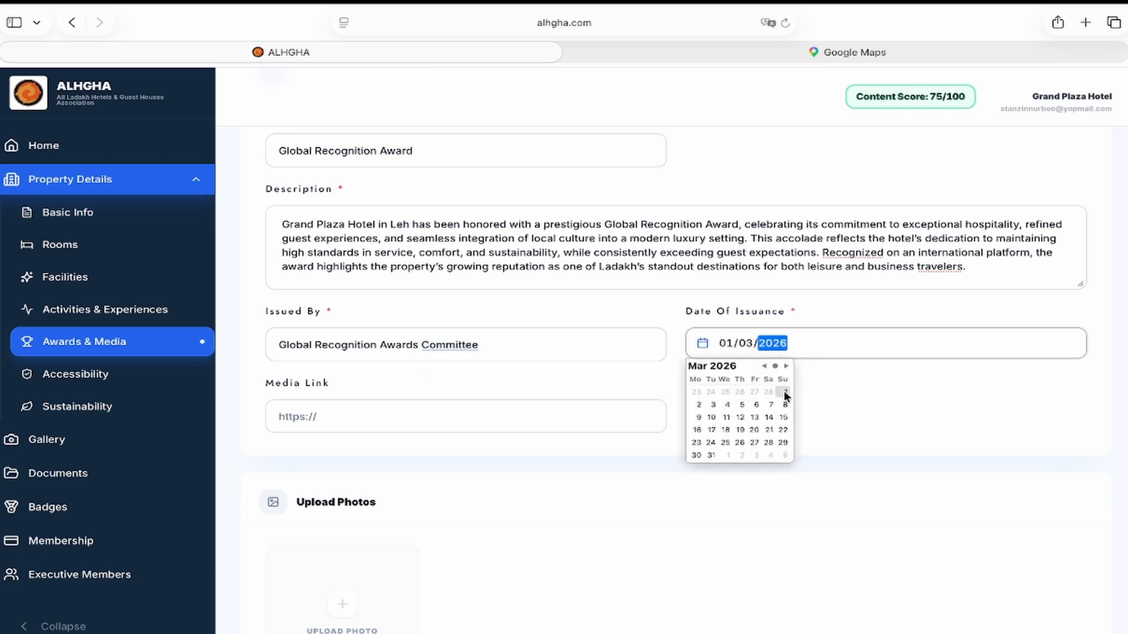
{"action": "left_click", "coordinate": [821, 397]}
Step: Add grc_cert.jpg as the award's photo with the default crop, save the information and return to the Awards & Media list
{"action": "left_click", "coordinate": [526, 419]}
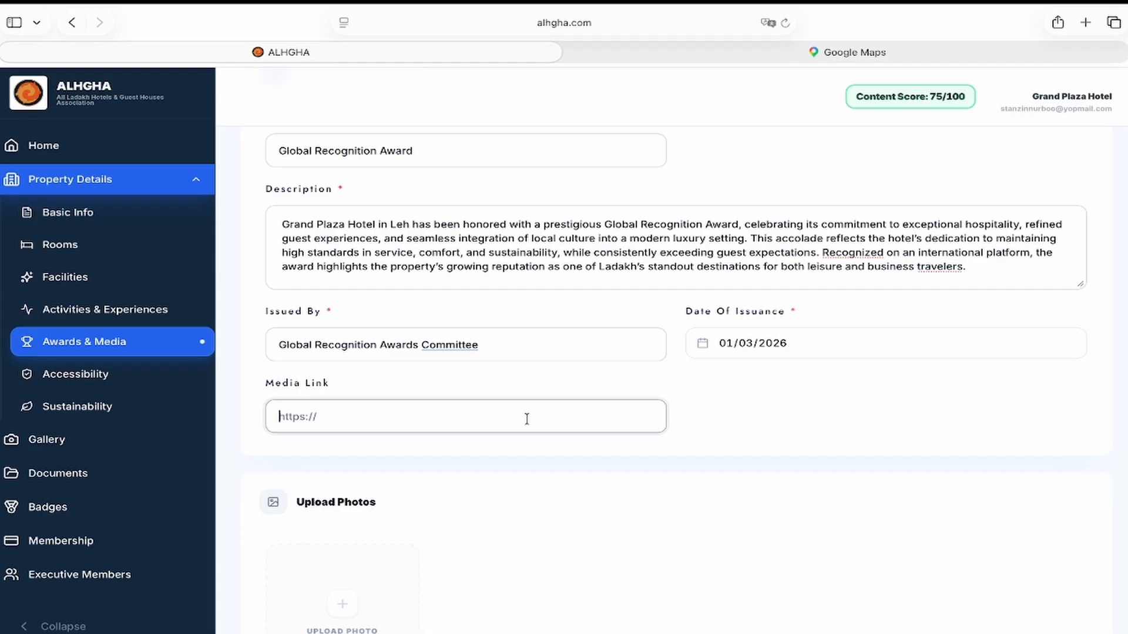
{"action": "scroll", "coordinate": [526, 418], "scroll_direction": "down", "scroll_amount": 3}
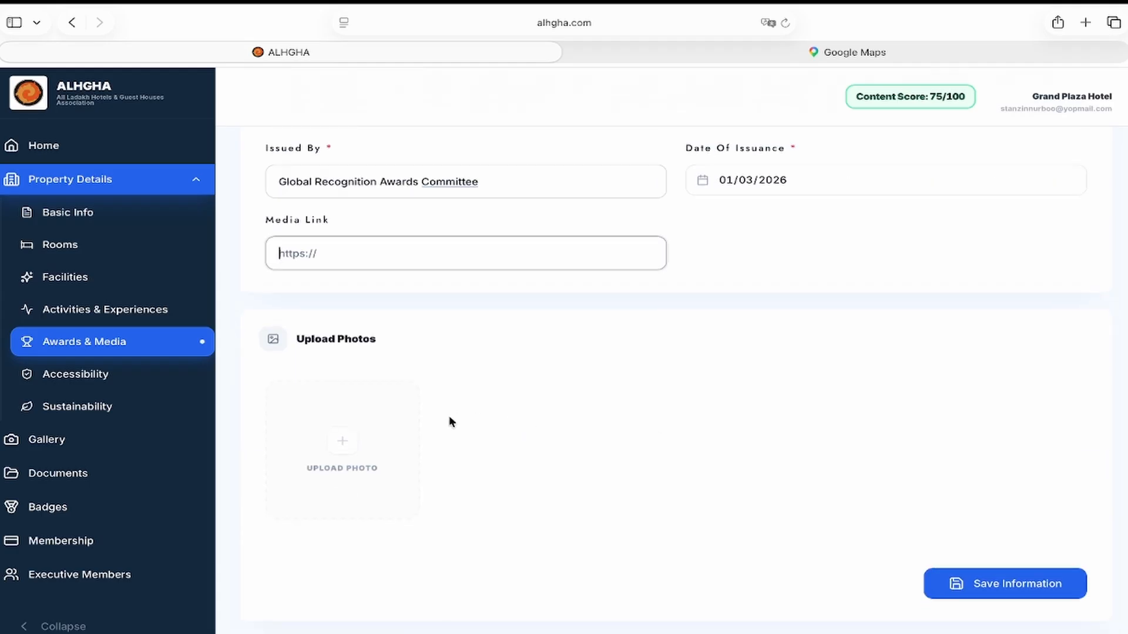
{"action": "left_click", "coordinate": [349, 443]}
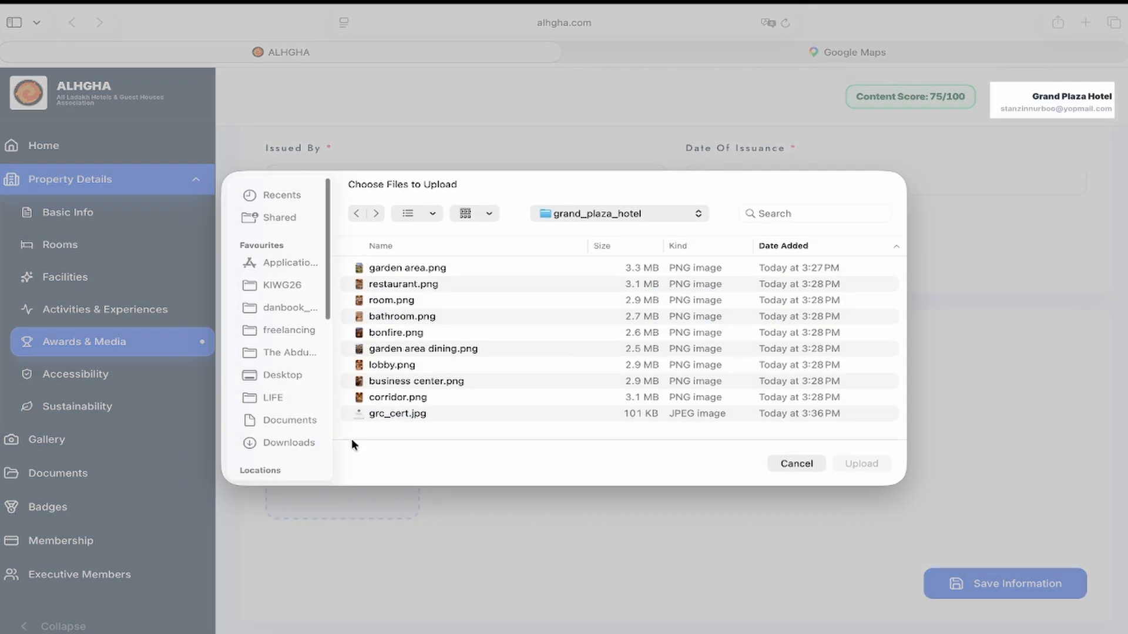
{"action": "left_click", "coordinate": [437, 415]}
{"action": "double_click", "coordinate": [437, 414]}
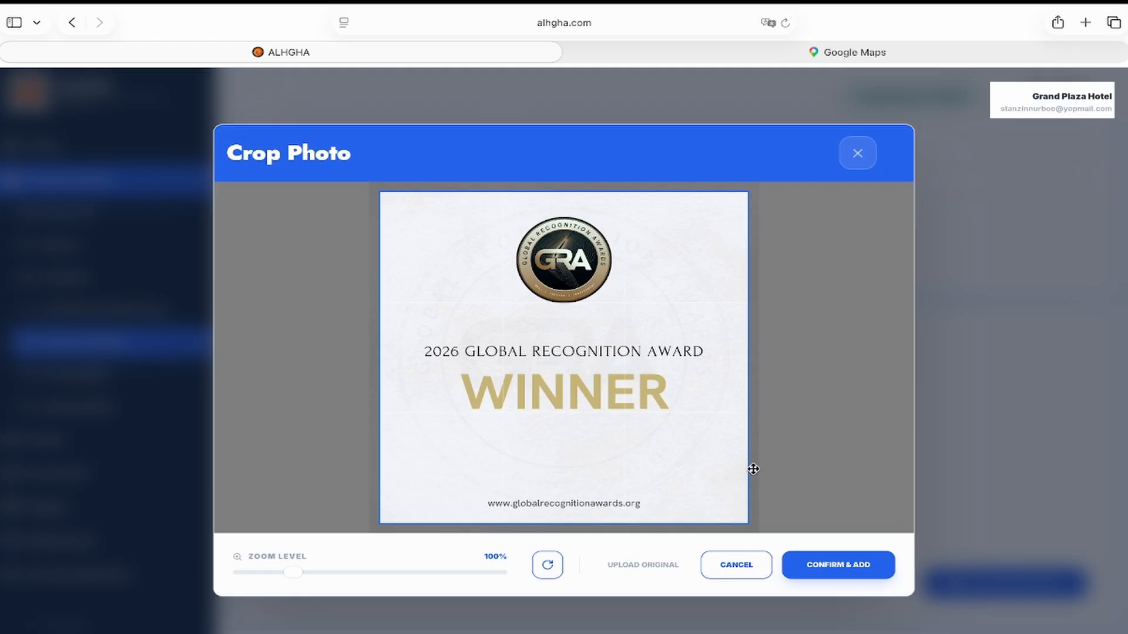
{"action": "left_click", "coordinate": [832, 564]}
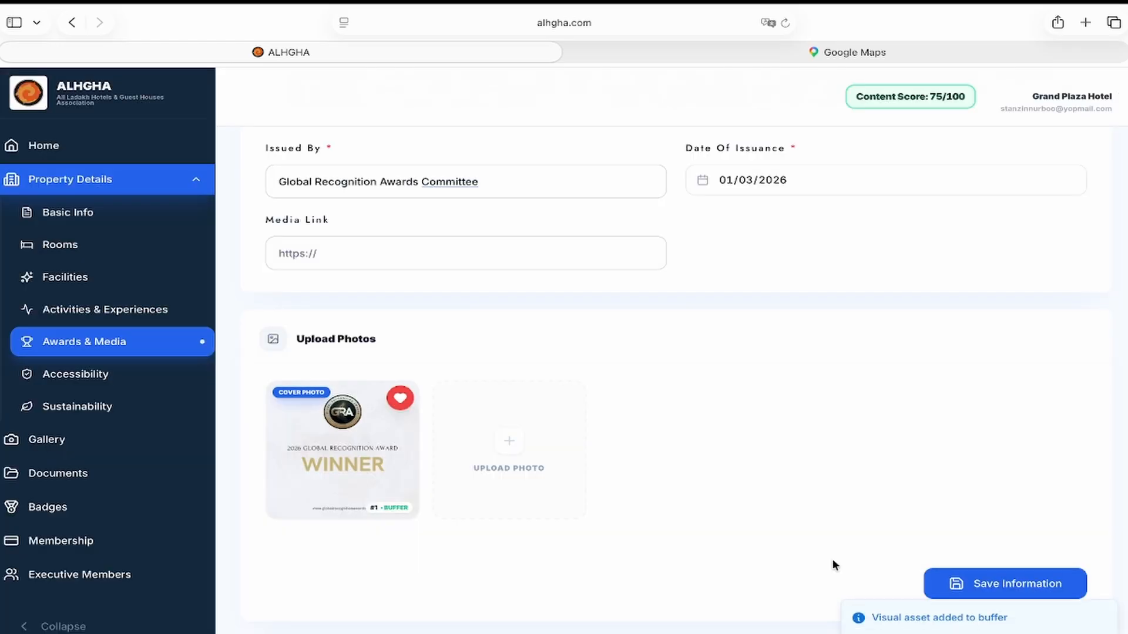
{"action": "left_click", "coordinate": [966, 585]}
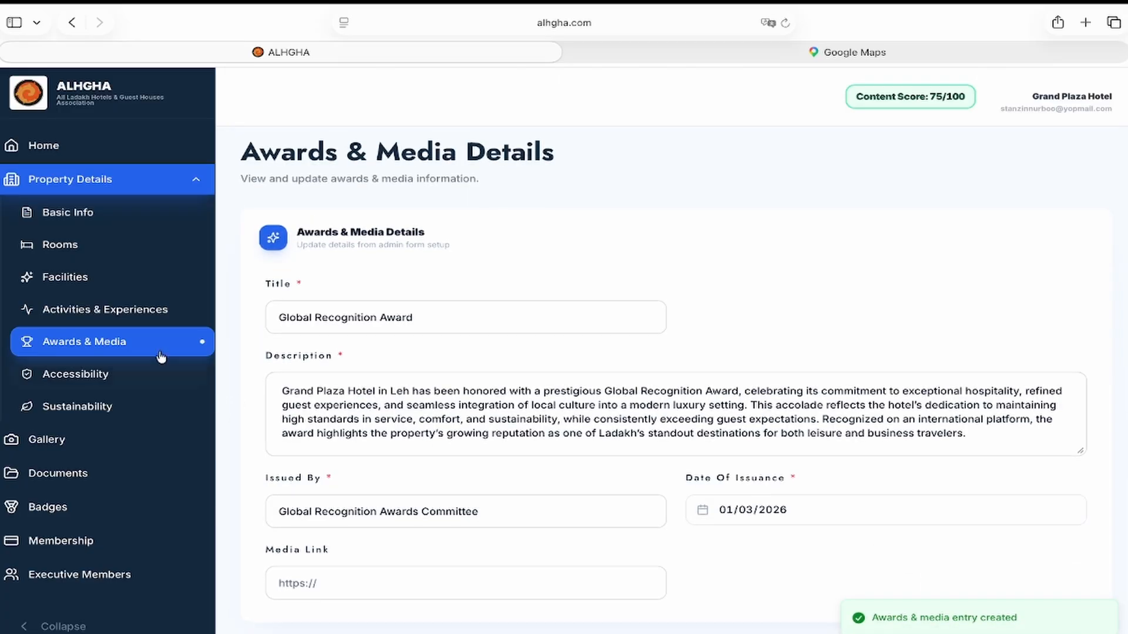
{"action": "left_click", "coordinate": [161, 350]}
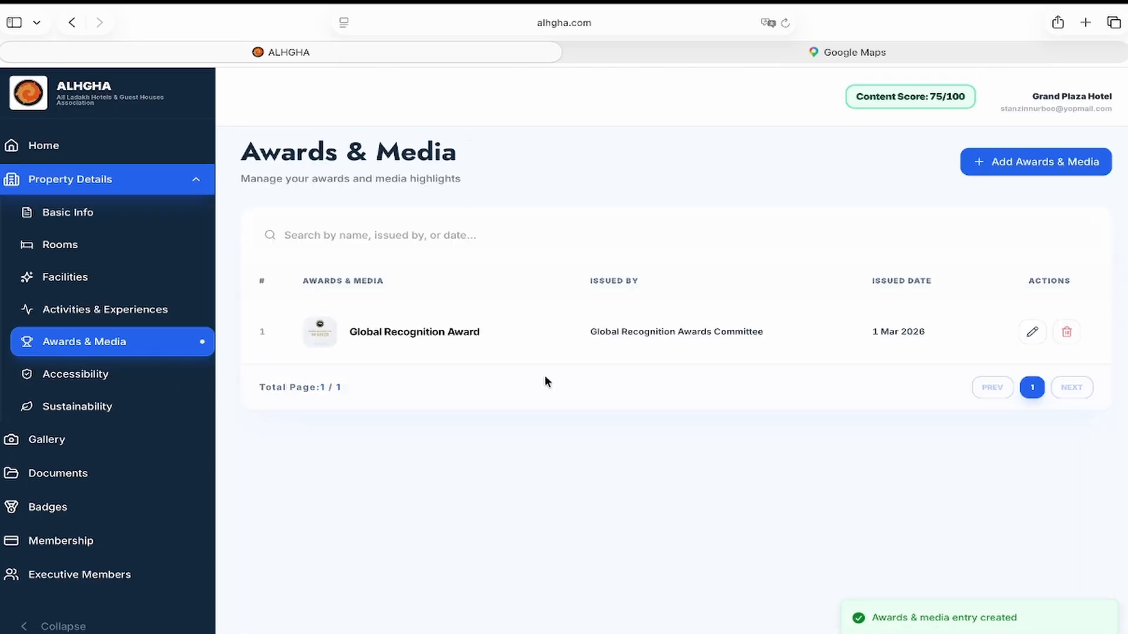
Step: Permanently delete the Global Recognition Award post from the ALHGHA feed on the home page
{"action": "left_click", "coordinate": [118, 153]}
{"action": "scroll", "coordinate": [758, 311], "scroll_direction": "down", "scroll_amount": 3}
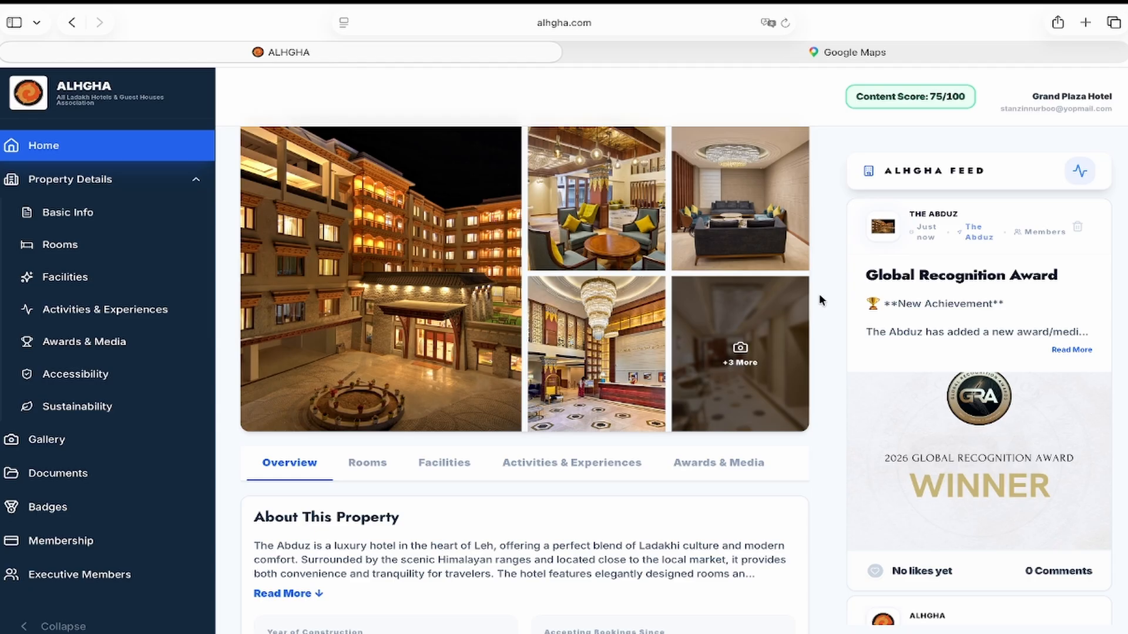
{"action": "left_click", "coordinate": [1077, 227]}
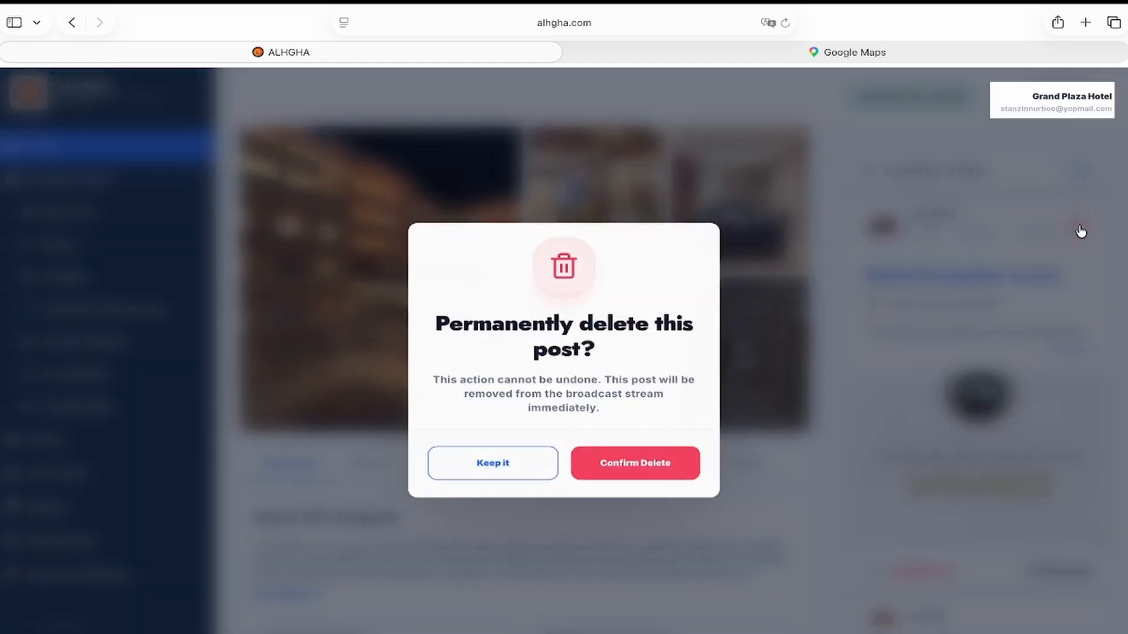
{"action": "left_click", "coordinate": [688, 465]}
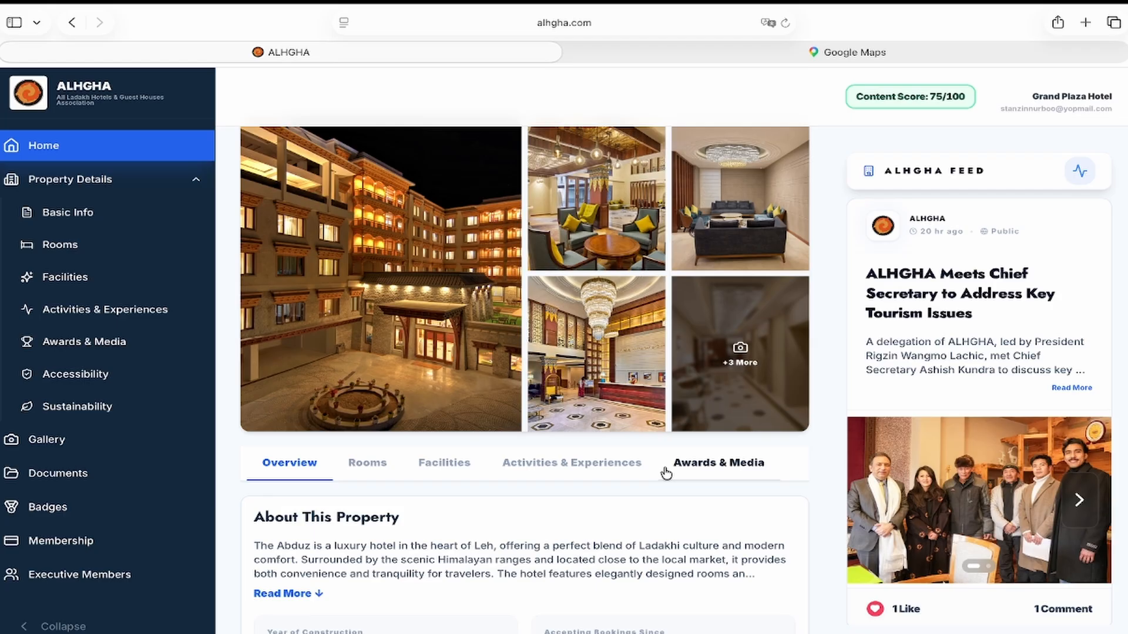
Step: Start a new accessibility entry for the property in the General Accessibility category
{"action": "left_click", "coordinate": [131, 350]}
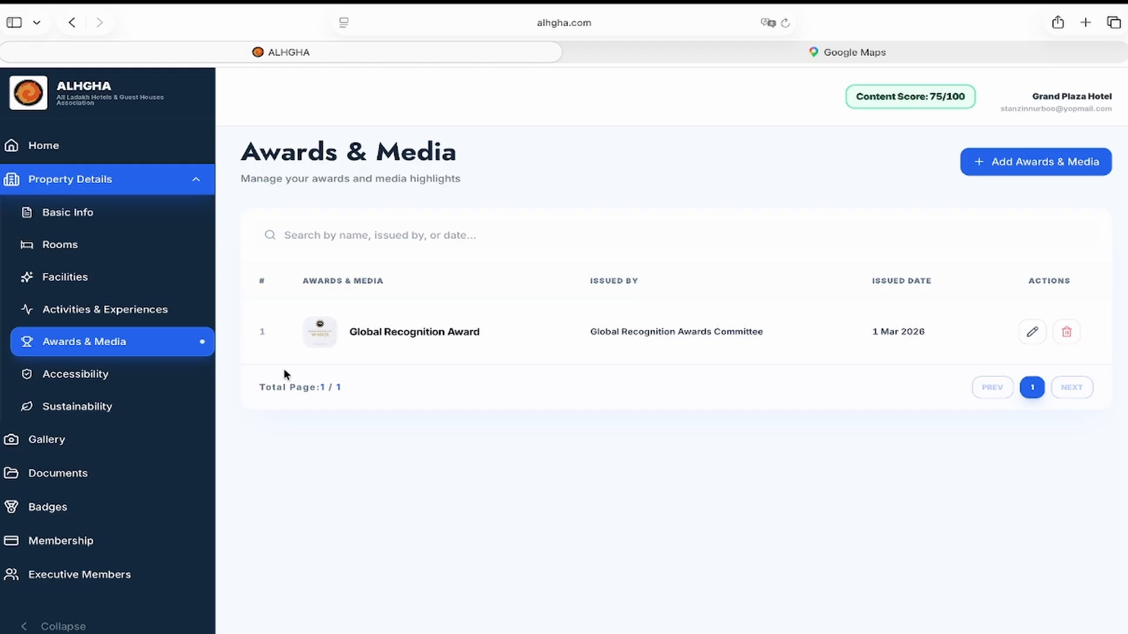
{"action": "left_click", "coordinate": [198, 382]}
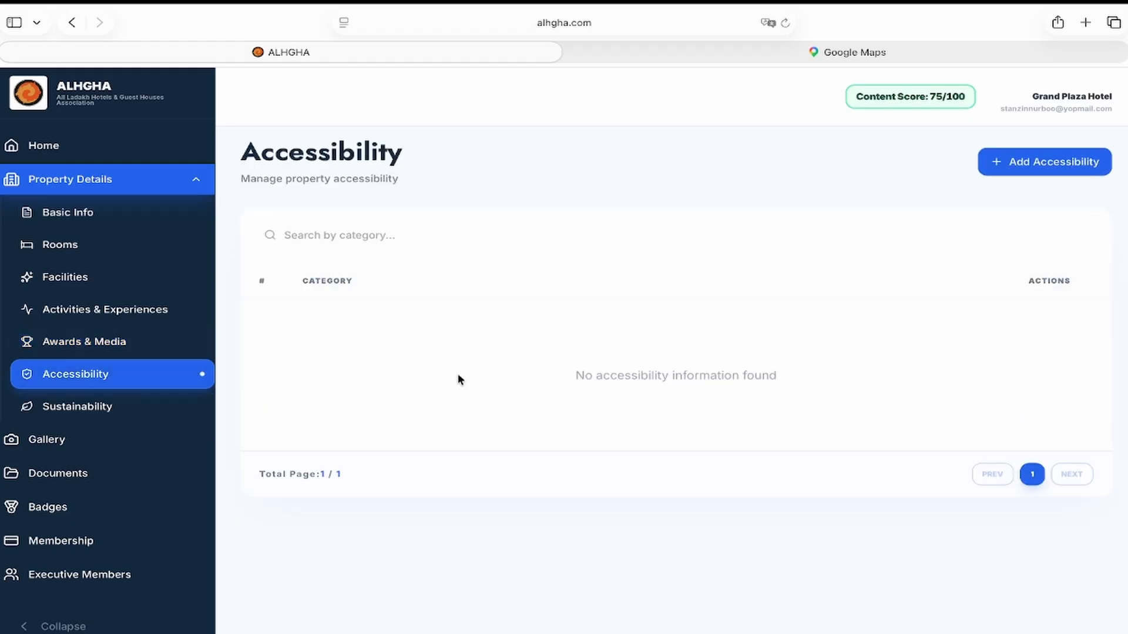
{"action": "left_click_drag", "start_coordinate": [585, 375], "coordinate": [758, 374]}
{"action": "left_click", "coordinate": [758, 373]}
{"action": "left_click", "coordinate": [1063, 161]}
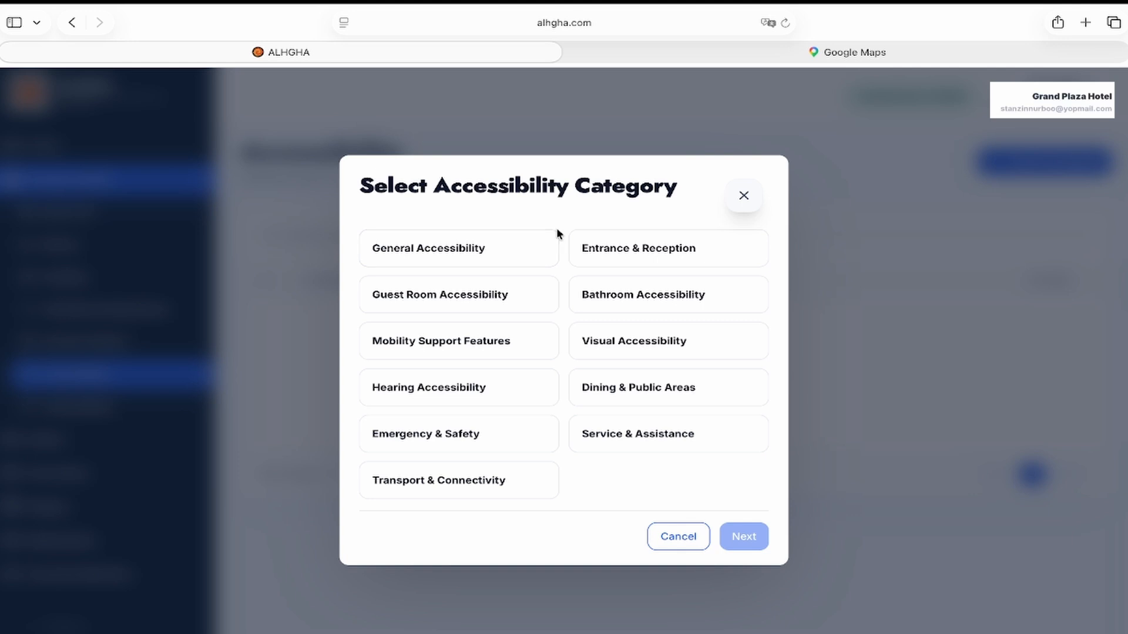
{"action": "left_click", "coordinate": [536, 249]}
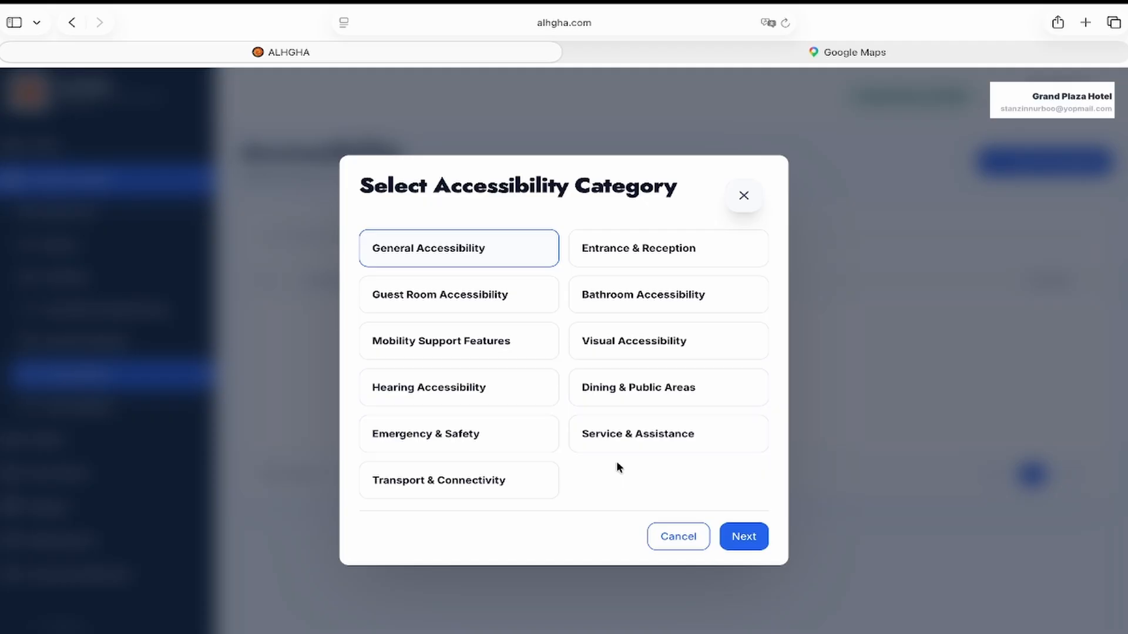
{"action": "left_click", "coordinate": [753, 544]}
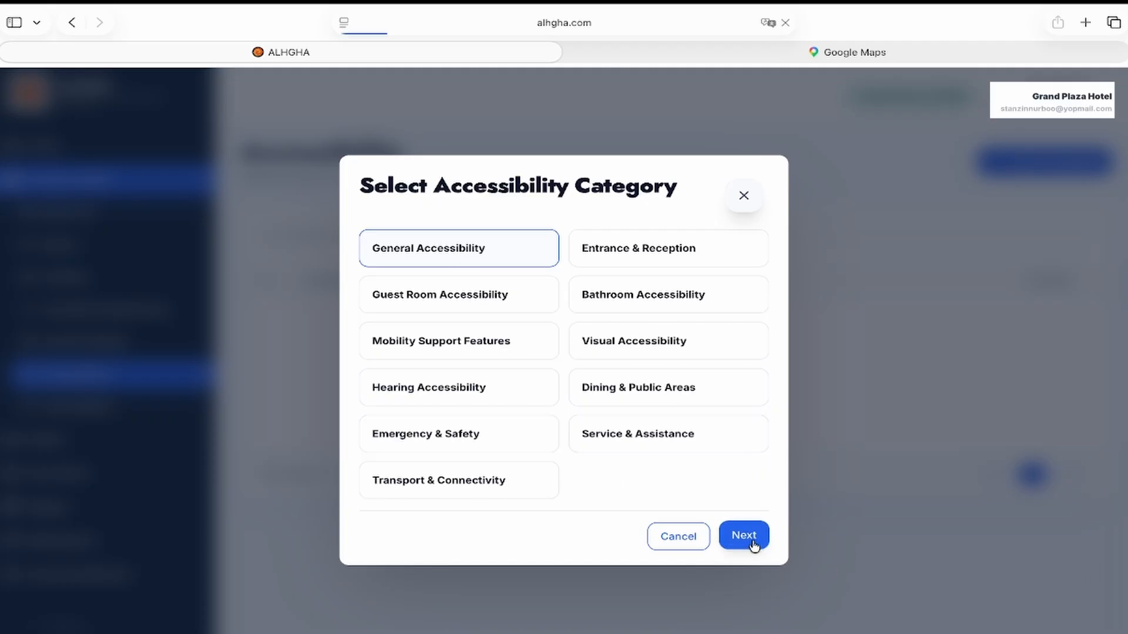
{"action": "scroll", "coordinate": [508, 253], "scroll_direction": "down", "scroll_amount": 1}
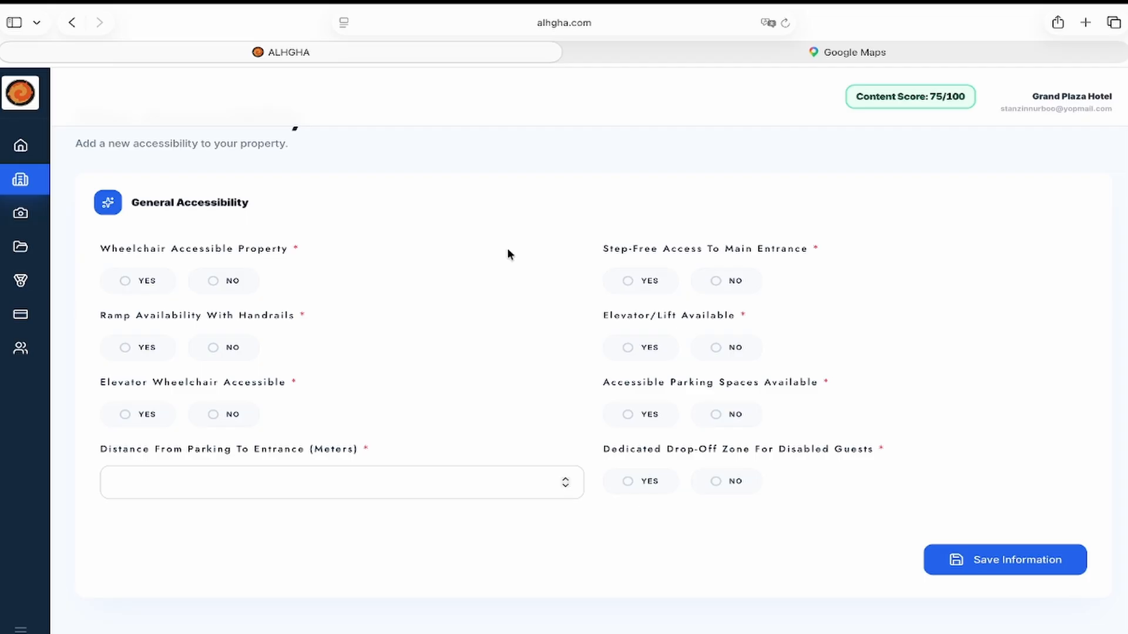
{"action": "scroll", "coordinate": [305, 231], "scroll_direction": "up", "scroll_amount": 1}
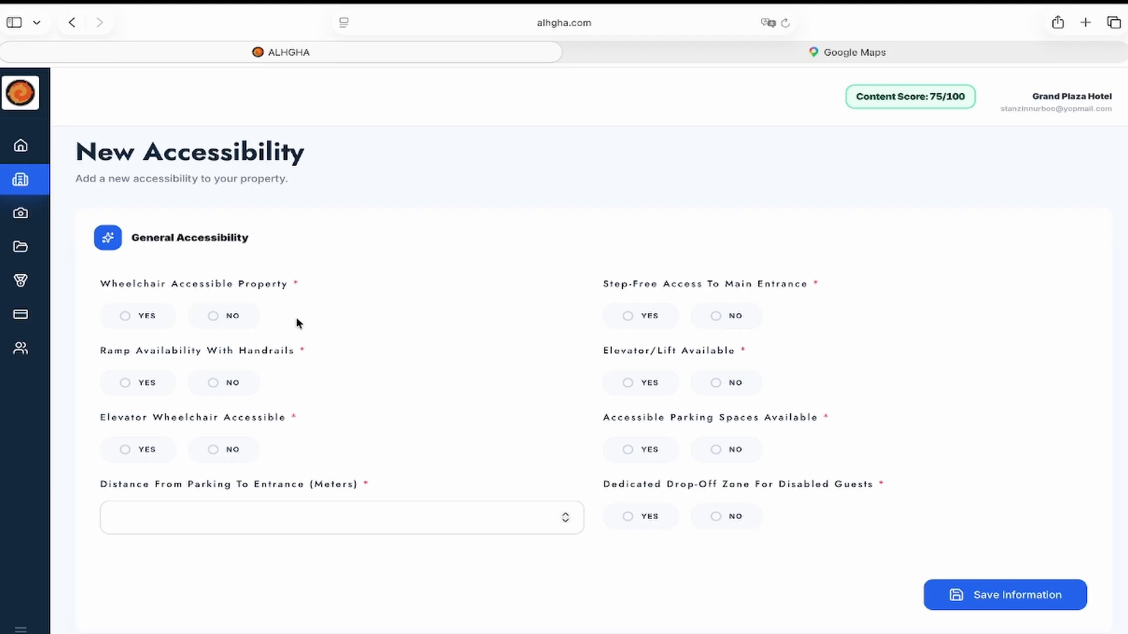
Step: Set wheelchair accessible property to Yes, ramp with handrails to No, elevator wheelchair accessible to Yes, and parking-to-entrance distance to 40 meters
{"action": "left_click", "coordinate": [148, 318]}
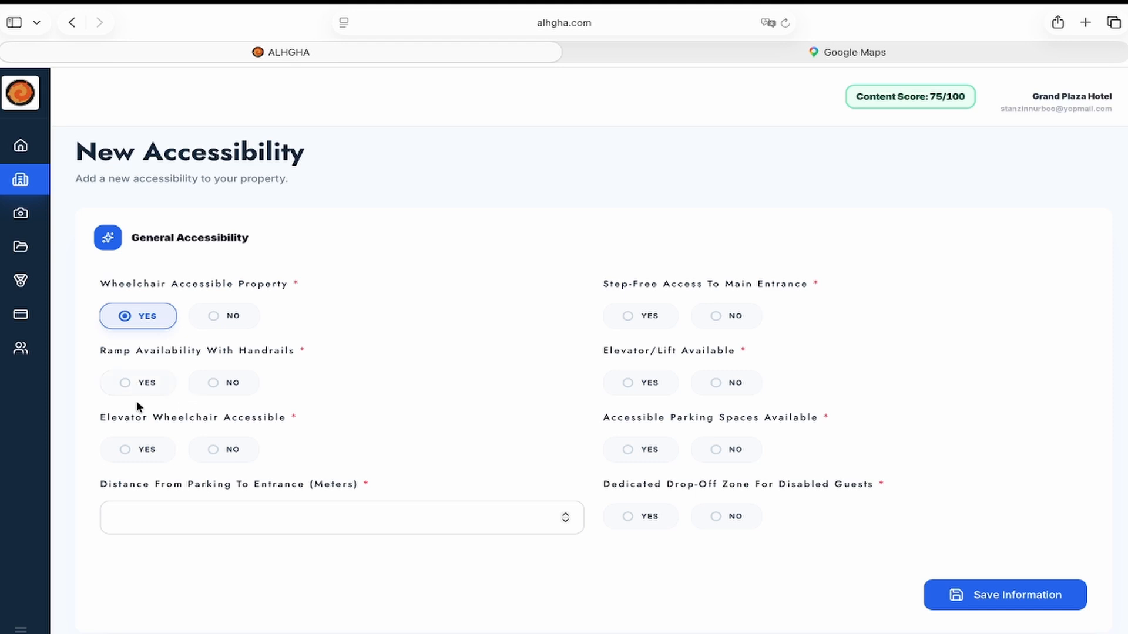
{"action": "left_click", "coordinate": [238, 384]}
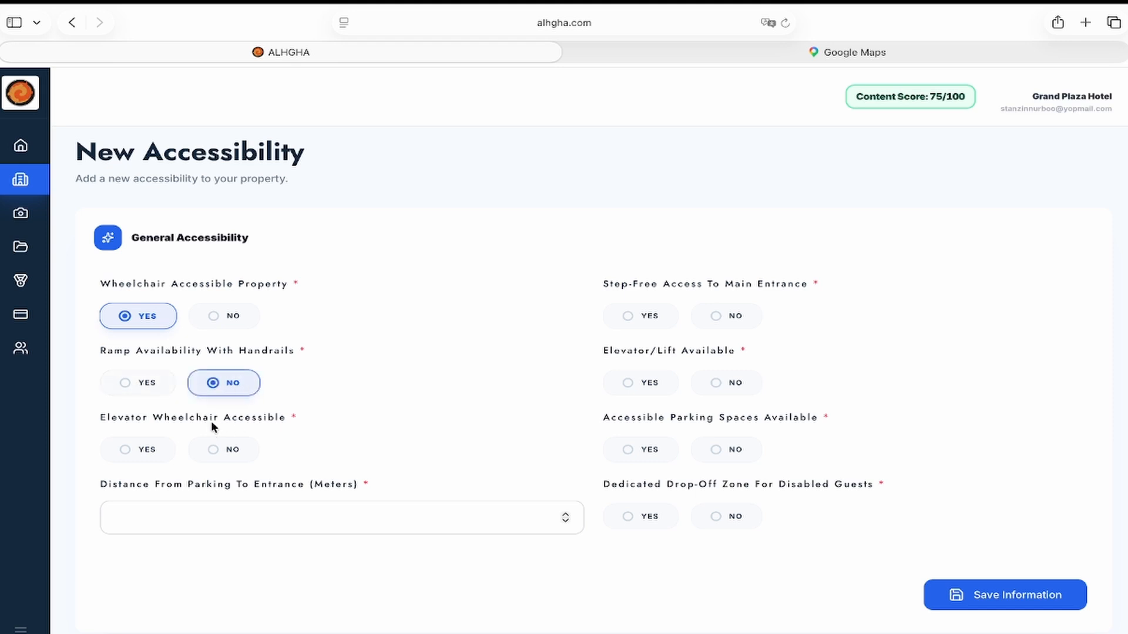
{"action": "left_click", "coordinate": [157, 457]}
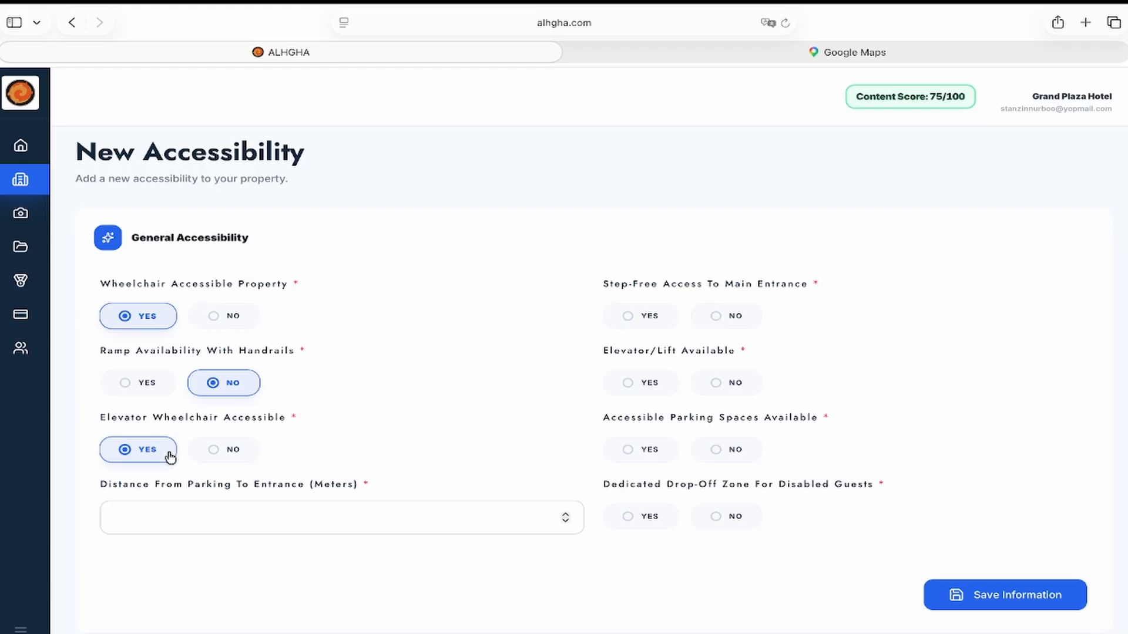
{"action": "left_click", "coordinate": [376, 521]}
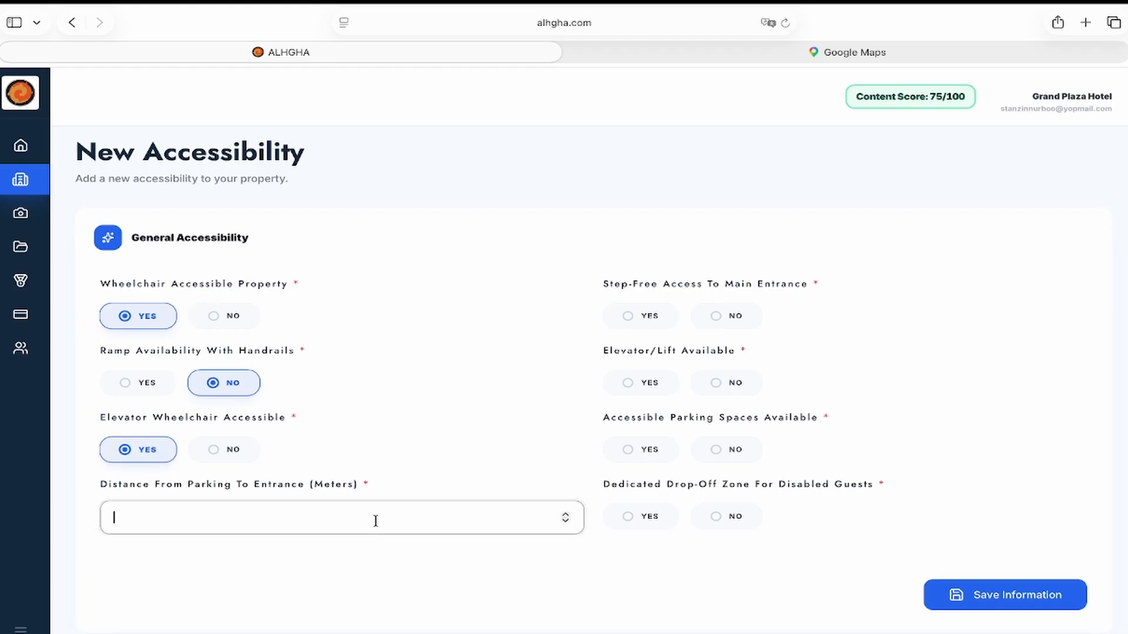
{"action": "type", "text": "40"}
Step: Set step-free access, elevator/lift and accessible parking spaces to Yes, and dedicated drop-off zone for disabled guests to No
{"action": "left_click", "coordinate": [649, 324]}
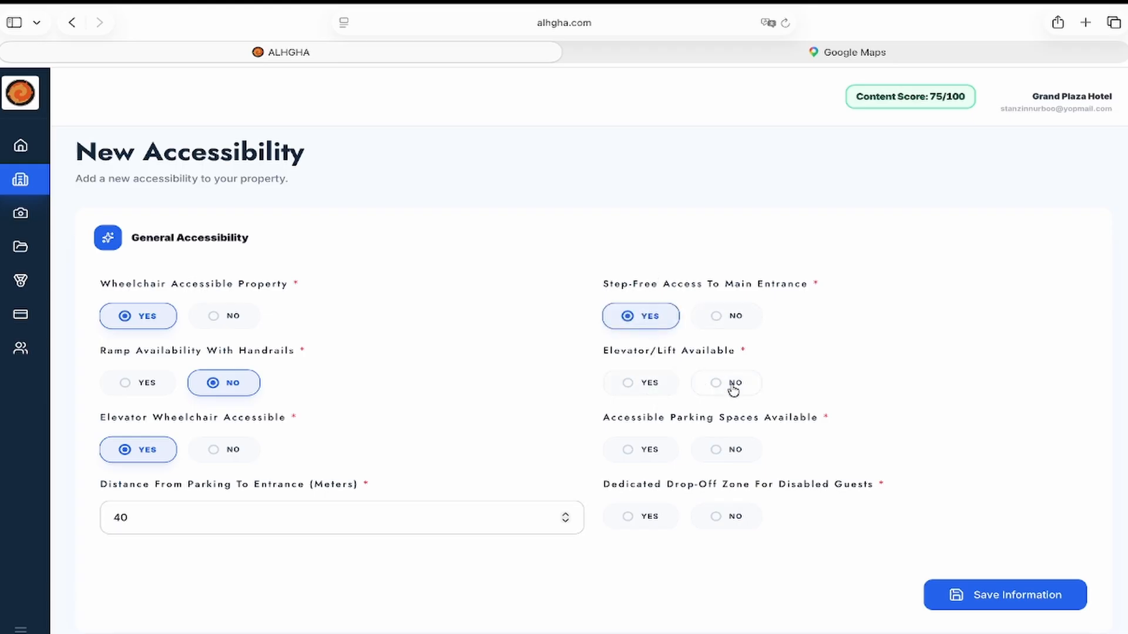
{"action": "left_click", "coordinate": [653, 387]}
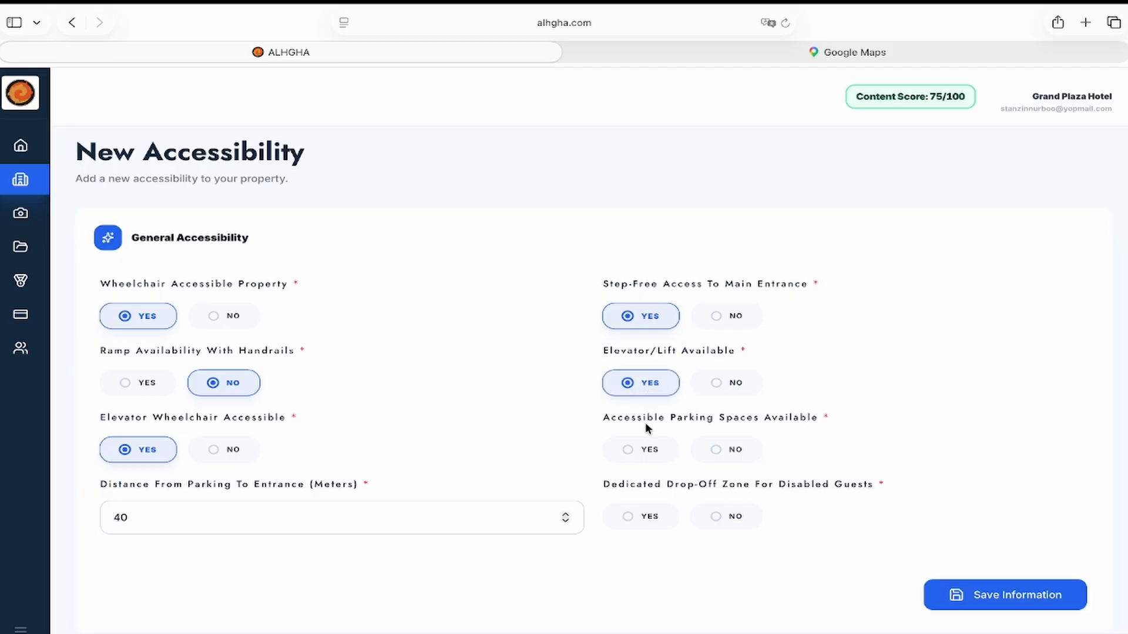
{"action": "left_click", "coordinate": [649, 452]}
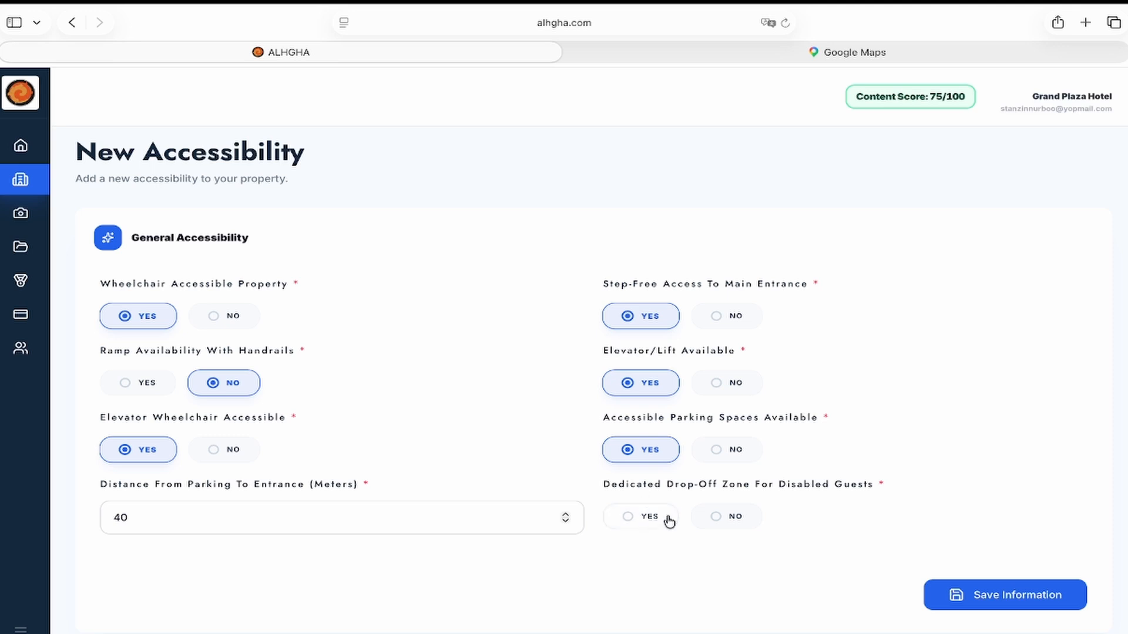
{"action": "left_click", "coordinate": [717, 521]}
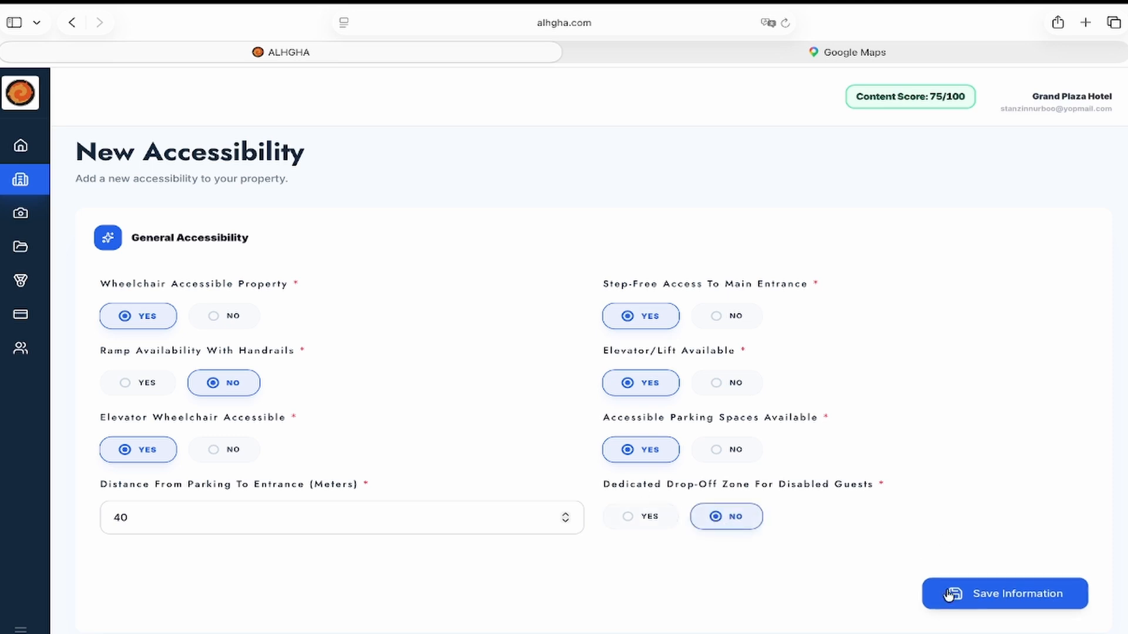
Step: Save the General Accessibility information and return to the Accessibility list
{"action": "scroll", "coordinate": [946, 587], "scroll_direction": "down", "scroll_amount": 2}
{"action": "left_click", "coordinate": [1008, 540]}
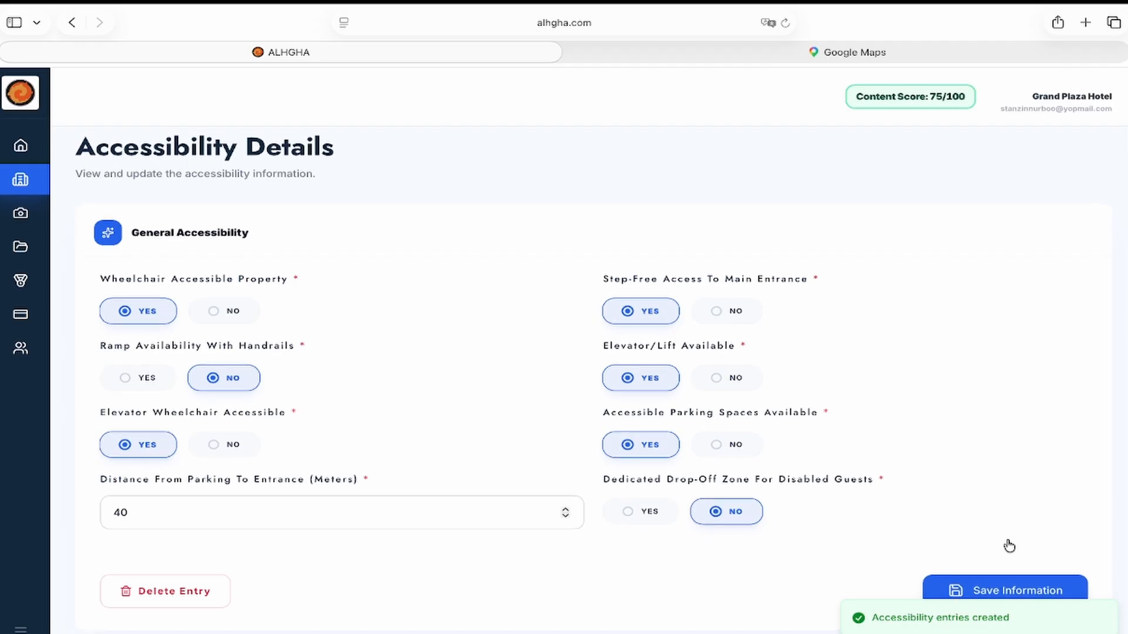
{"action": "mouse_move", "coordinate": [47, 206]}
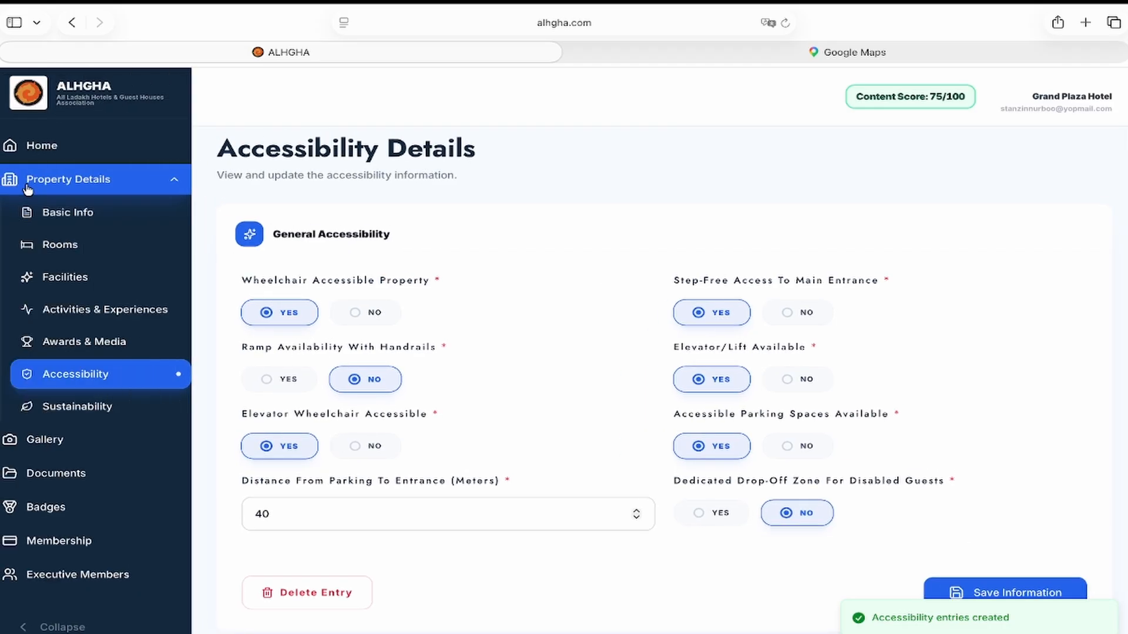
{"action": "left_click", "coordinate": [165, 386]}
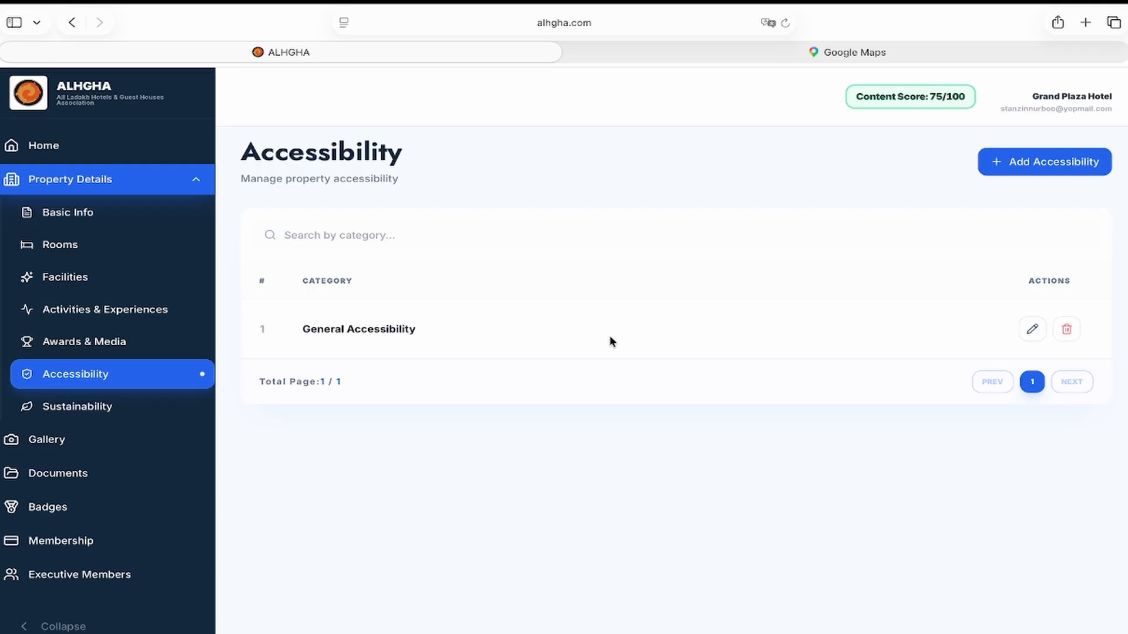
Step: Start a new sustainability entry for the property in the Energy Management category
{"action": "left_click", "coordinate": [146, 411]}
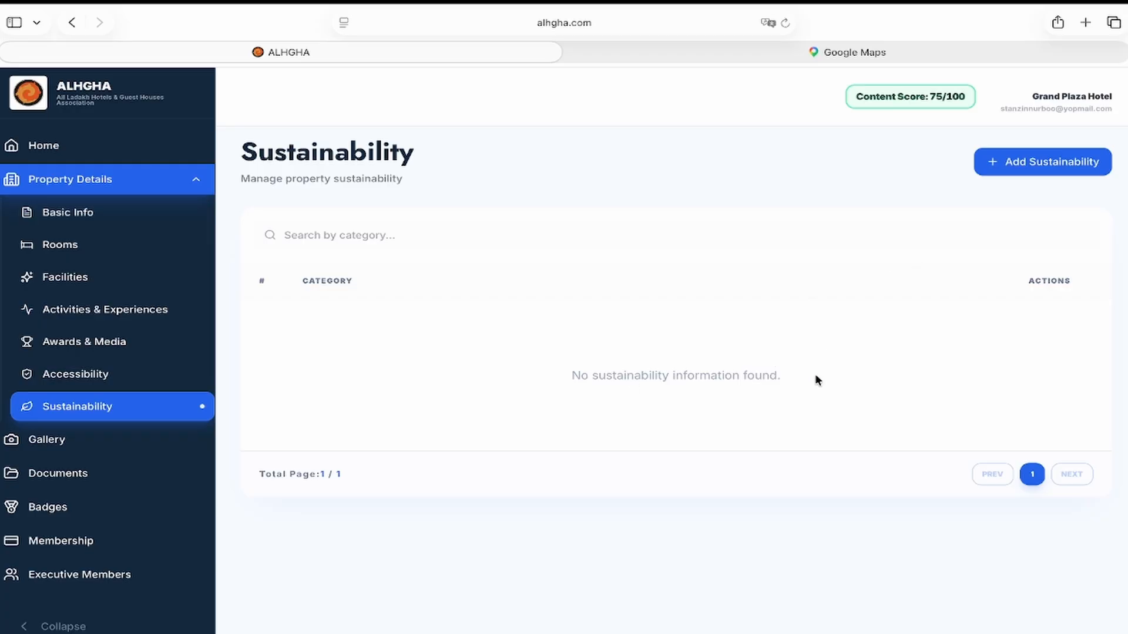
{"action": "left_click", "coordinate": [1037, 170]}
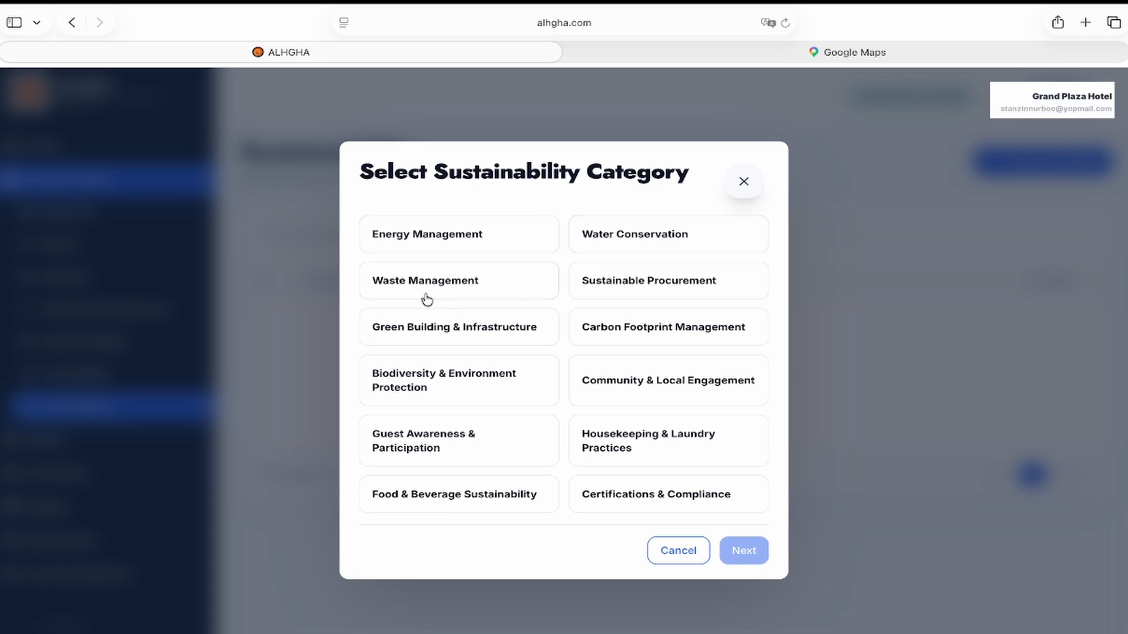
{"action": "left_click", "coordinate": [602, 495]}
{"action": "left_click", "coordinate": [602, 494]}
{"action": "left_click", "coordinate": [514, 239]}
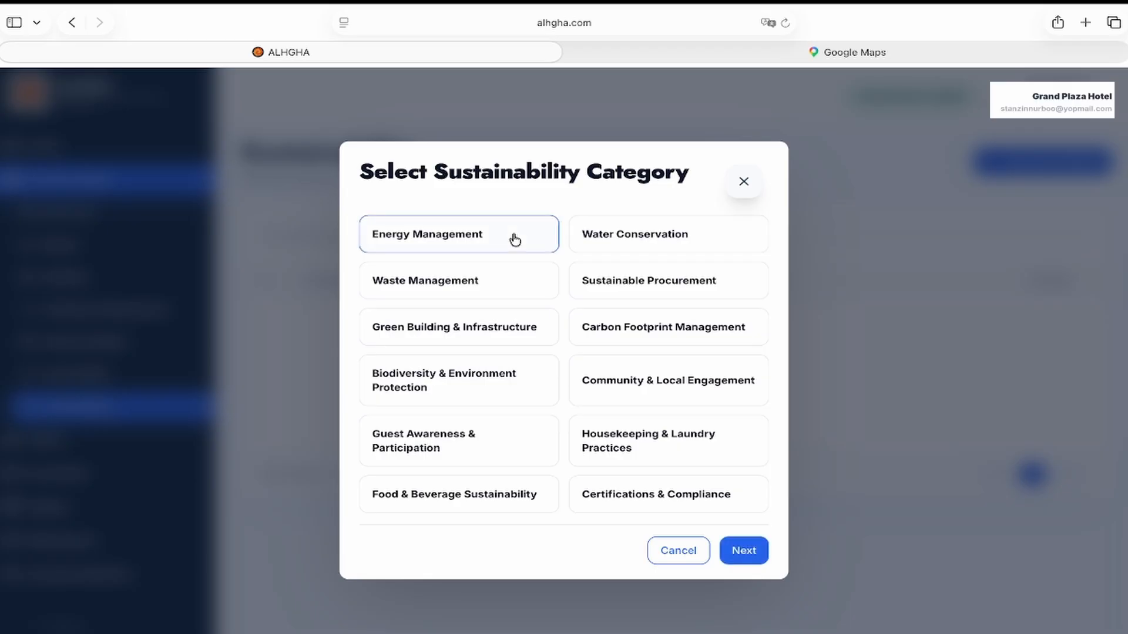
{"action": "left_click", "coordinate": [747, 555]}
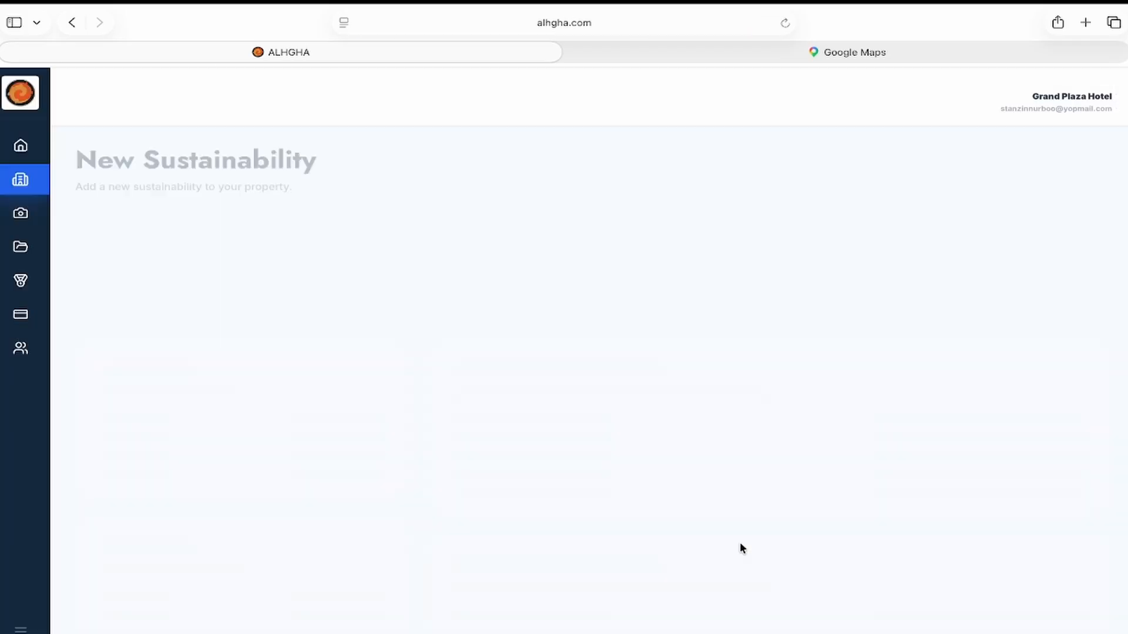
Step: Set LED lighting and energy-efficient appliances to Yes, solar water heating system to No, and backup power source to Diesel
{"action": "scroll", "coordinate": [289, 249], "scroll_direction": "down", "scroll_amount": 2}
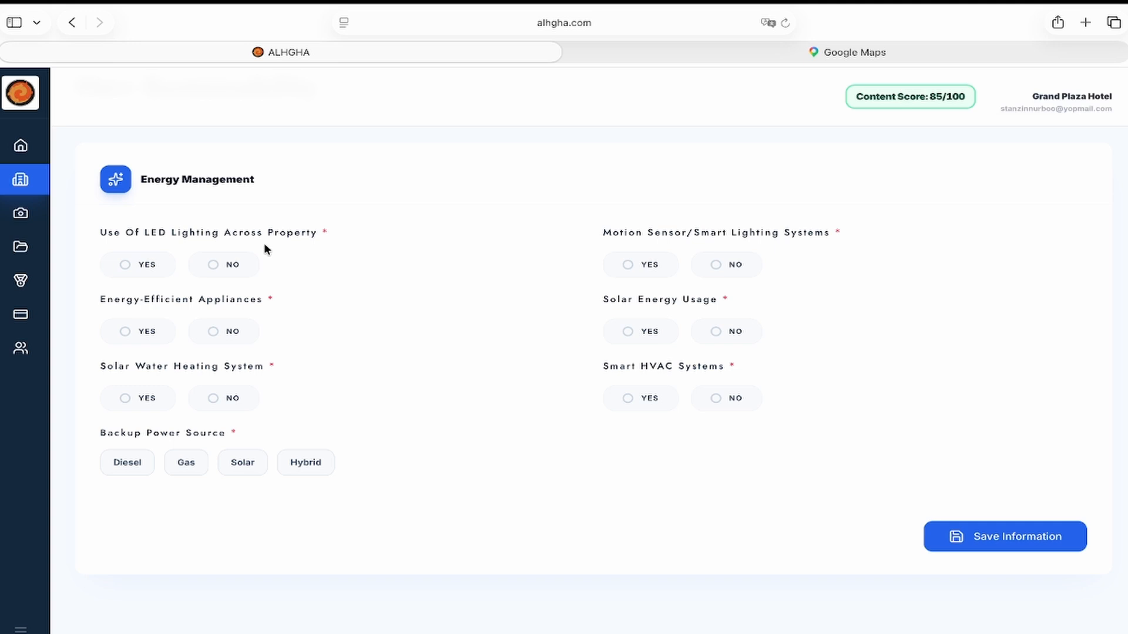
{"action": "left_click", "coordinate": [142, 264]}
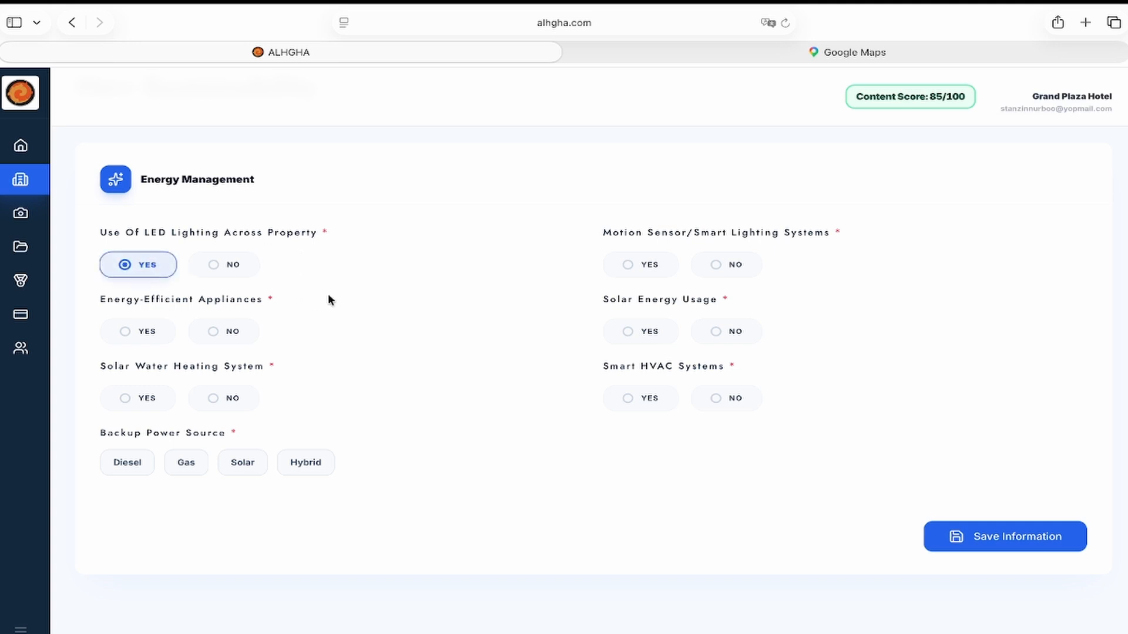
{"action": "left_click", "coordinate": [148, 335]}
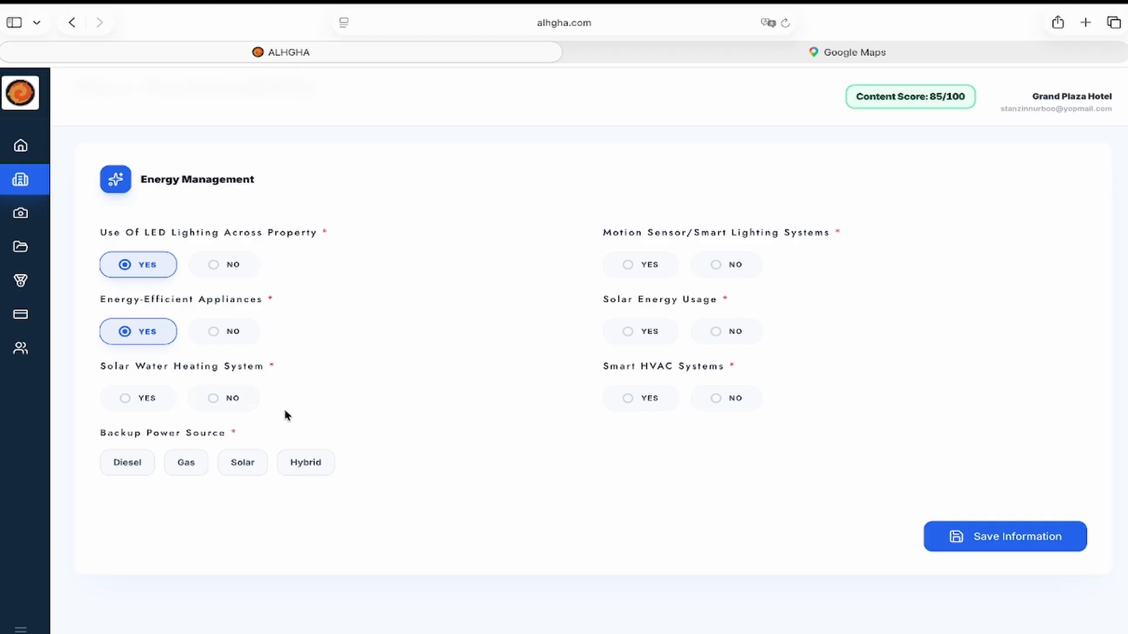
{"action": "left_click", "coordinate": [241, 404]}
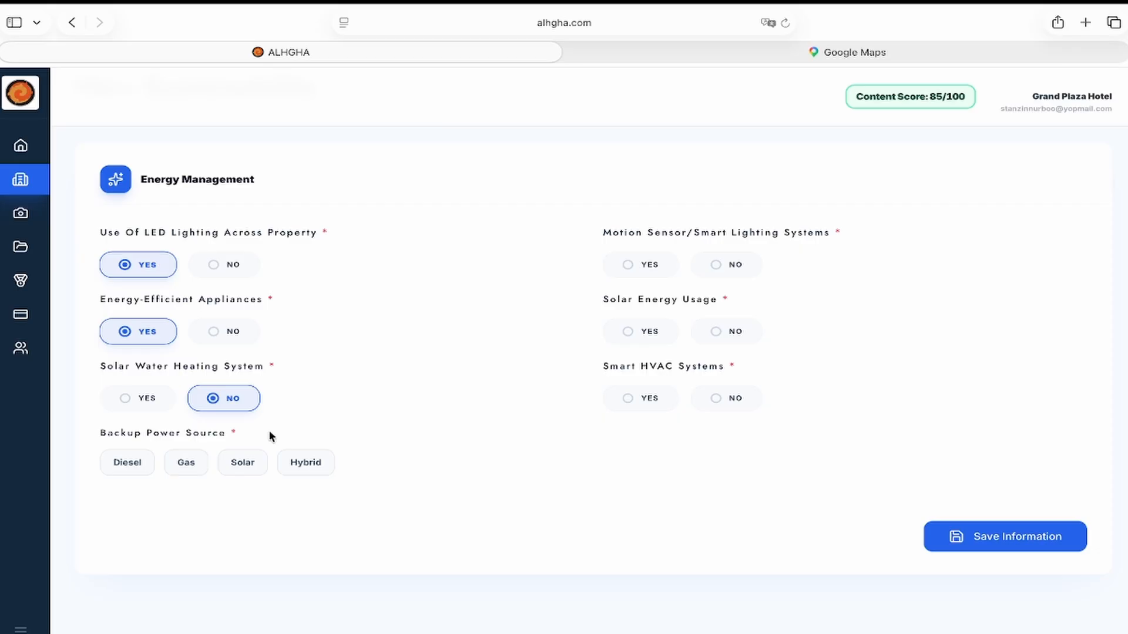
{"action": "left_click", "coordinate": [127, 465]}
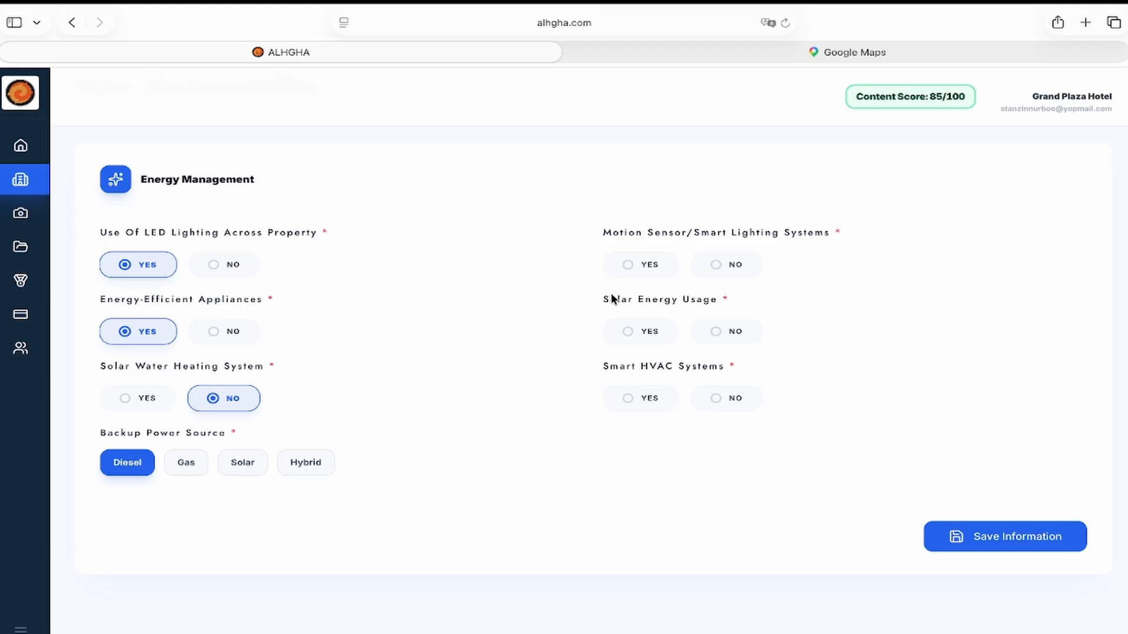
Step: Set motion sensor/smart lighting systems to Yes, solar energy usage to No, and smart HVAC systems to Yes
{"action": "left_click", "coordinate": [654, 269]}
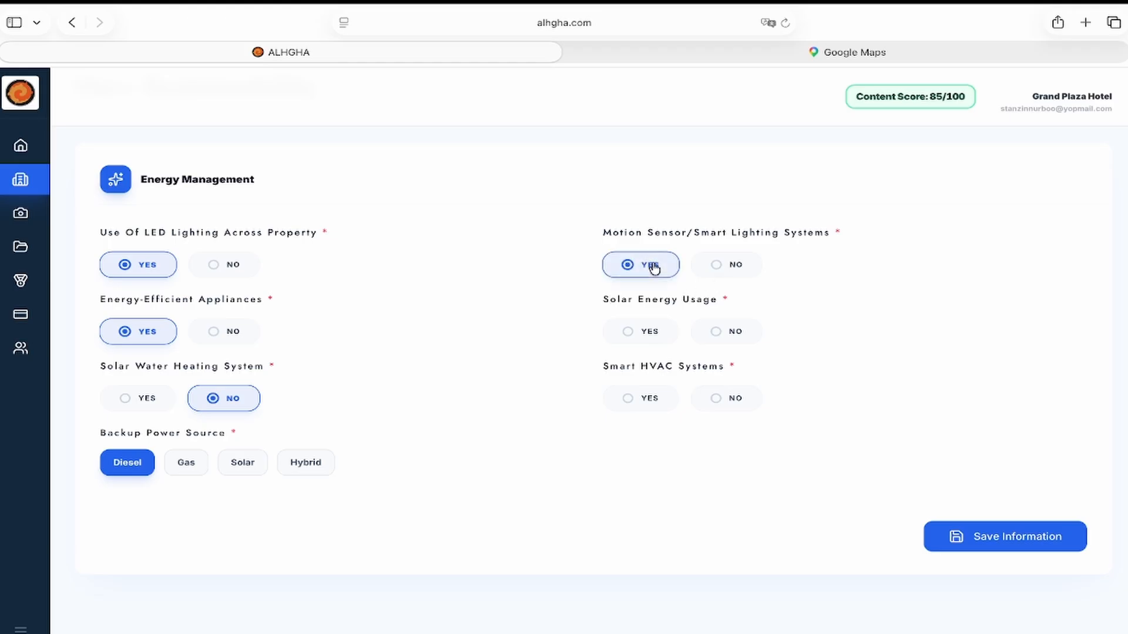
{"action": "left_click", "coordinate": [745, 341]}
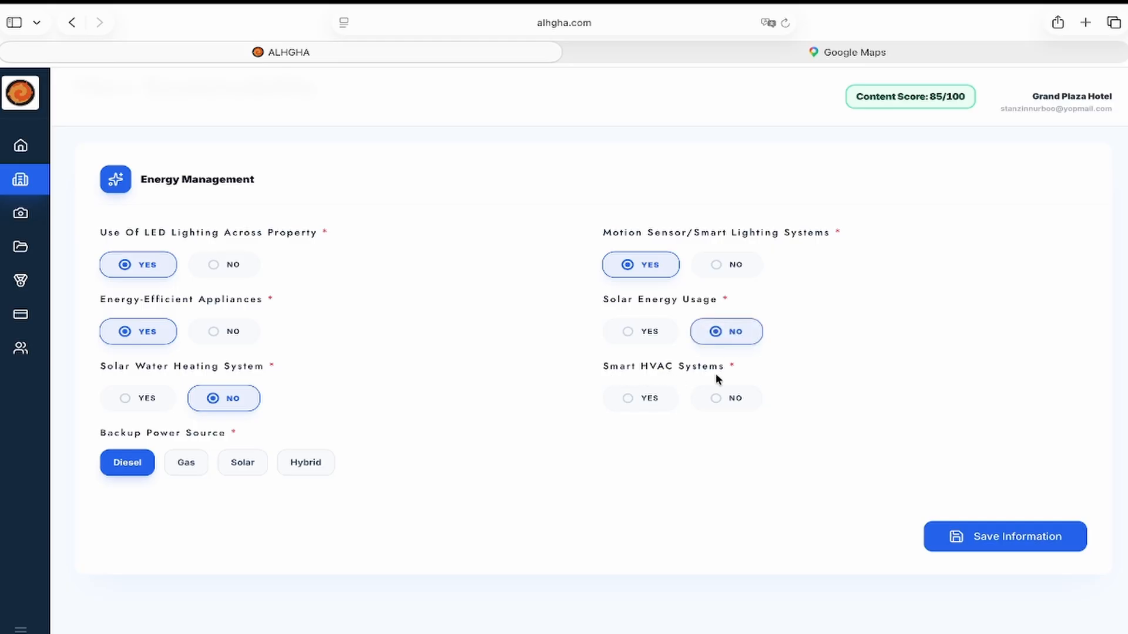
{"action": "left_click", "coordinate": [647, 399]}
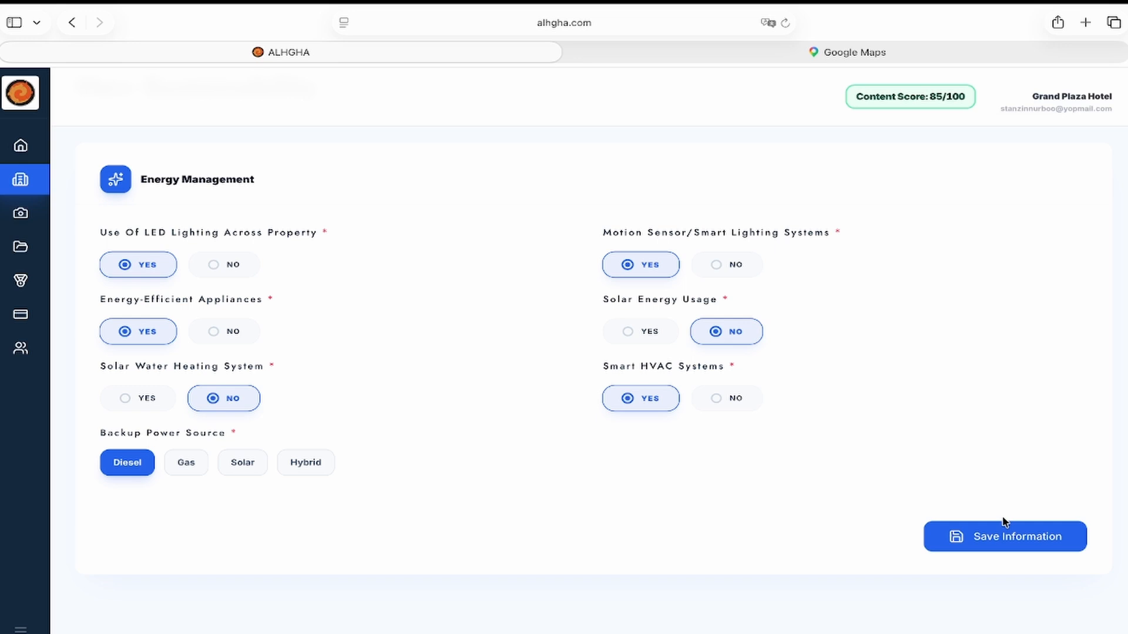
Step: Save the Energy Management information and return to the Sustainability list
{"action": "left_click", "coordinate": [1019, 536]}
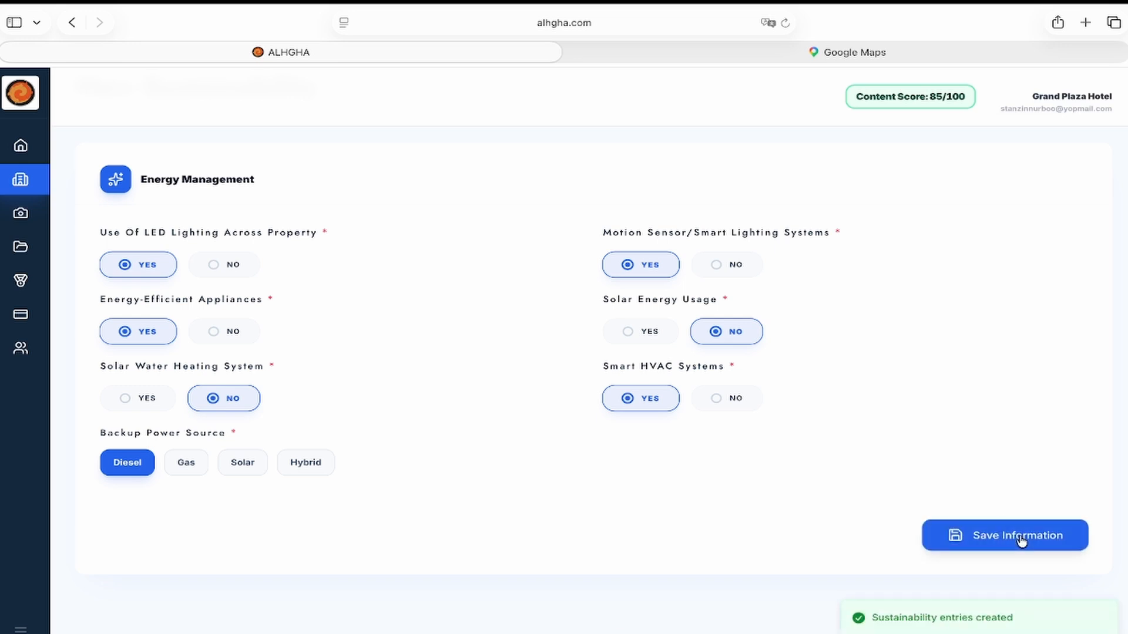
{"action": "left_click", "coordinate": [7, 178]}
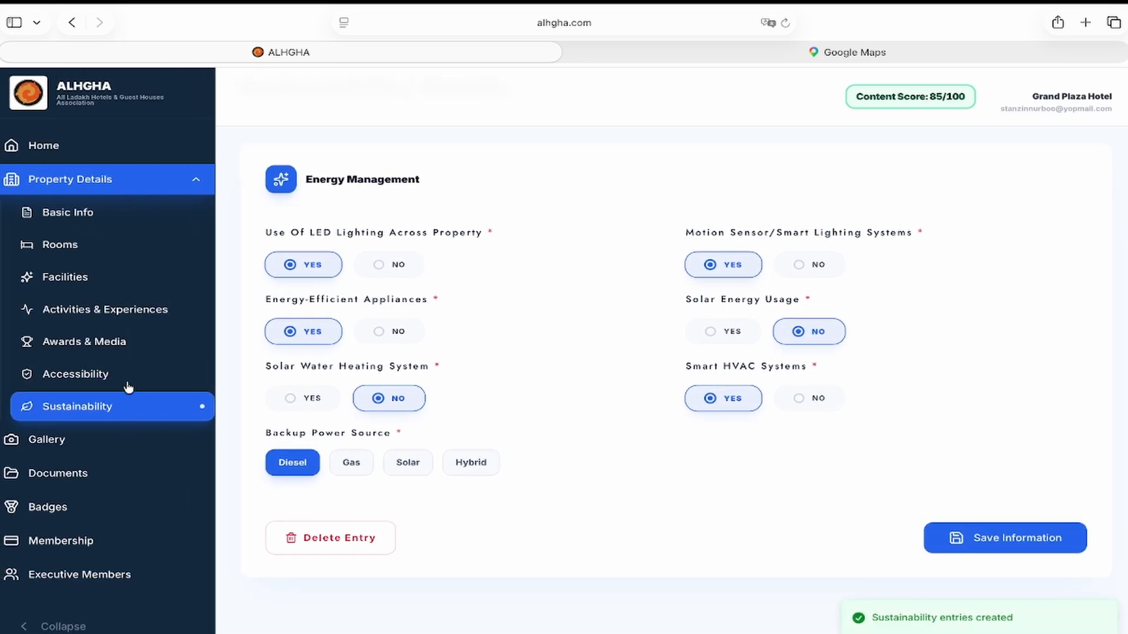
{"action": "left_click", "coordinate": [130, 403]}
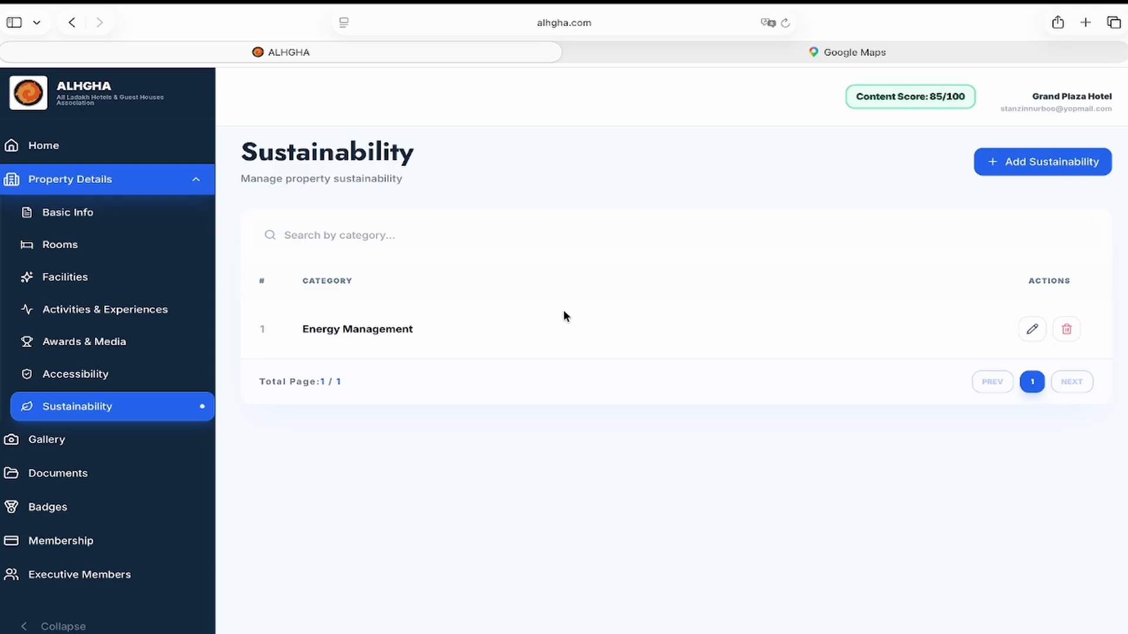
Step: Add garden area.png to the Property Portfolio in the property gallery with the default crop
{"action": "left_click", "coordinate": [160, 440]}
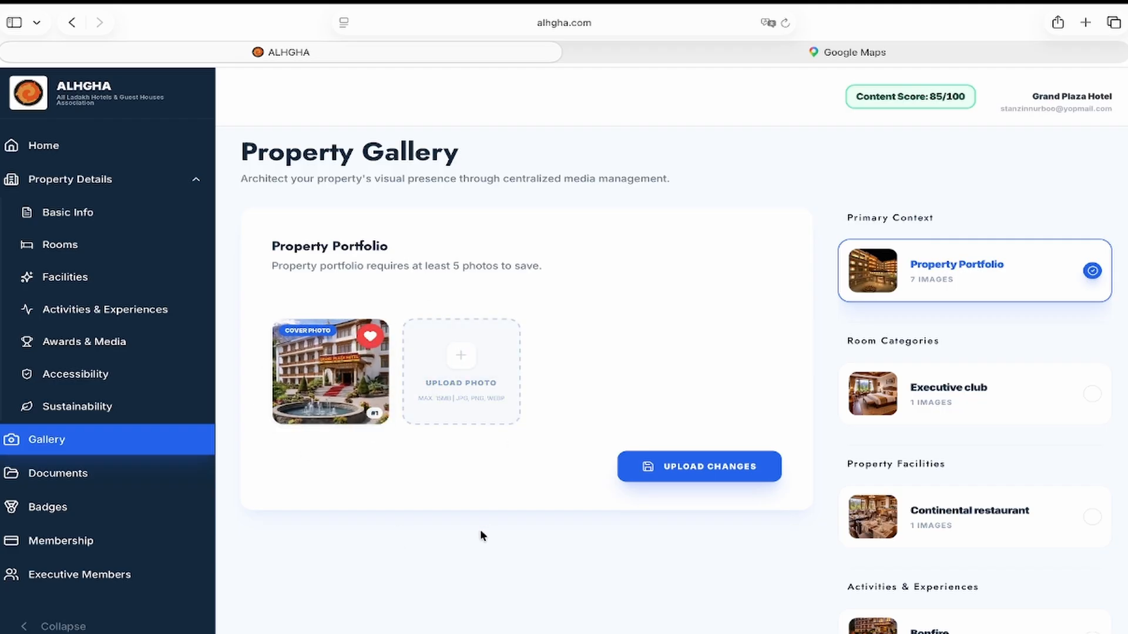
{"action": "left_click", "coordinate": [473, 382]}
{"action": "scroll", "coordinate": [477, 316], "scroll_direction": "up", "scroll_amount": 1}
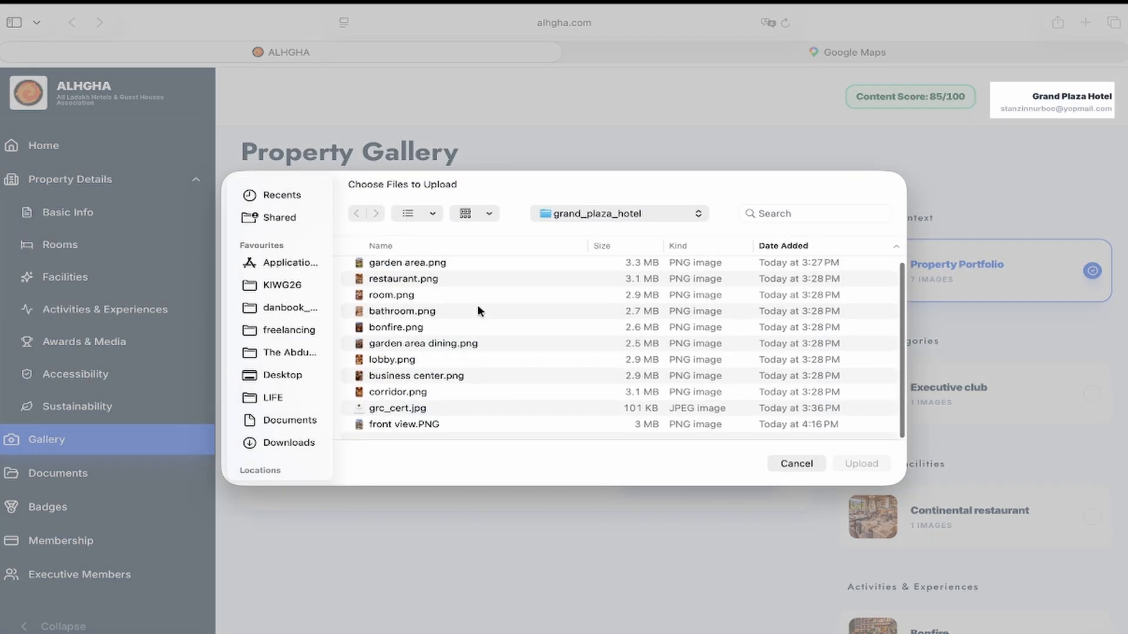
{"action": "left_click", "coordinate": [476, 269]}
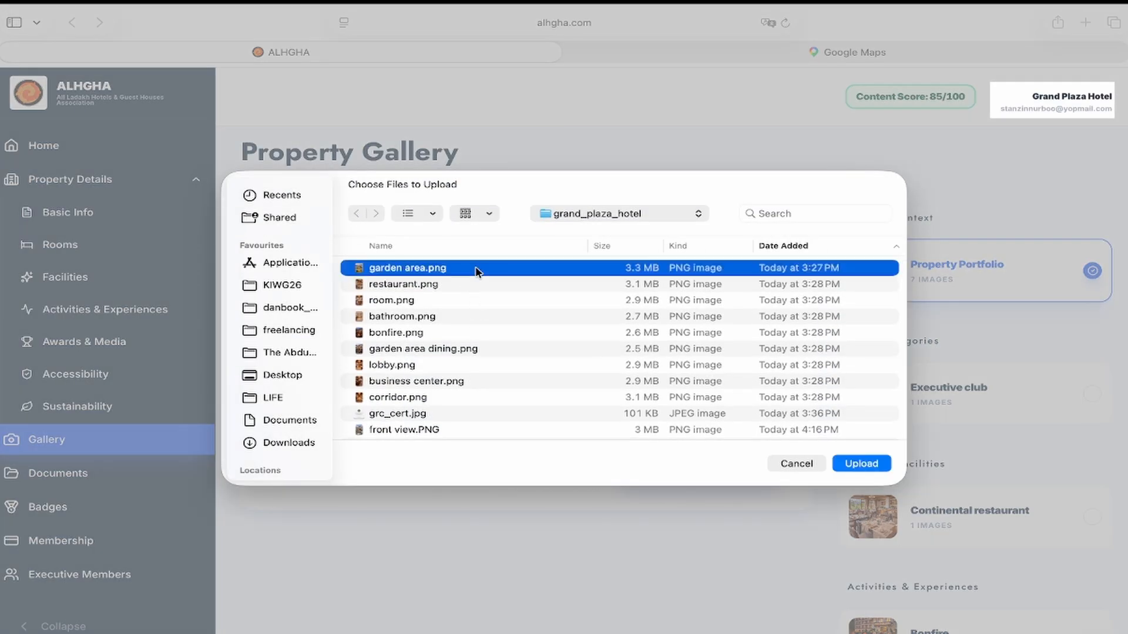
{"action": "double_click", "coordinate": [476, 269]}
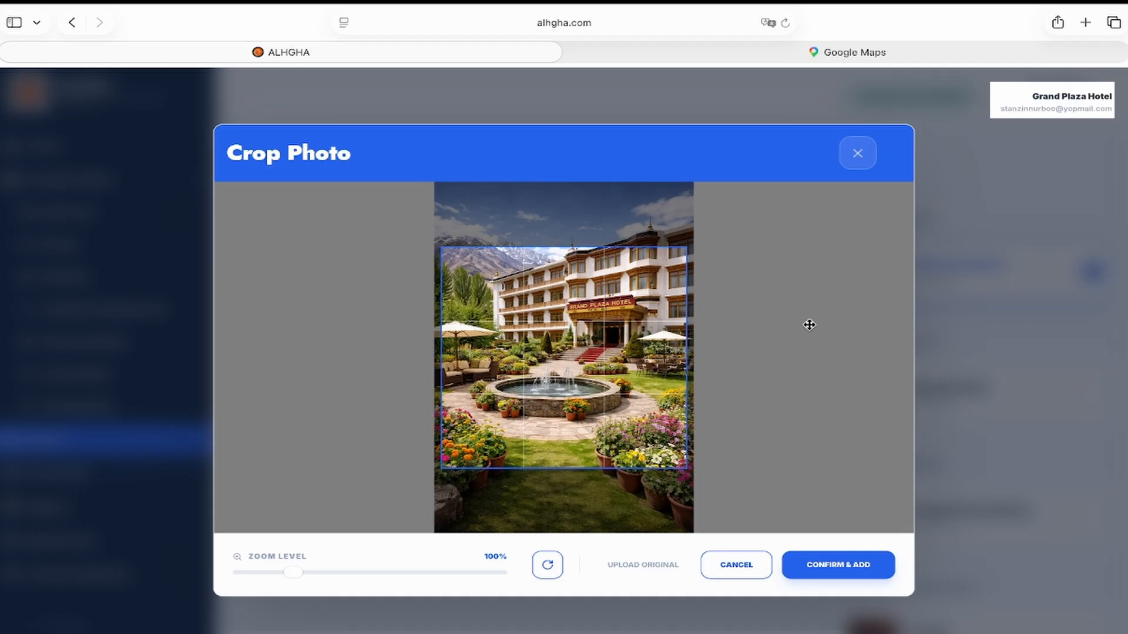
{"action": "left_click", "coordinate": [843, 567]}
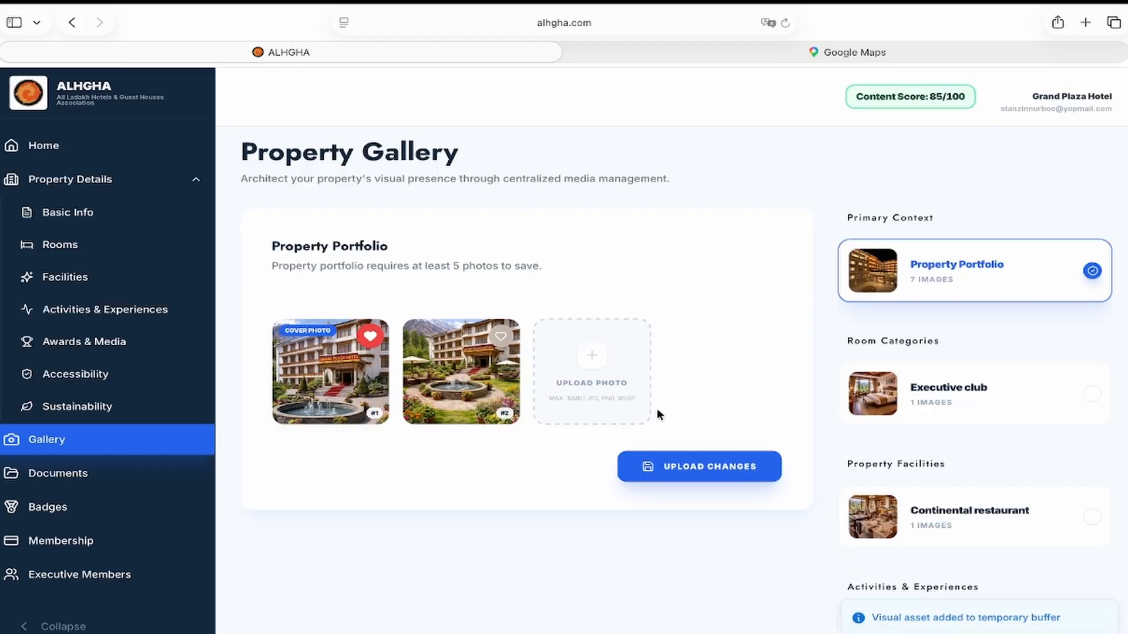
Step: Add corridor.png to the Property Portfolio with the default crop
{"action": "left_click", "coordinate": [602, 365]}
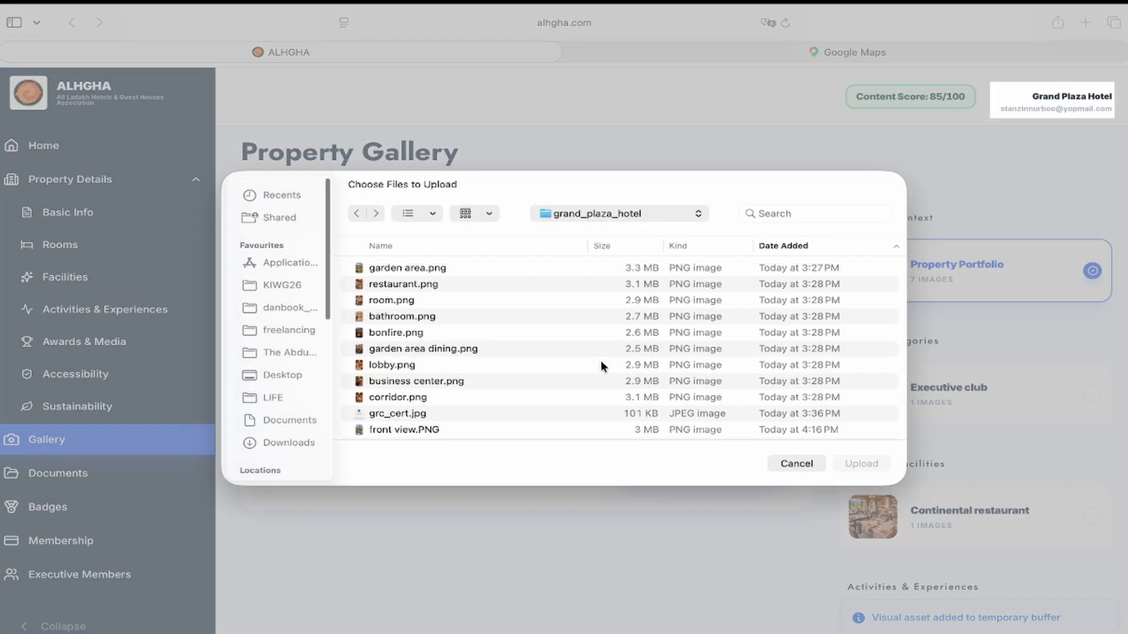
{"action": "left_click", "coordinate": [523, 397]}
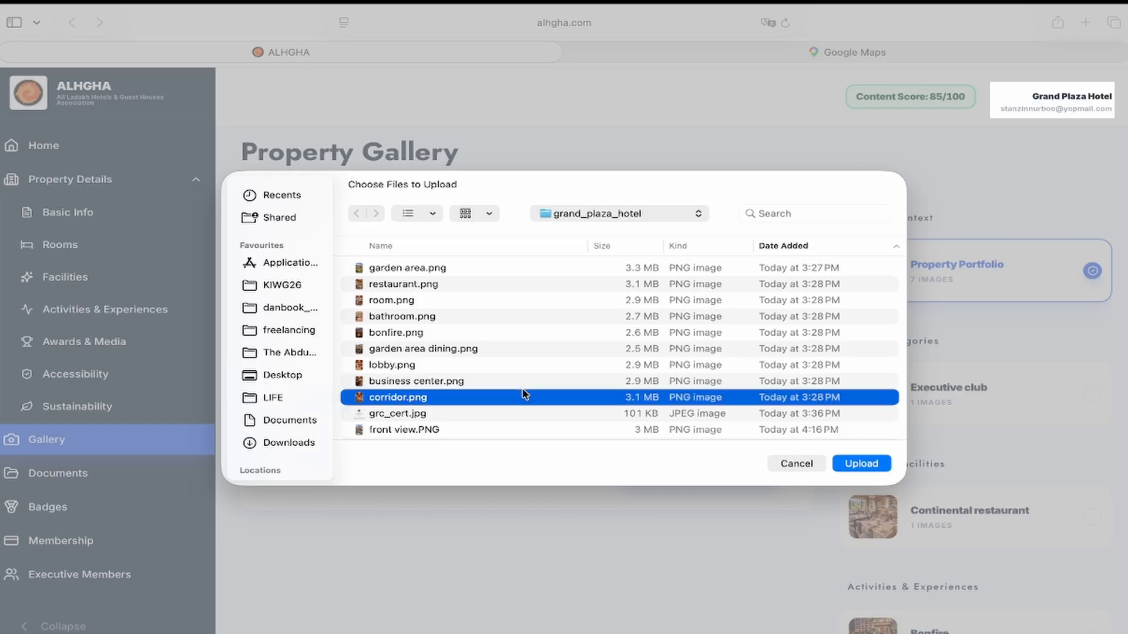
{"action": "double_click", "coordinate": [526, 397]}
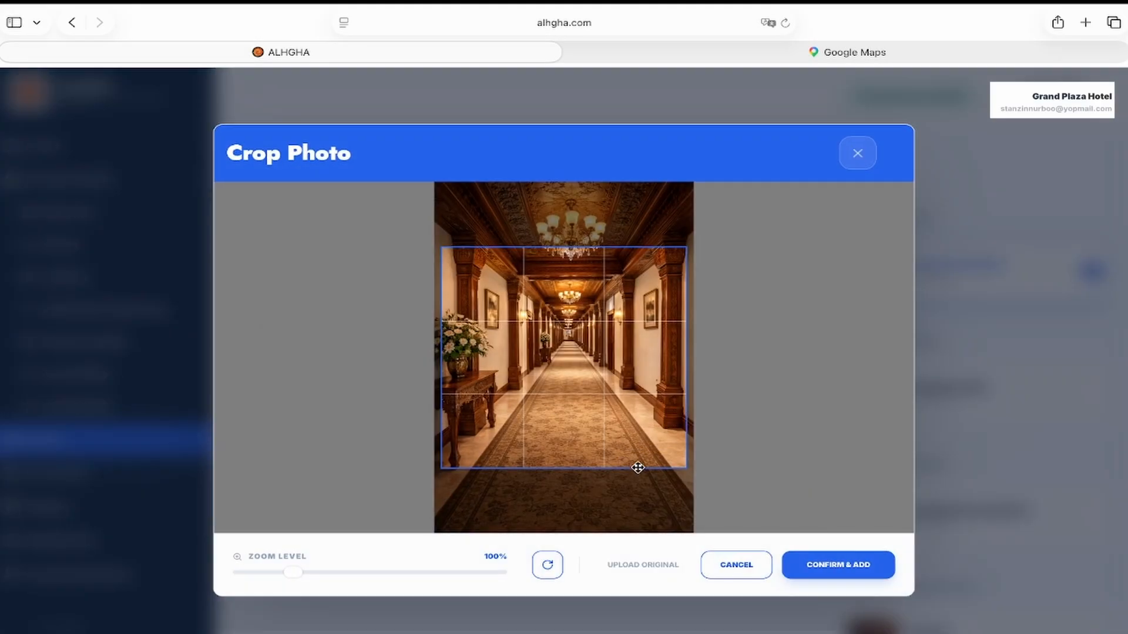
{"action": "left_click", "coordinate": [788, 560]}
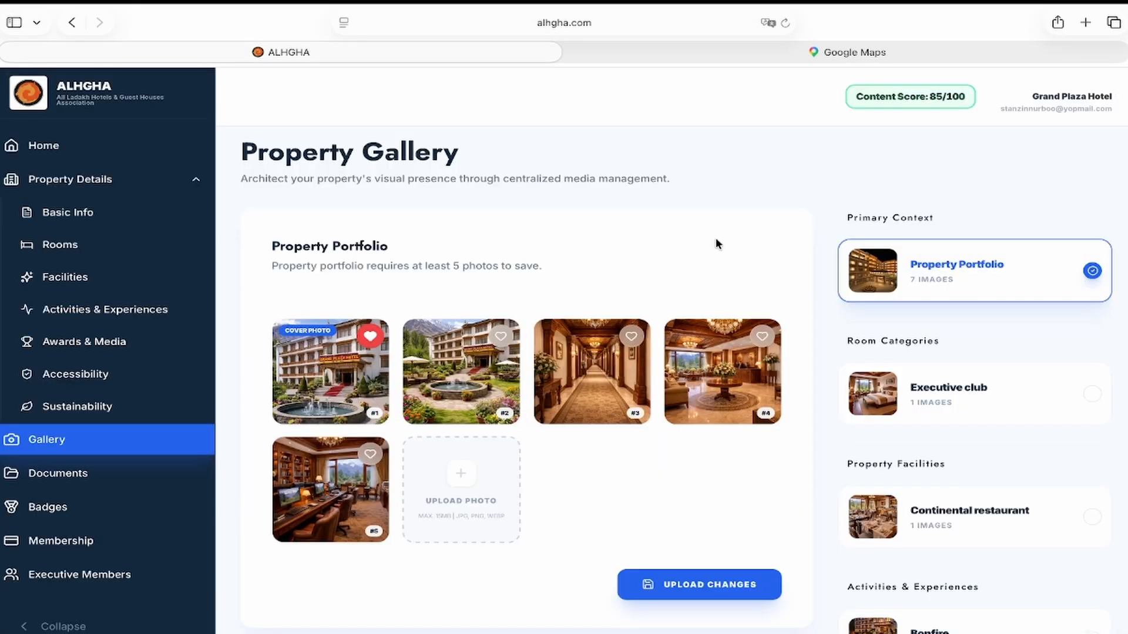
Step: Upload the Property Portfolio photo changes and check the content score
{"action": "left_click_drag", "start_coordinate": [271, 265], "coordinate": [584, 263]}
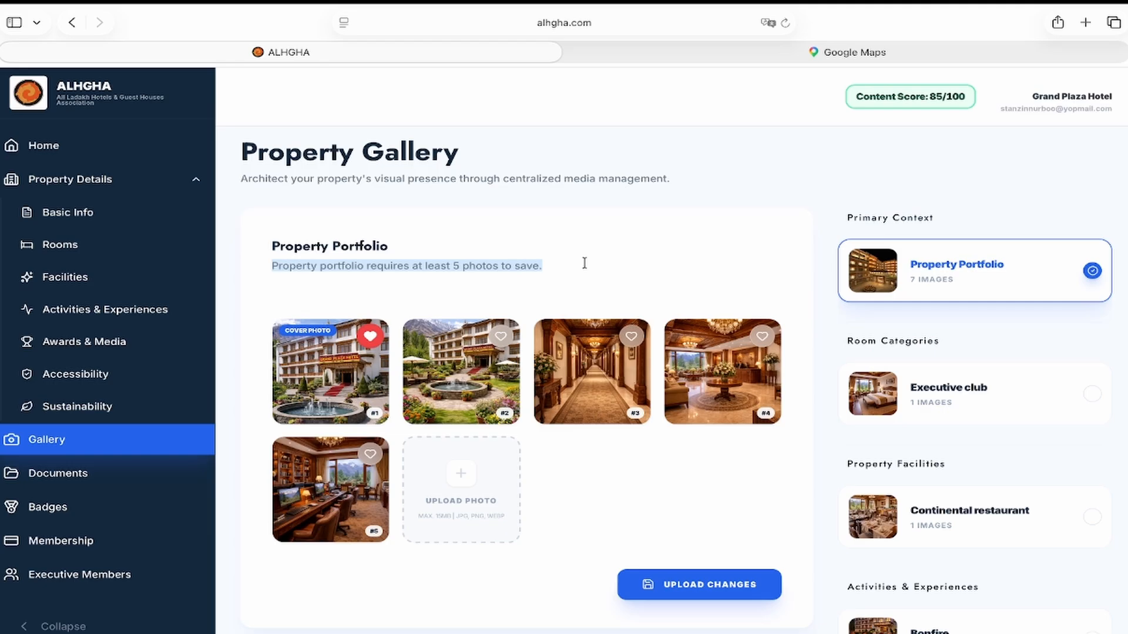
{"action": "left_click", "coordinate": [622, 274]}
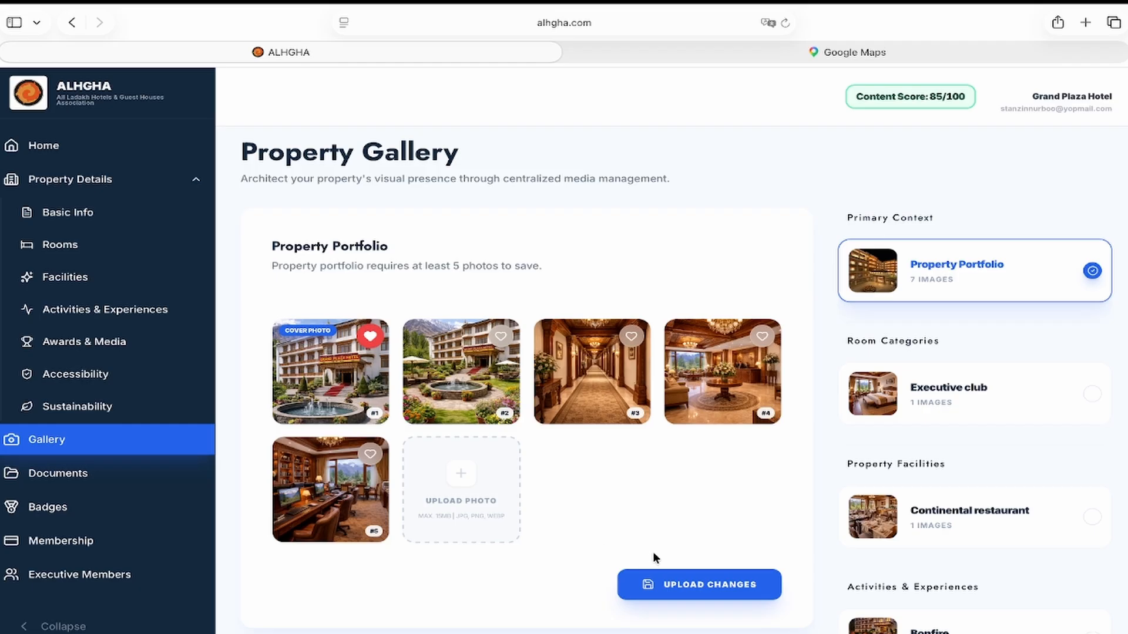
{"action": "left_click", "coordinate": [731, 589]}
{"action": "triple_click", "coordinate": [856, 96]}
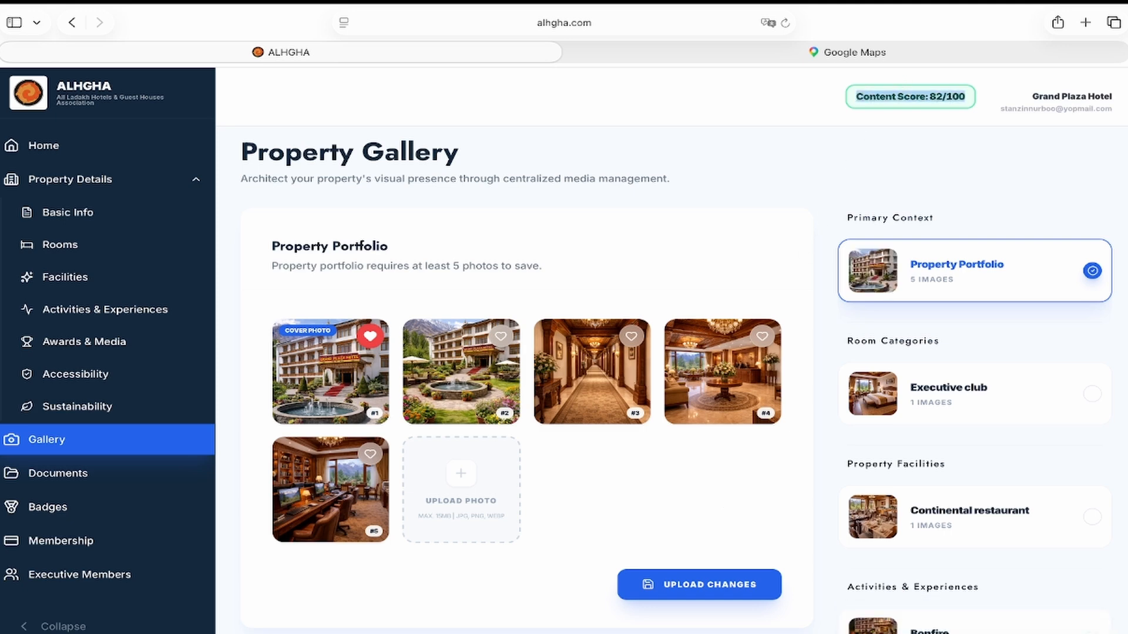
{"action": "left_click", "coordinate": [897, 118]}
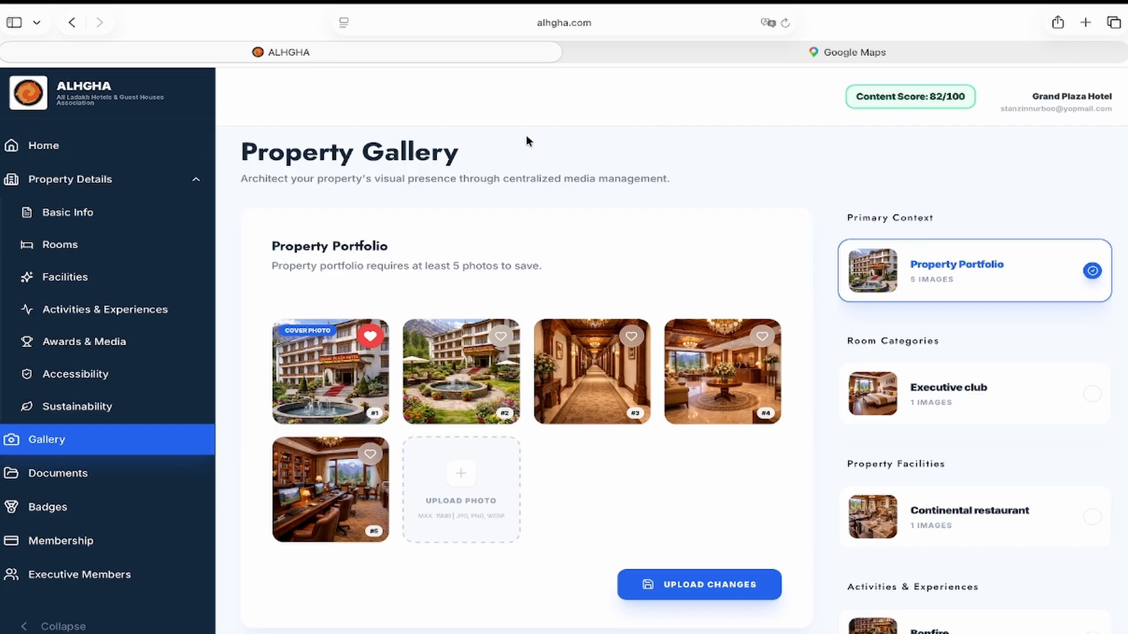
Step: Open the public ALHGHA website in a new tab and open Grand Plaza Hotel's page from the member properties
{"action": "key", "text": "super+t"}
{"action": "type", "text": "al"}
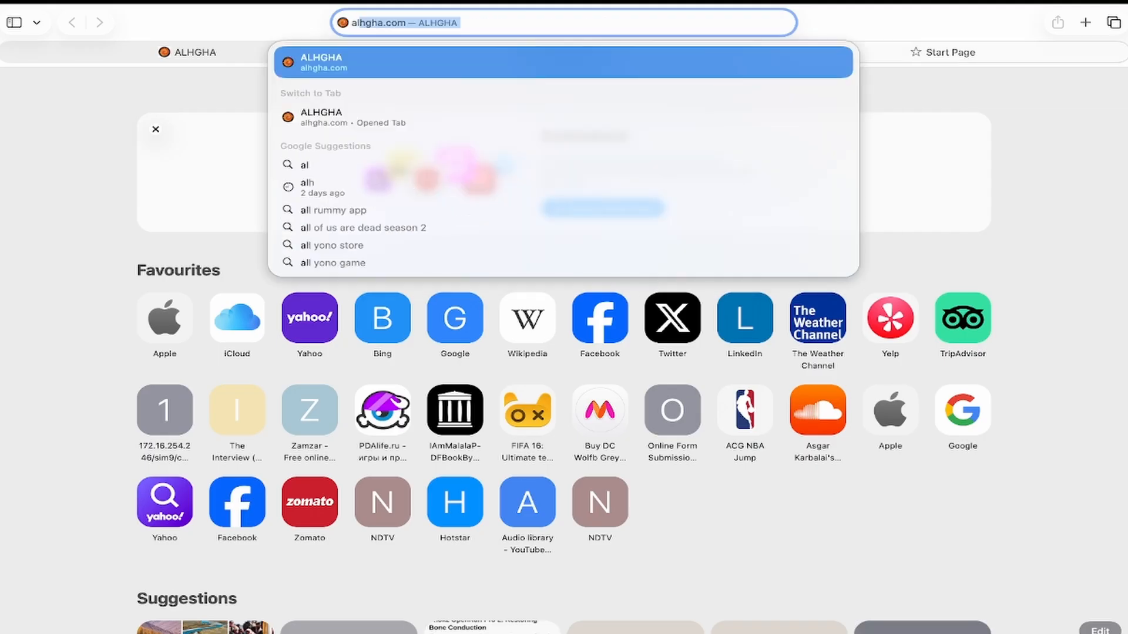
{"action": "key", "text": "Return"}
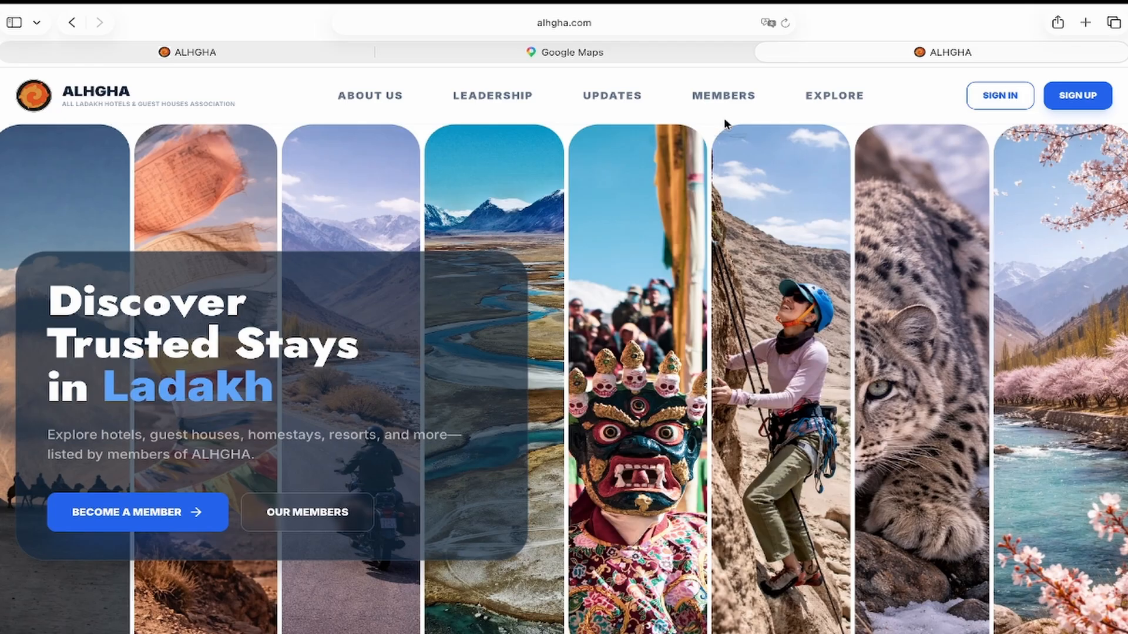
{"action": "left_click", "coordinate": [302, 520]}
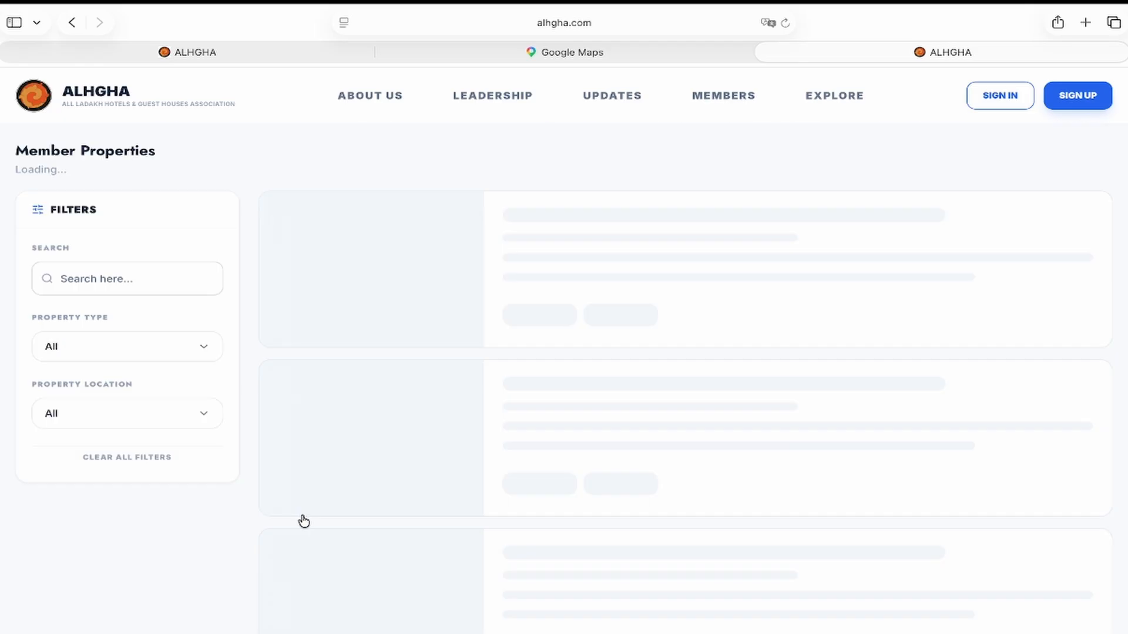
{"action": "left_click", "coordinate": [641, 314]}
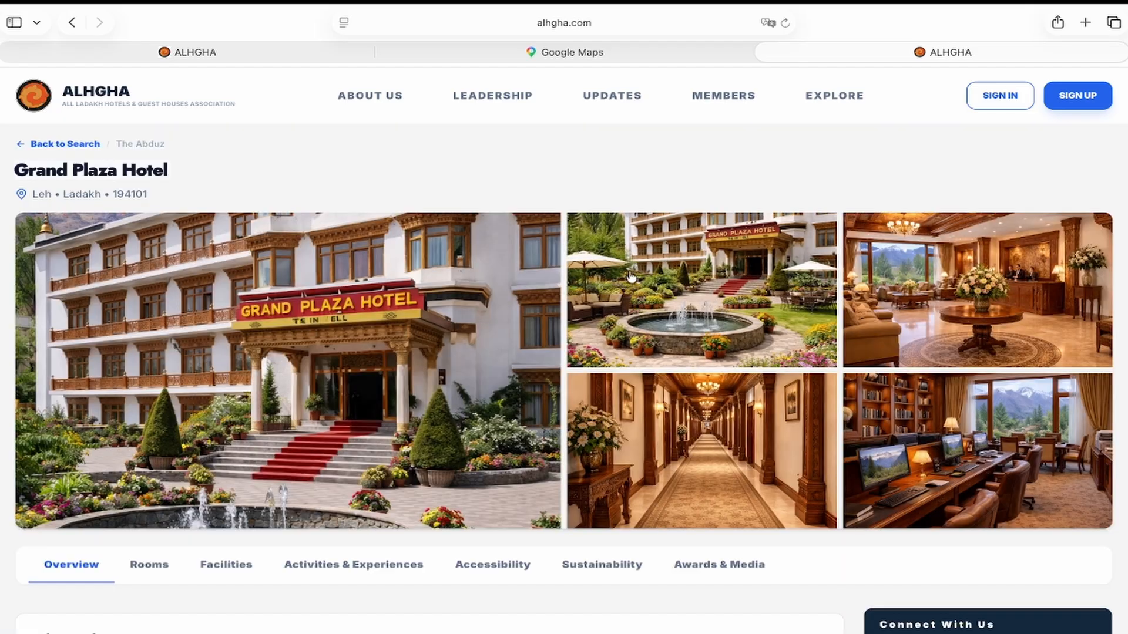
Step: Review the public hotel page down to its Accessibility section and show only General Accessibility there
{"action": "scroll", "coordinate": [628, 264], "scroll_direction": "down", "scroll_amount": 3}
{"action": "scroll", "coordinate": [628, 264], "scroll_direction": "down", "scroll_amount": 10}
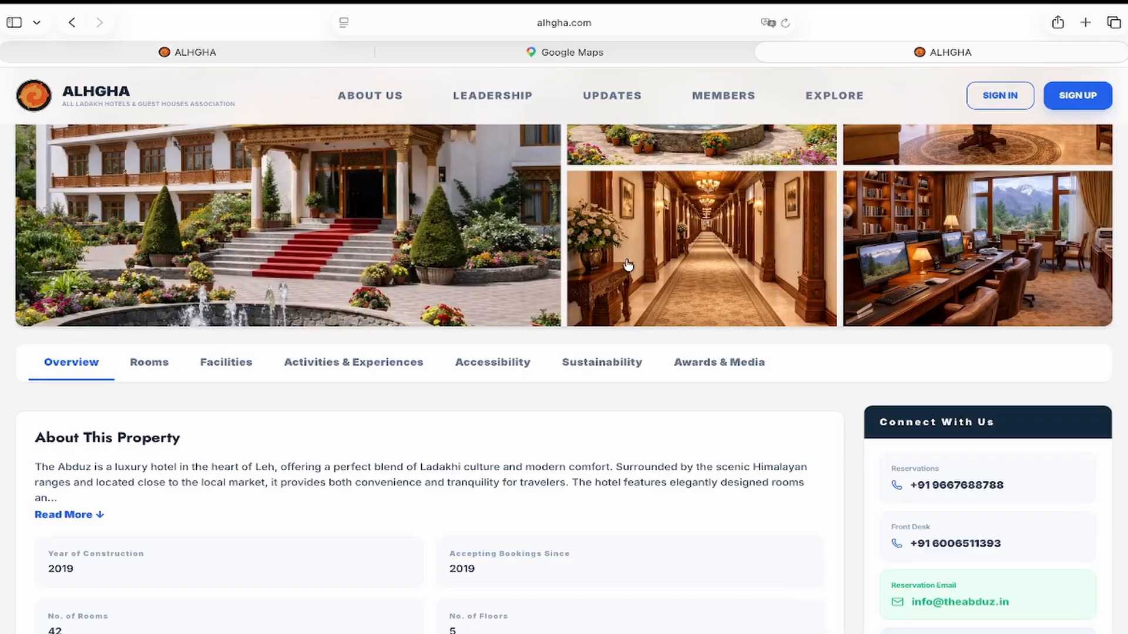
{"action": "scroll", "coordinate": [626, 263], "scroll_direction": "down", "scroll_amount": 12}
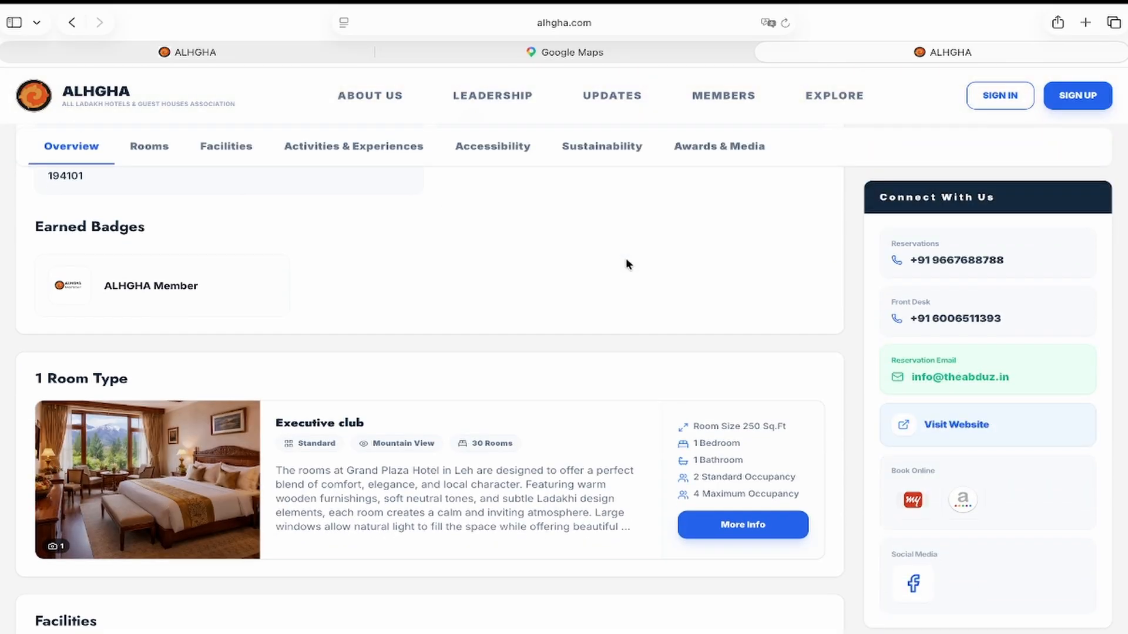
{"action": "scroll", "coordinate": [346, 303], "scroll_direction": "down", "scroll_amount": 3}
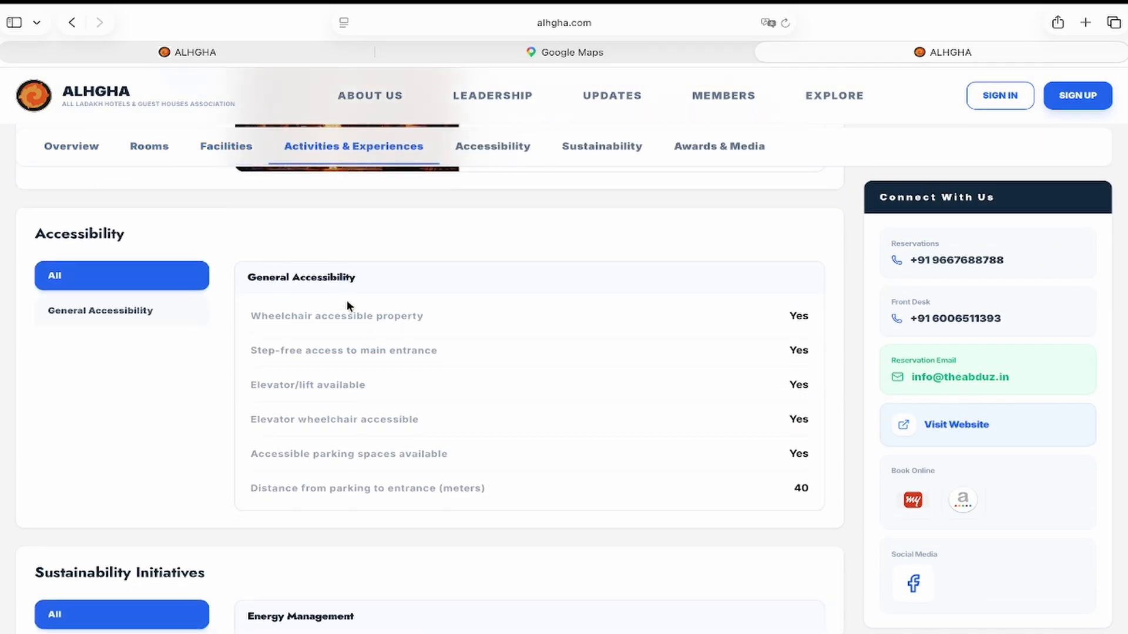
{"action": "left_click", "coordinate": [160, 246]}
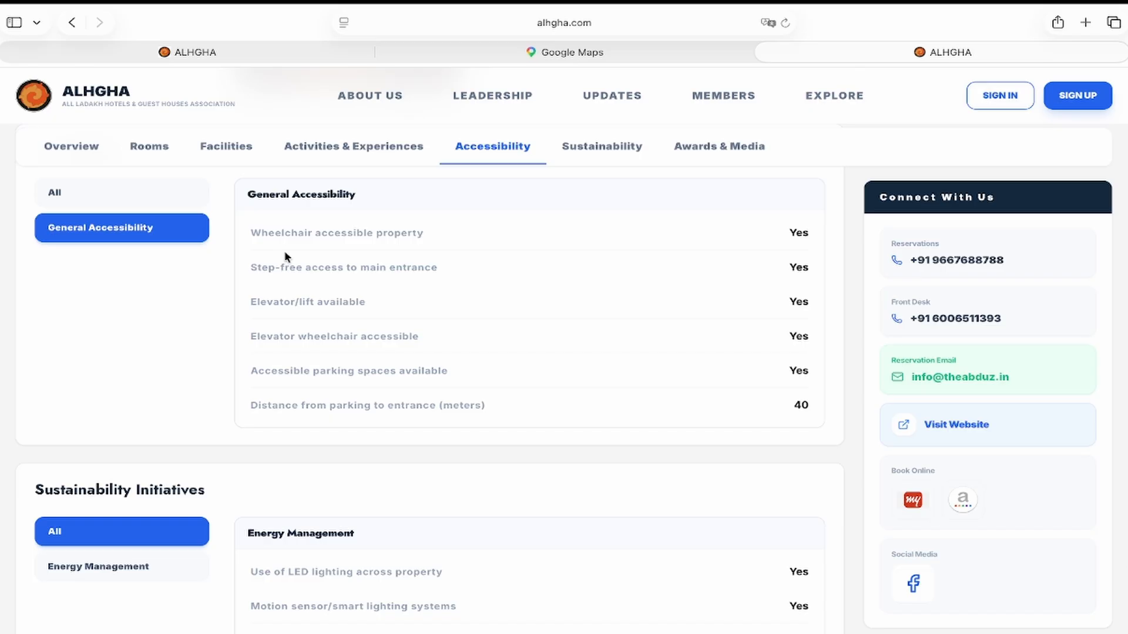
Step: Show only Energy Management under Sustainability Initiatives, and view the Awards & Media Recognition entries for 2026 and for All
{"action": "scroll", "coordinate": [284, 251], "scroll_direction": "down", "scroll_amount": 3}
{"action": "left_click", "coordinate": [147, 378]}
{"action": "scroll", "coordinate": [335, 359], "scroll_direction": "down", "scroll_amount": 4}
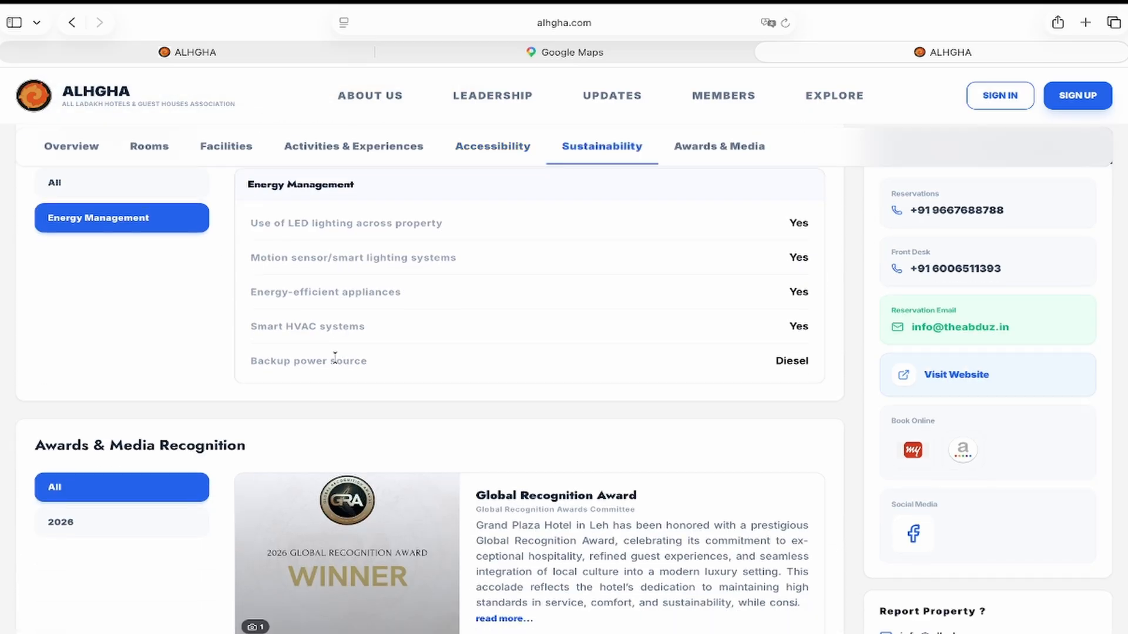
{"action": "left_click", "coordinate": [170, 460]}
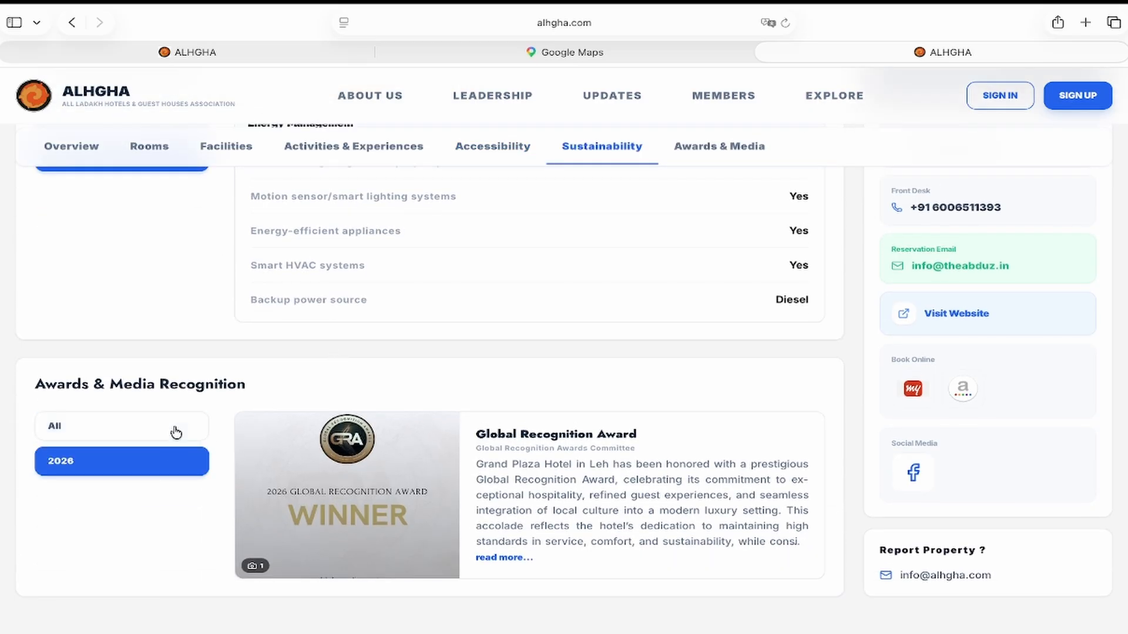
{"action": "left_click", "coordinate": [176, 431]}
Step: Examine the complete public listing, including rooms, facilities, activities, accessibility, sustainability, awards, earned badges and the contact and booking links
{"action": "scroll", "coordinate": [524, 389], "scroll_direction": "up", "scroll_amount": 20}
{"action": "scroll", "coordinate": [527, 394], "scroll_direction": "down", "scroll_amount": 12}
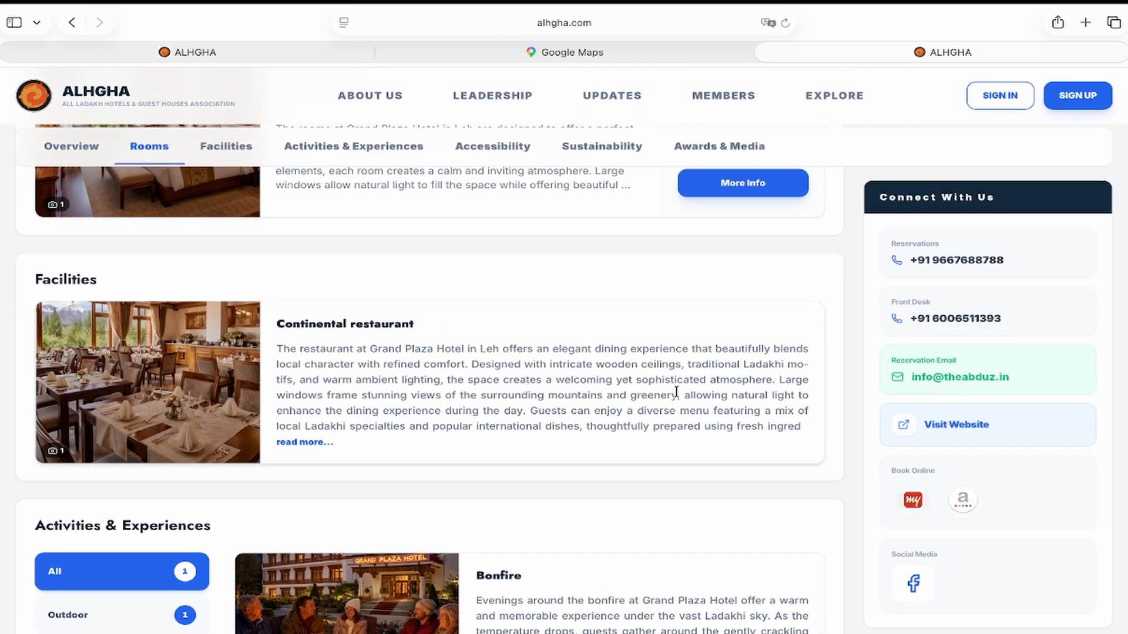
{"action": "scroll", "coordinate": [676, 392], "scroll_direction": "down", "scroll_amount": 5}
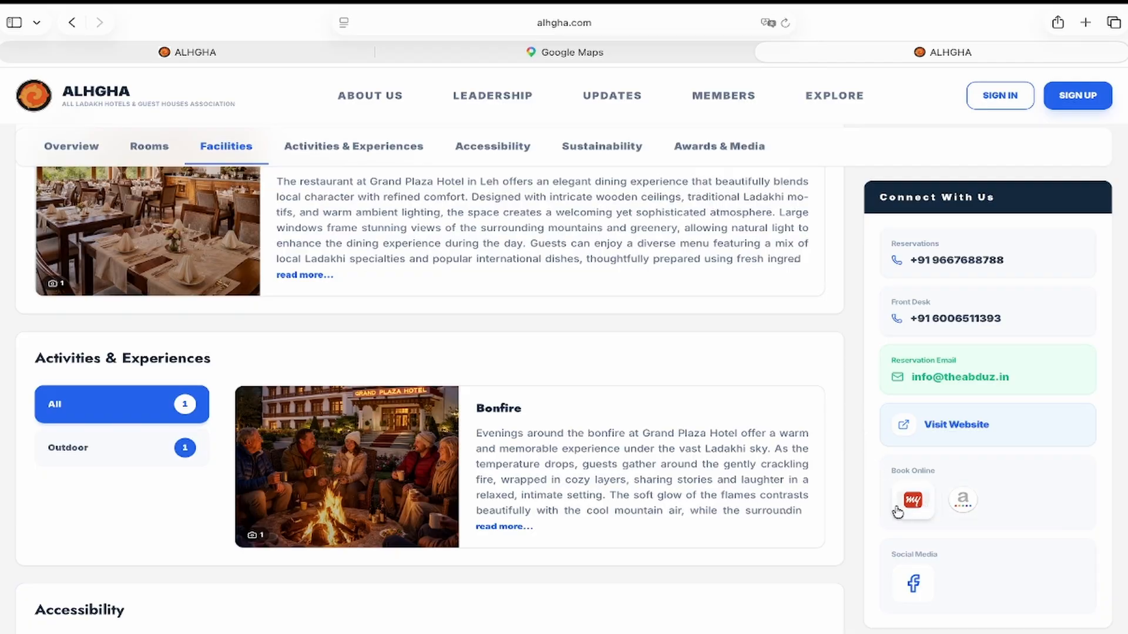
{"action": "scroll", "coordinate": [858, 494], "scroll_direction": "down", "scroll_amount": 4}
{"action": "scroll", "coordinate": [857, 496], "scroll_direction": "down", "scroll_amount": 10}
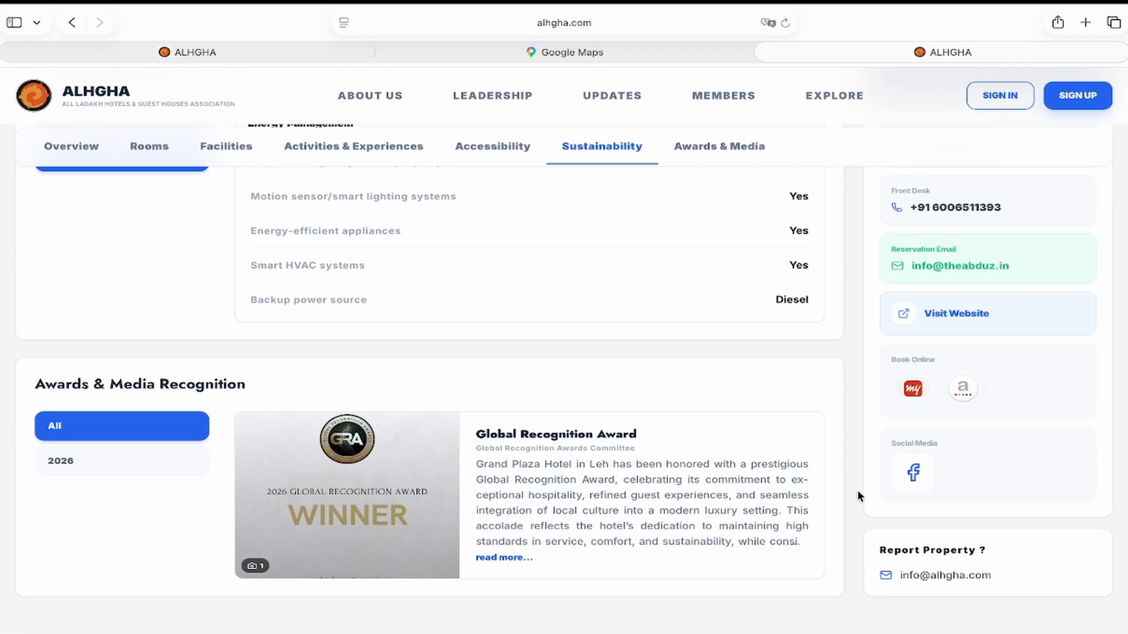
{"action": "scroll", "coordinate": [858, 497], "scroll_direction": "up", "scroll_amount": 3}
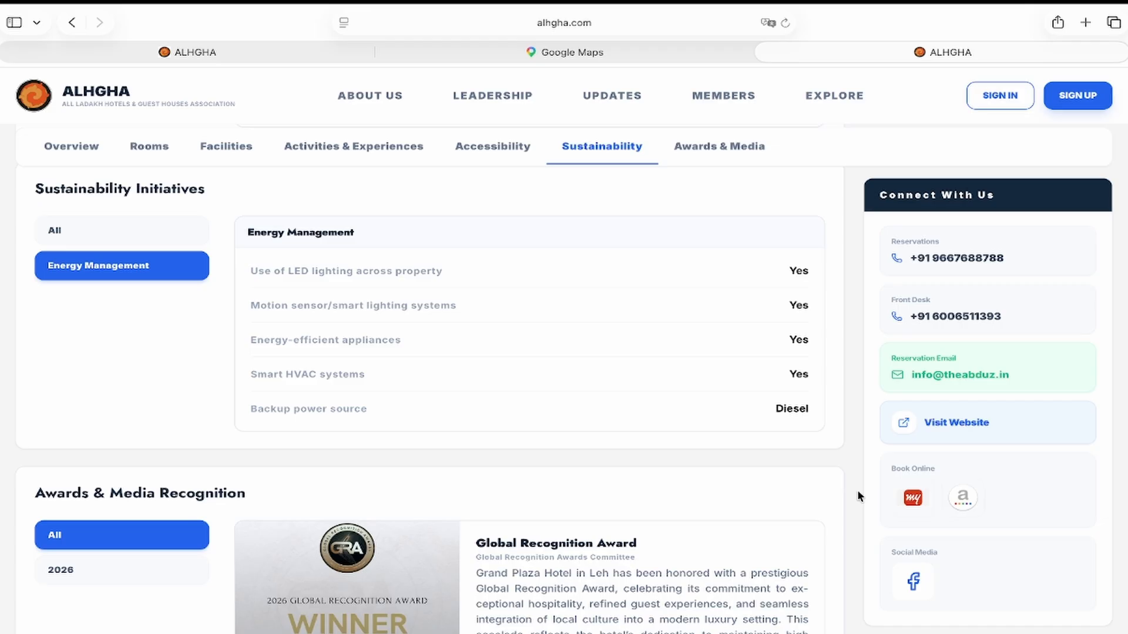
{"action": "scroll", "coordinate": [858, 492], "scroll_direction": "up", "scroll_amount": 15}
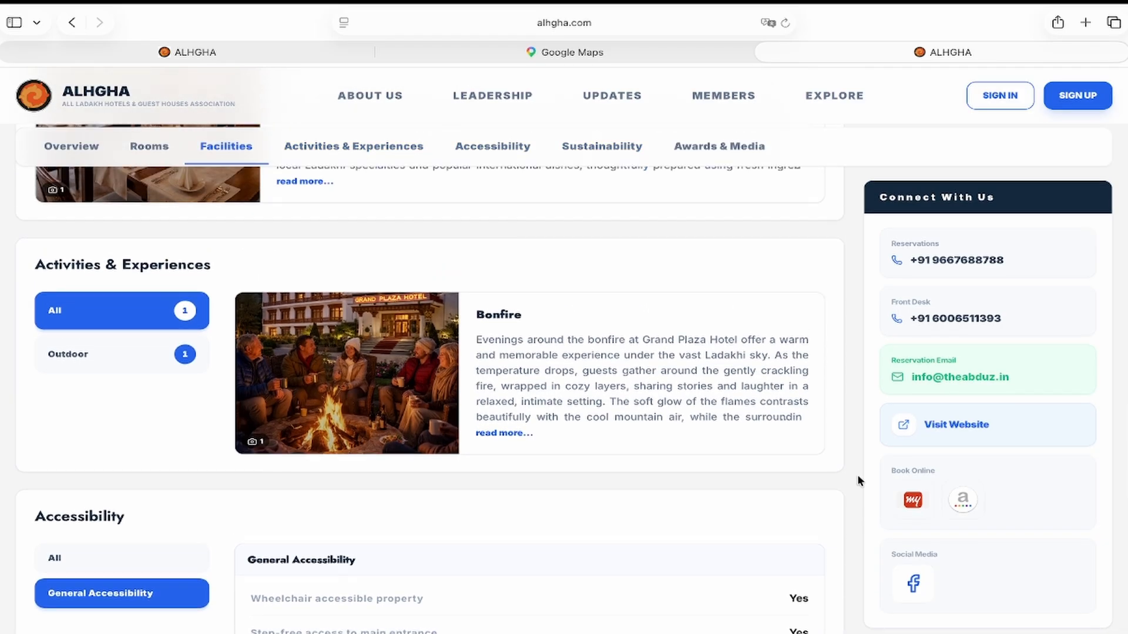
{"action": "scroll", "coordinate": [858, 481], "scroll_direction": "up", "scroll_amount": 5}
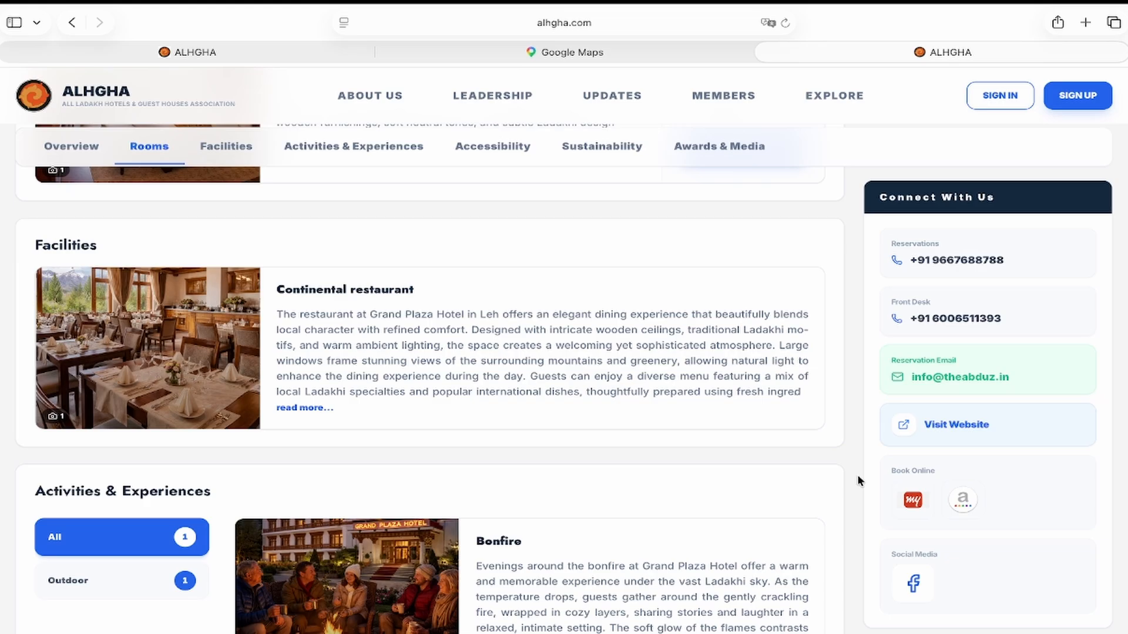
{"action": "scroll", "coordinate": [857, 481], "scroll_direction": "up", "scroll_amount": 8}
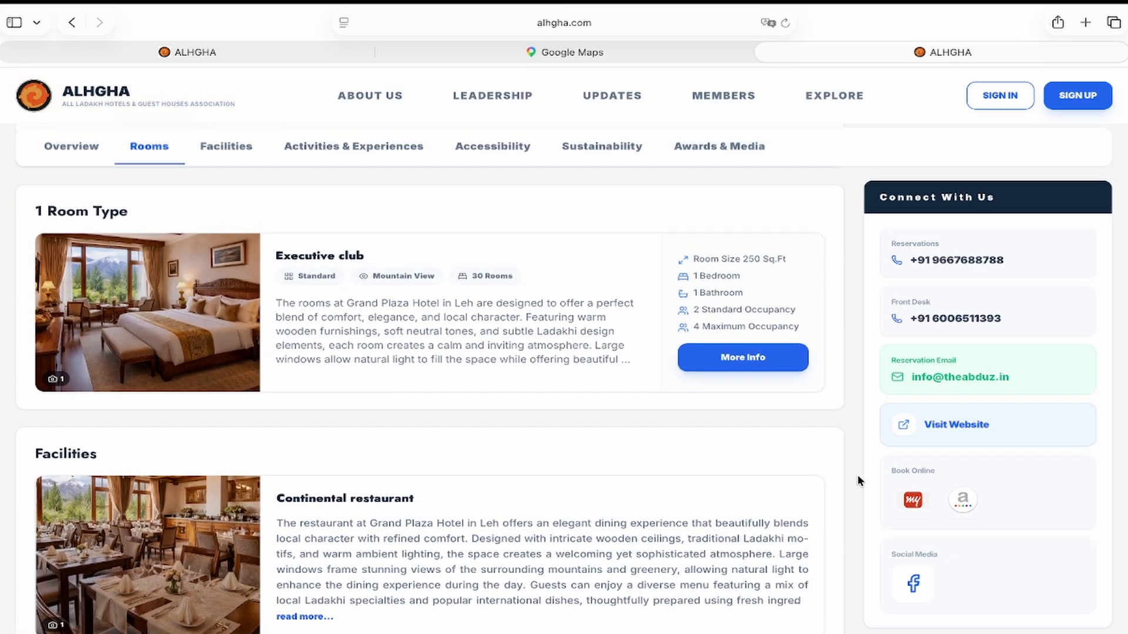
{"action": "scroll", "coordinate": [857, 480], "scroll_direction": "up", "scroll_amount": 3}
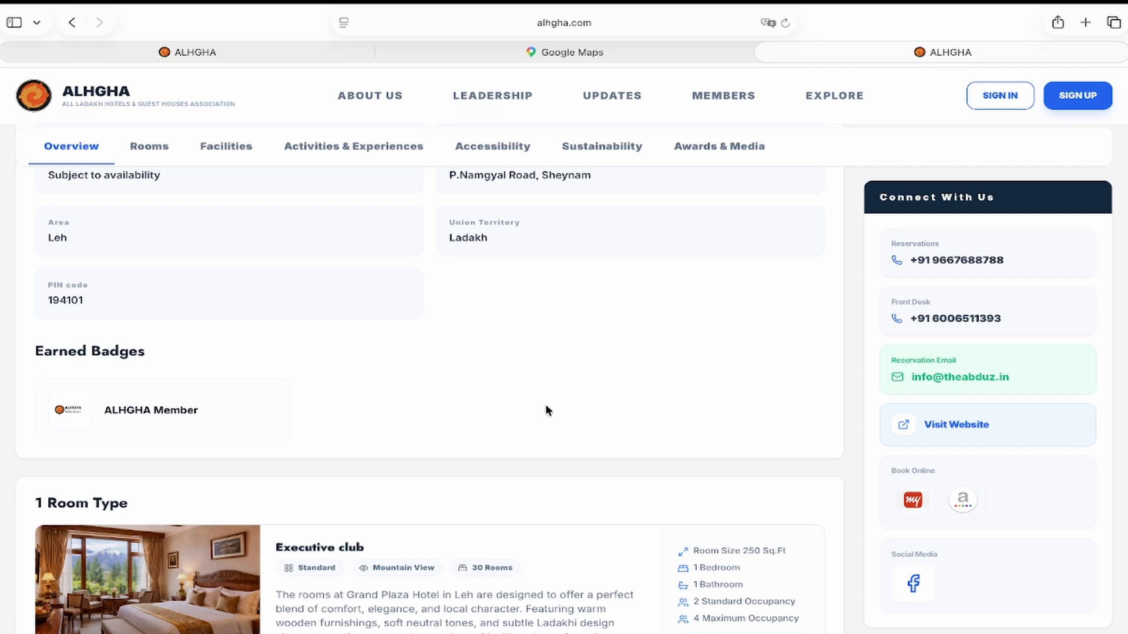
{"action": "scroll", "coordinate": [536, 403], "scroll_direction": "up", "scroll_amount": 4}
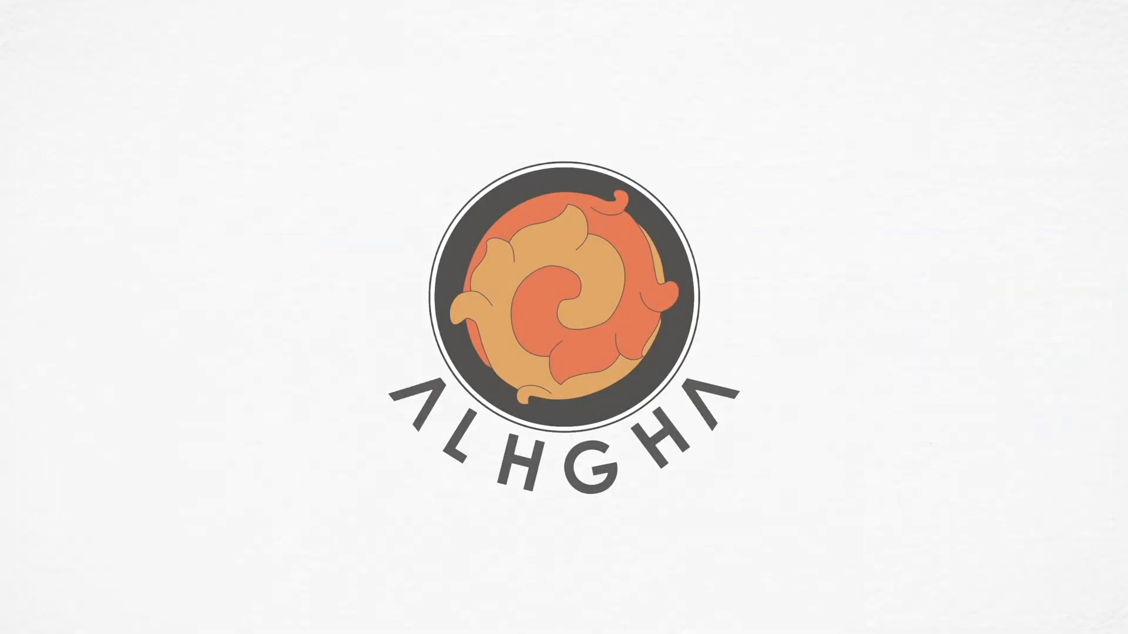